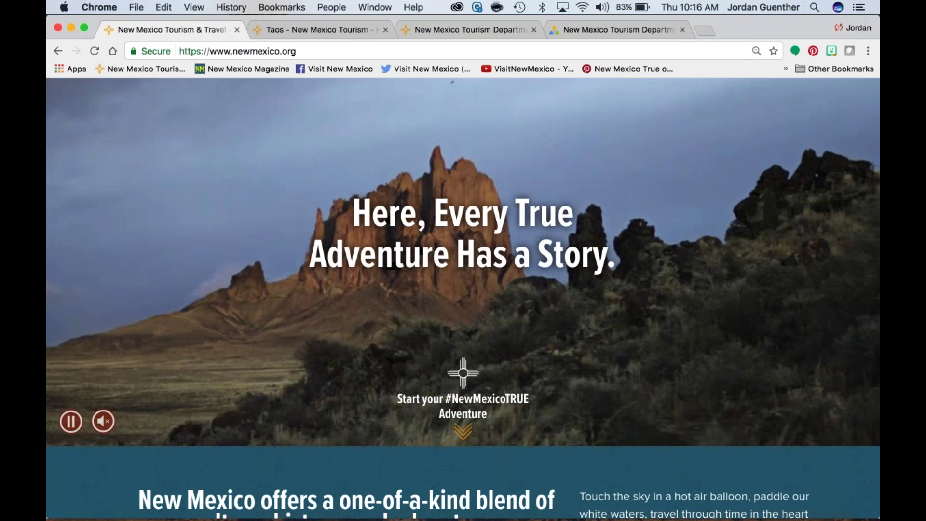
Step: Scroll down through the current New Mexico True page
scroll(463, 299, "down", 2)
scroll(463, 299, "down", 2)
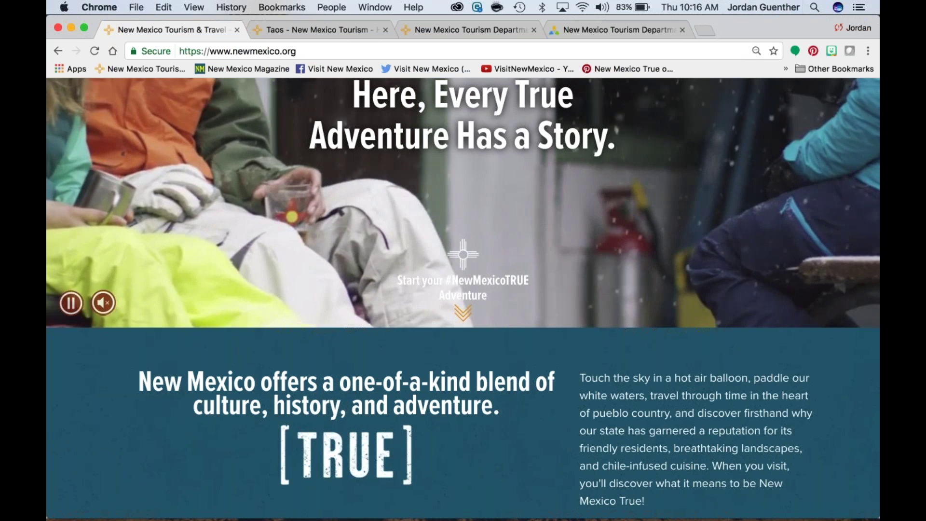
scroll(463, 299, "down", 2)
scroll(463, 299, "down", 10)
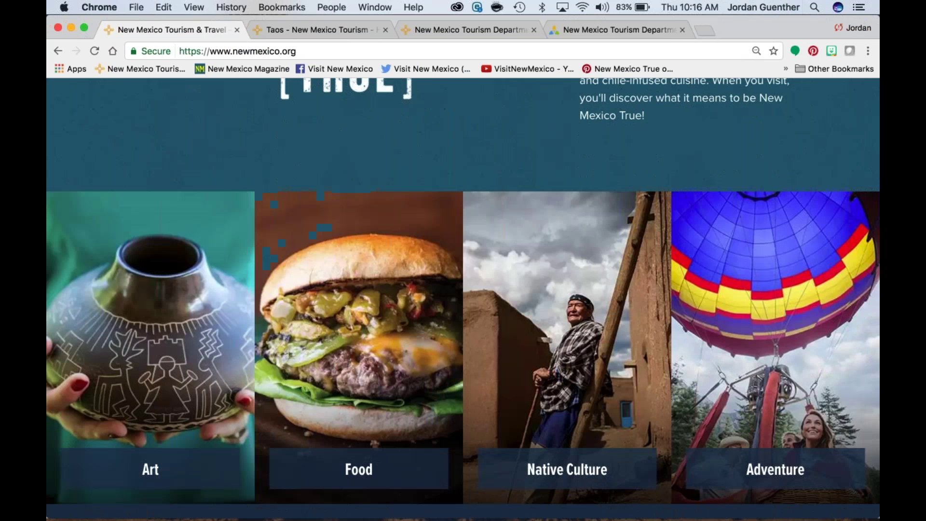
scroll(149, 241, "down", 4)
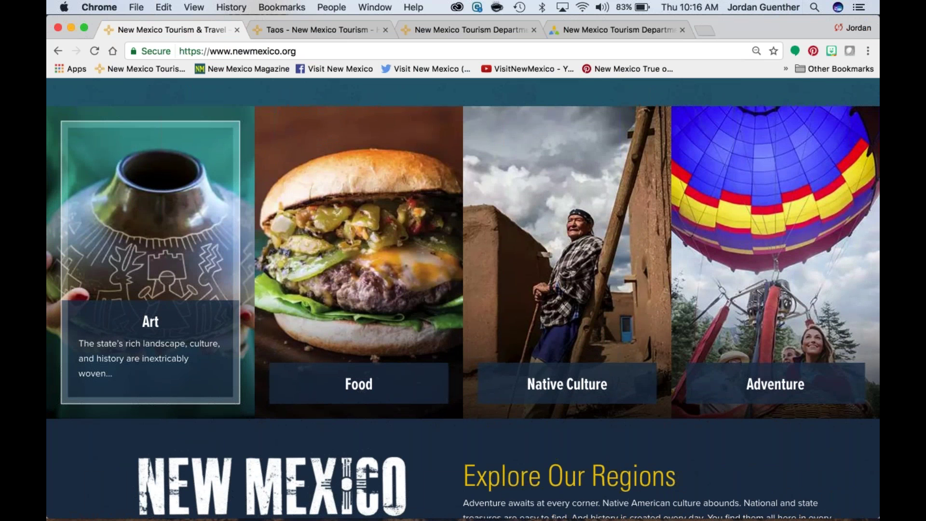
scroll(291, 409, "down", 4)
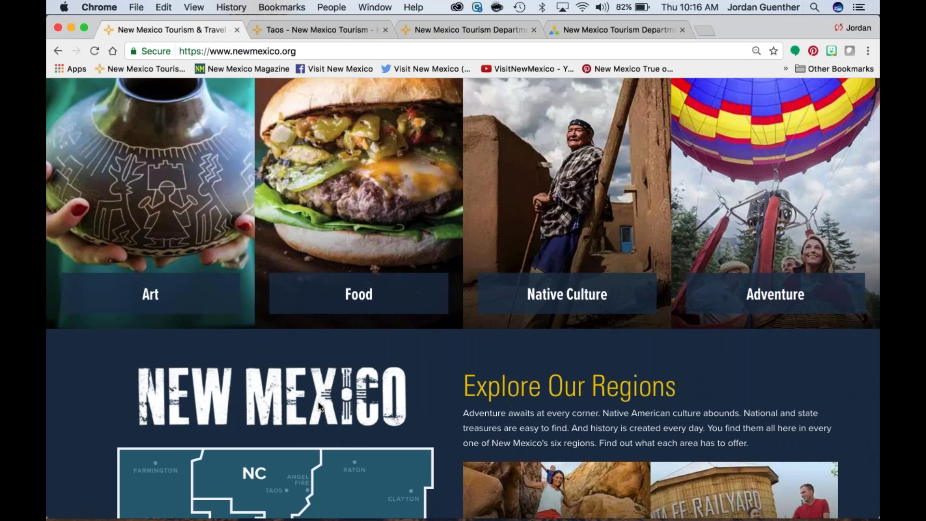
scroll(317, 401, "down", 5)
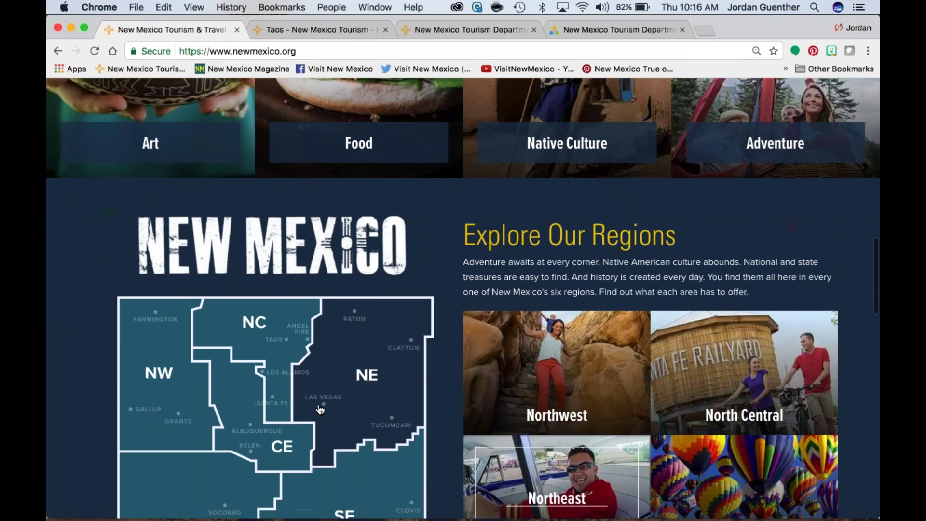
scroll(320, 410, "down", 5)
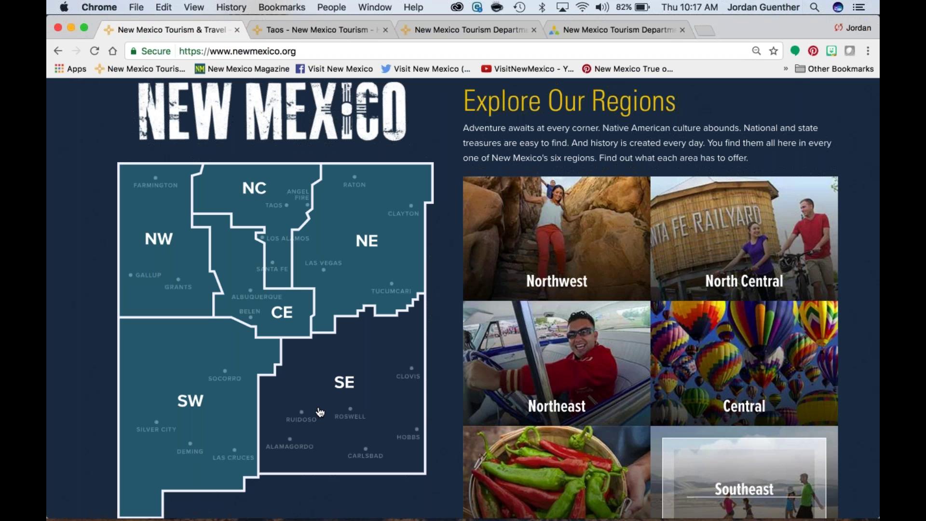
scroll(320, 411, "down", 6)
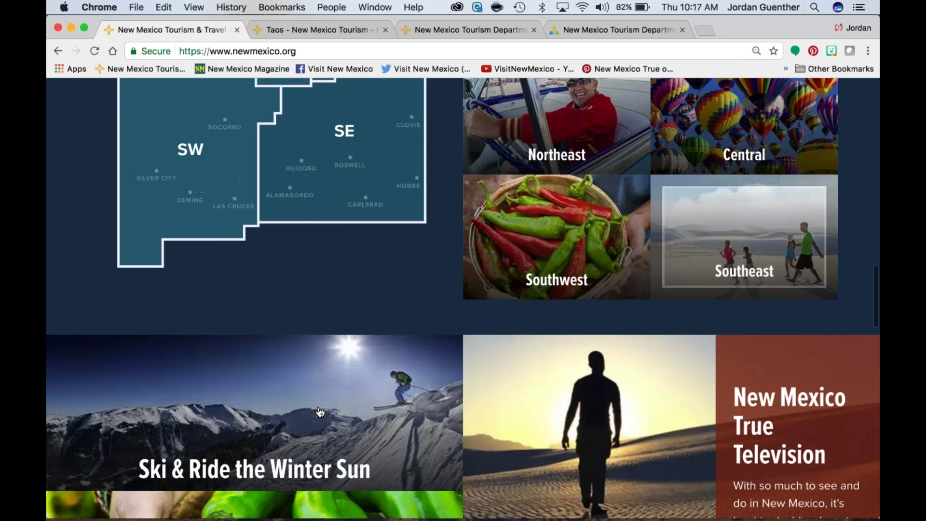
scroll(320, 412, "down", 6)
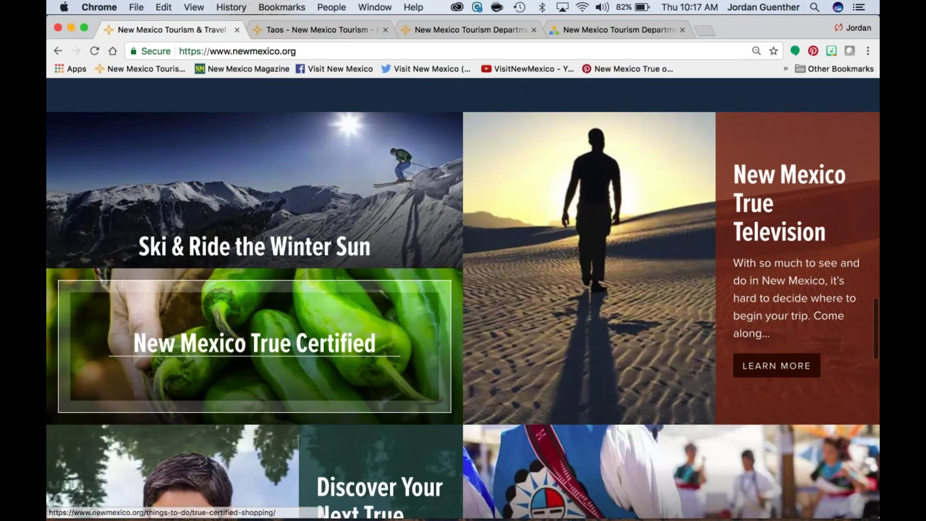
scroll(320, 411, "down", 10)
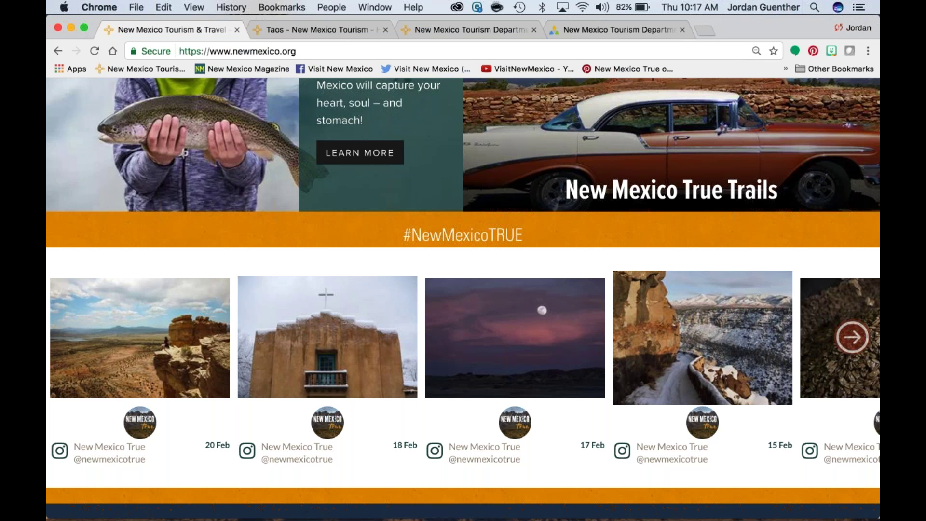
Step: Switch to the Taos page and scroll to its cultural history introduction
left_click(311, 30)
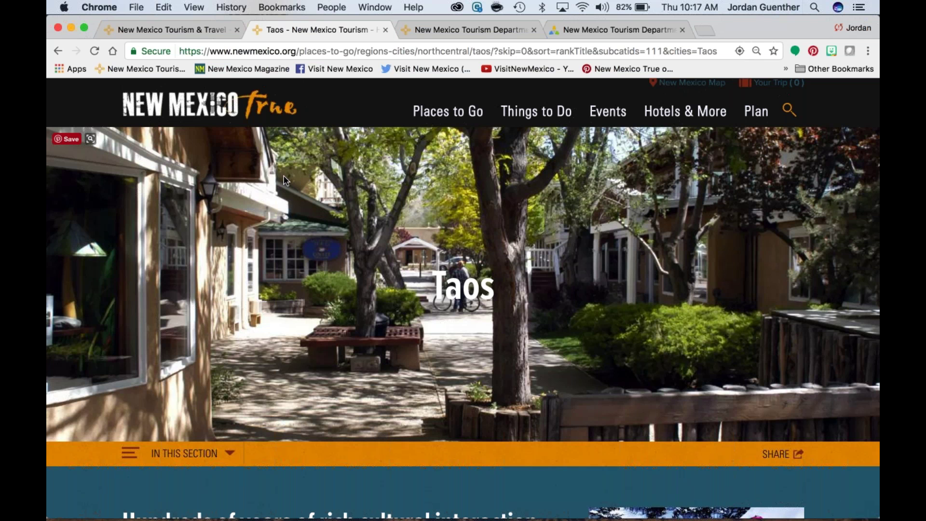
scroll(285, 181, "down", 2)
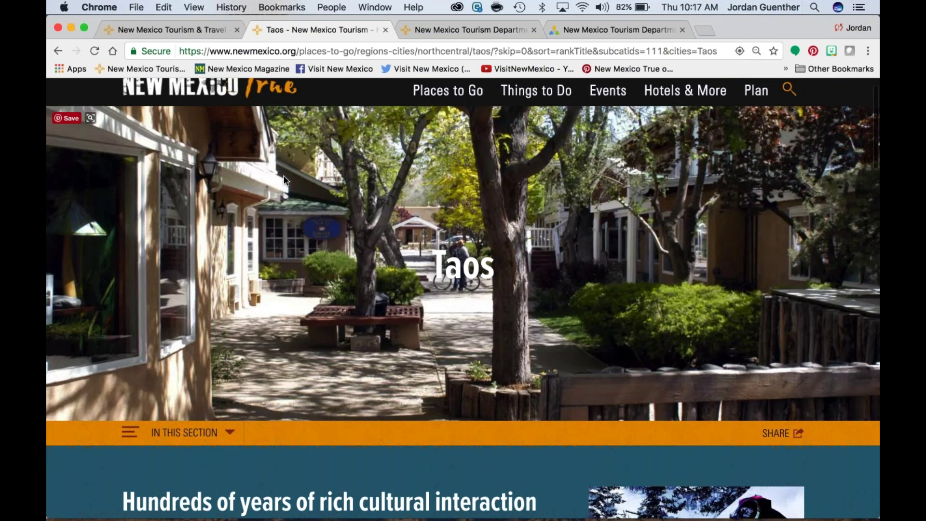
scroll(283, 180, "down", 5)
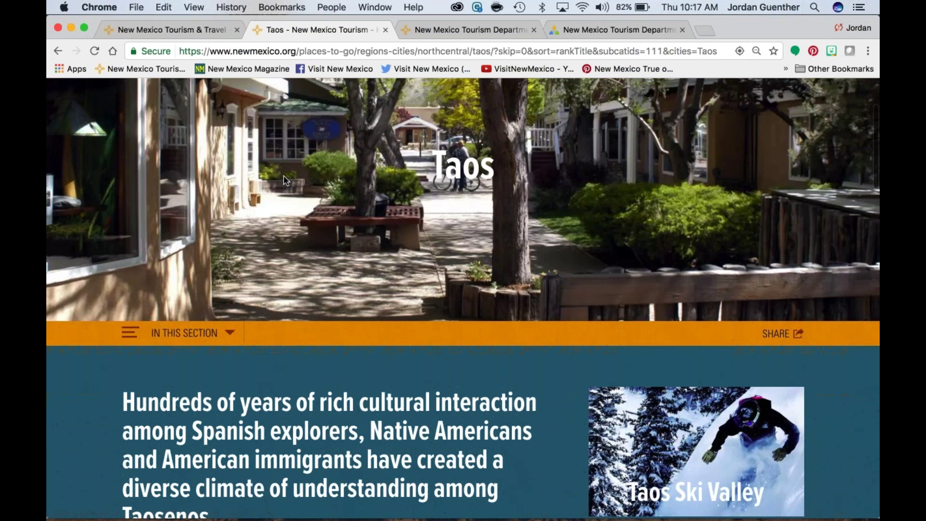
scroll(283, 179, "down", 7)
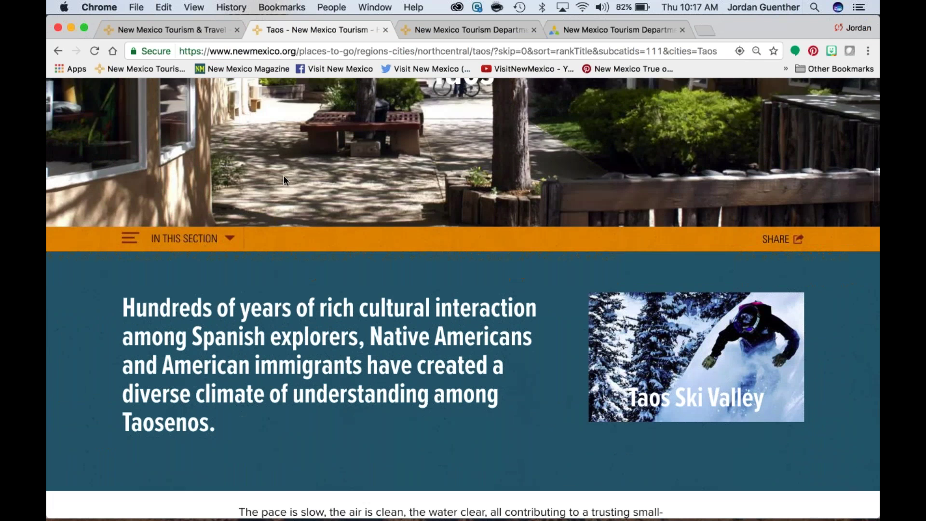
scroll(285, 180, "down", 2)
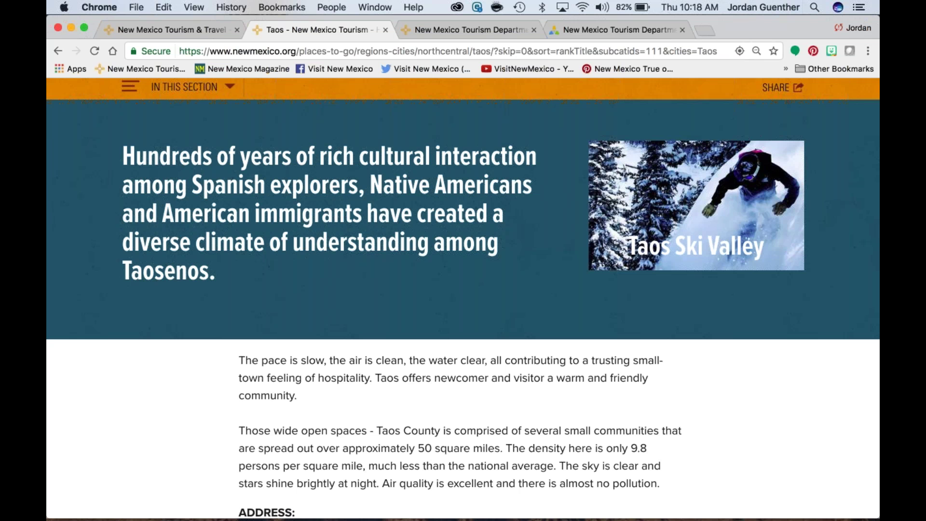
scroll(463, 298, "down", 4)
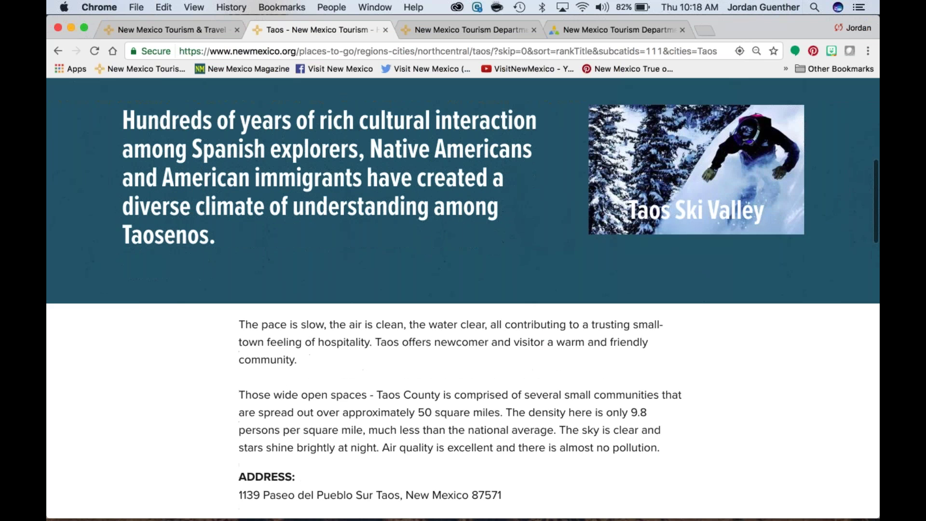
scroll(463, 291, "down", 6)
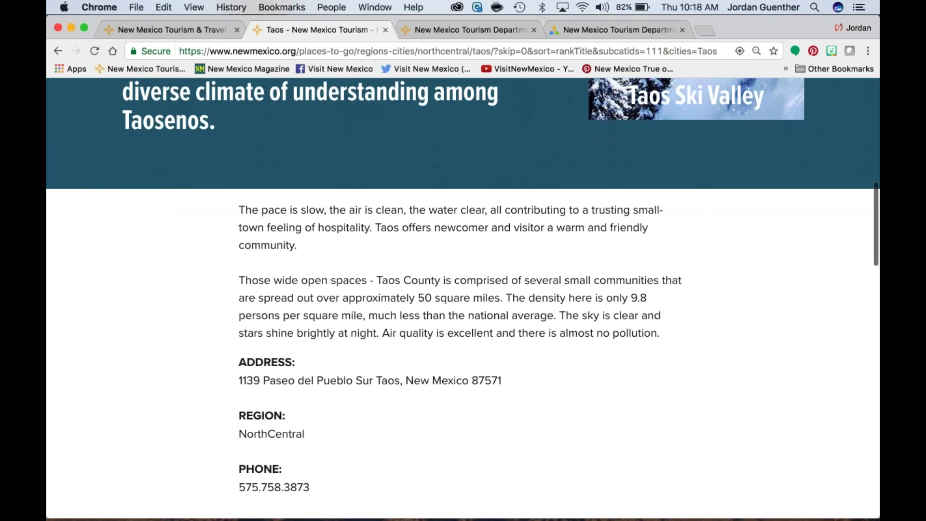
scroll(284, 179, "down", 3)
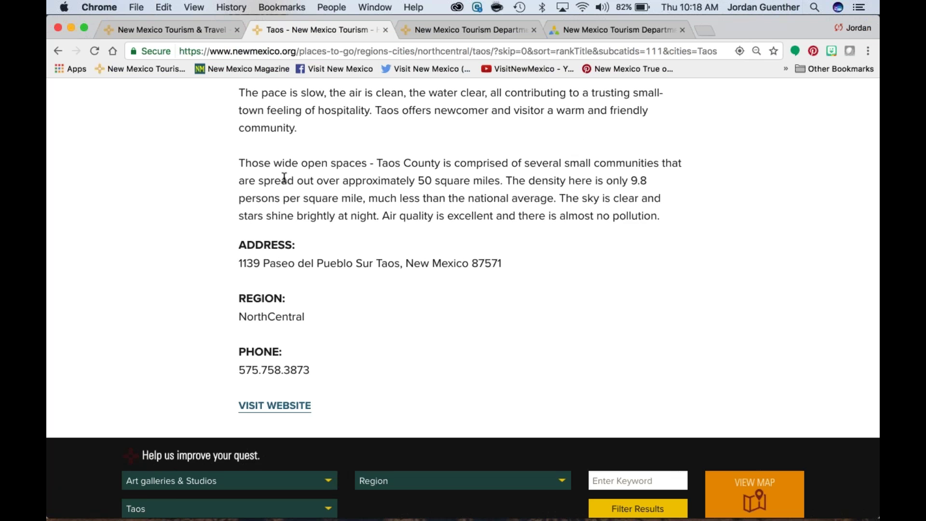
scroll(284, 178, "down", 6)
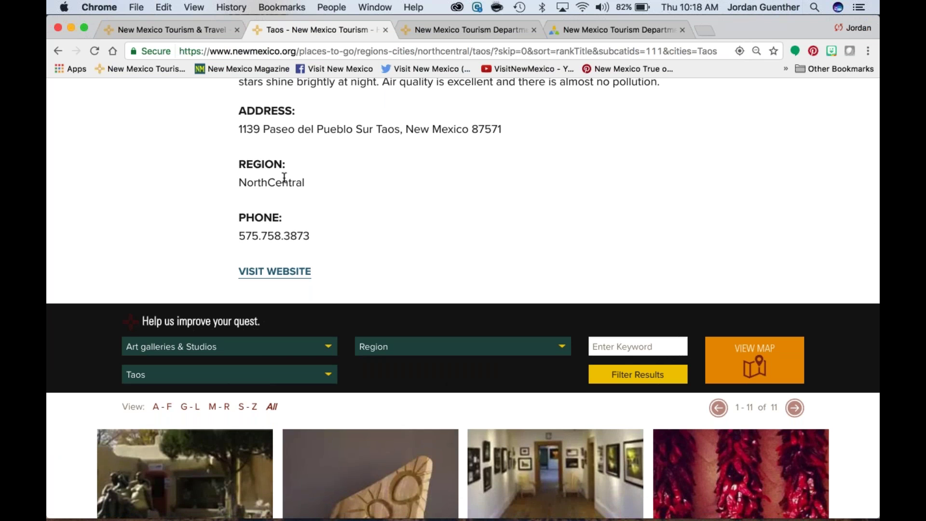
scroll(284, 179, "down", 1)
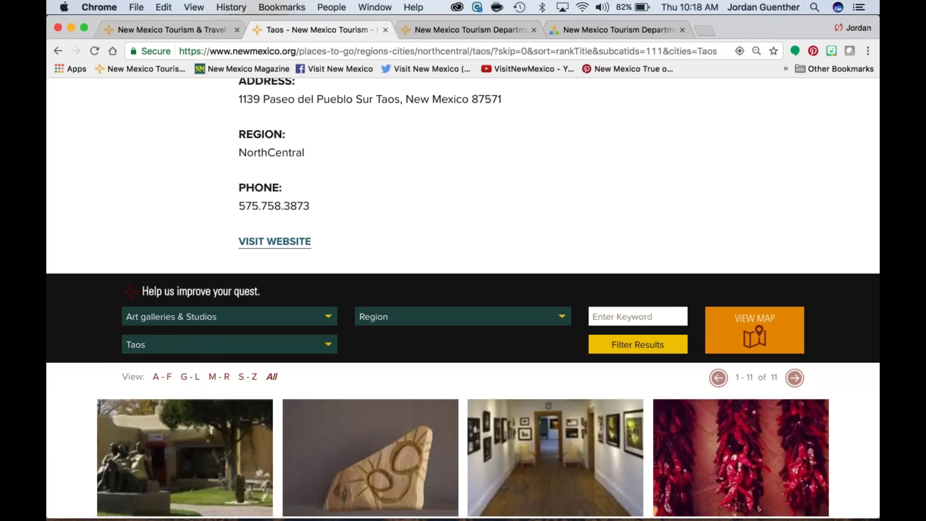
scroll(463, 298, "down", 5)
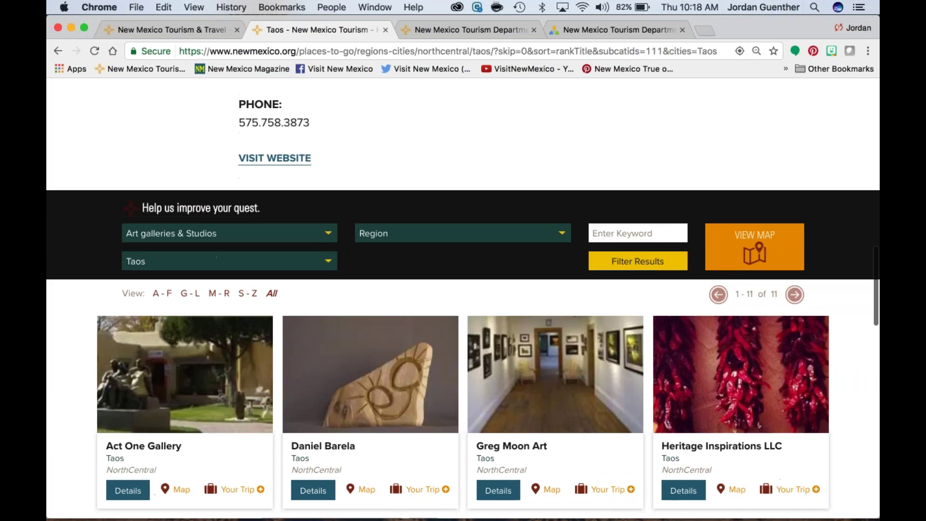
scroll(285, 189, "down", 4)
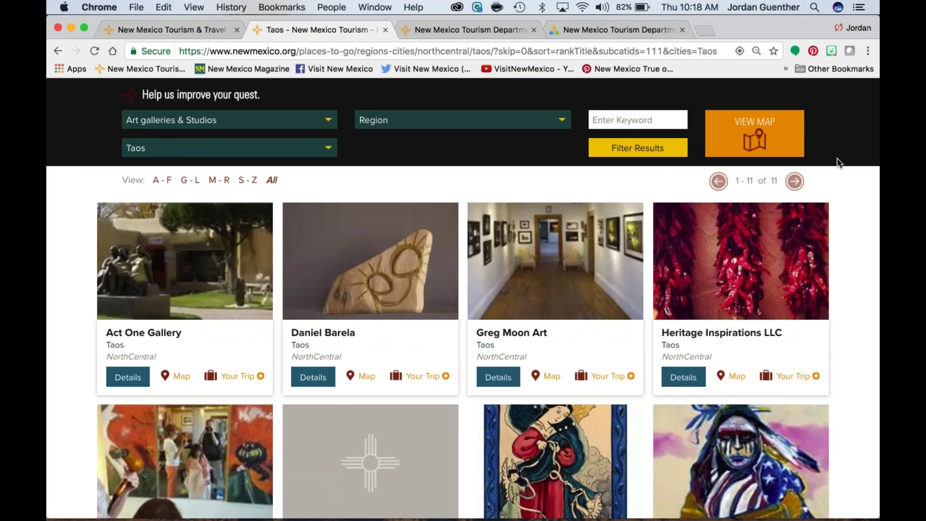
left_click(327, 123)
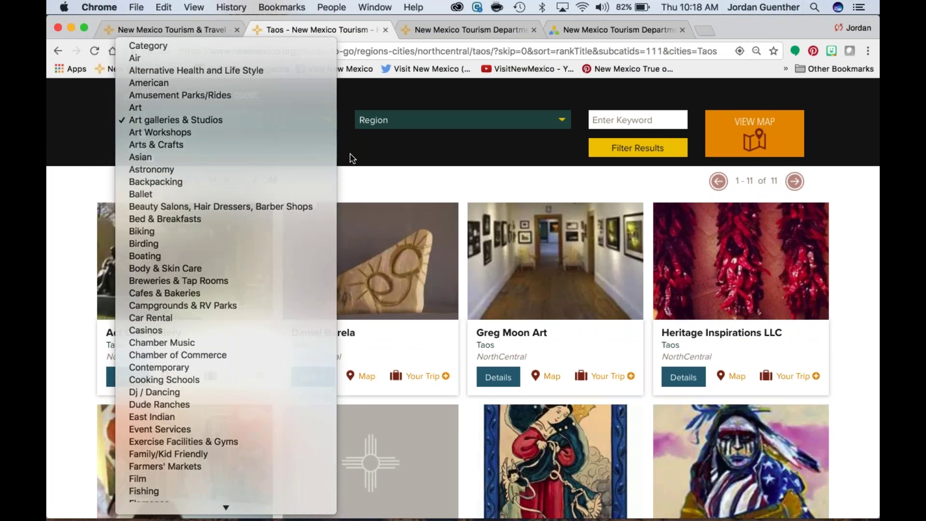
left_click(352, 157)
scroll(352, 156, "down", 3)
scroll(351, 157, "down", 5)
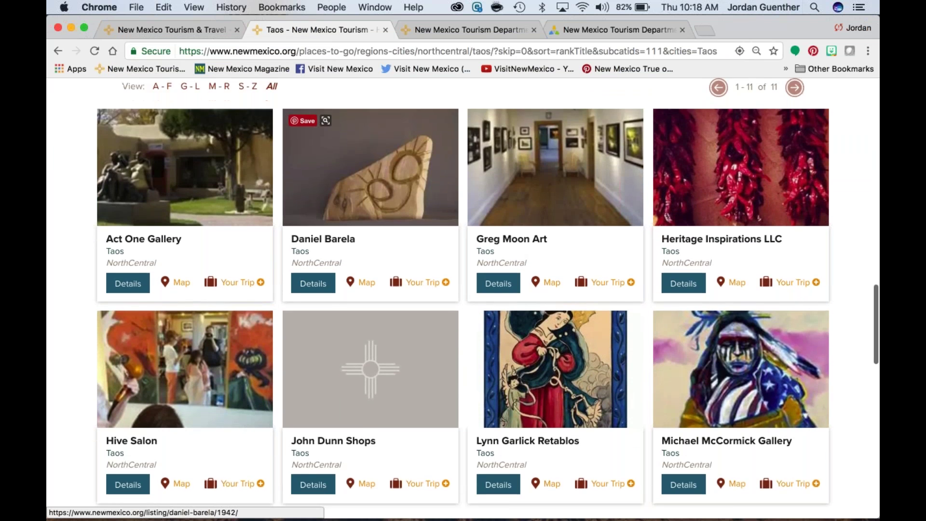
scroll(463, 299, "down", 2)
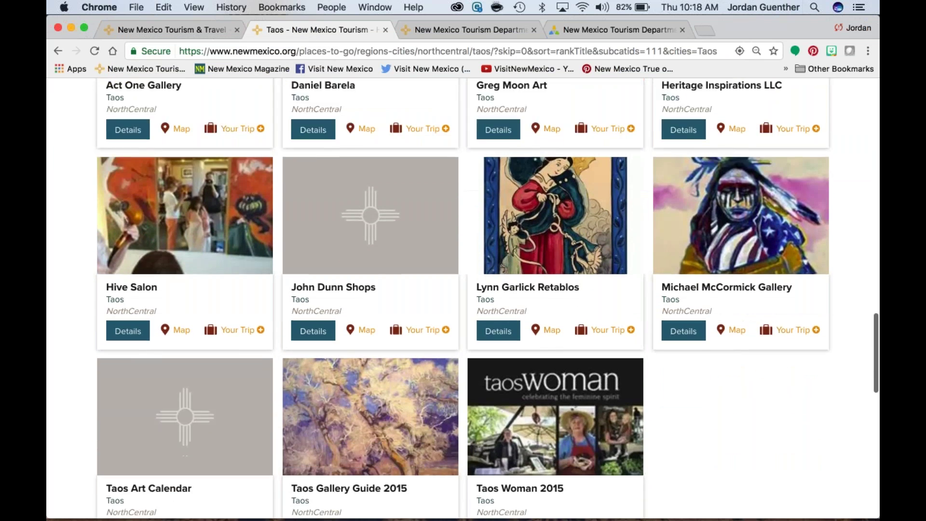
scroll(463, 299, "down", 3)
scroll(370, 154, "down", 1)
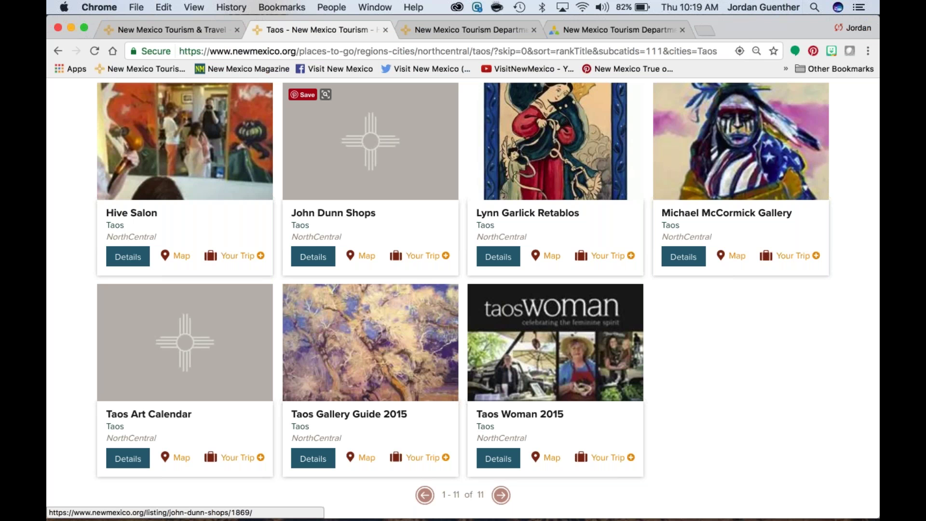
scroll(370, 251, "up", 5)
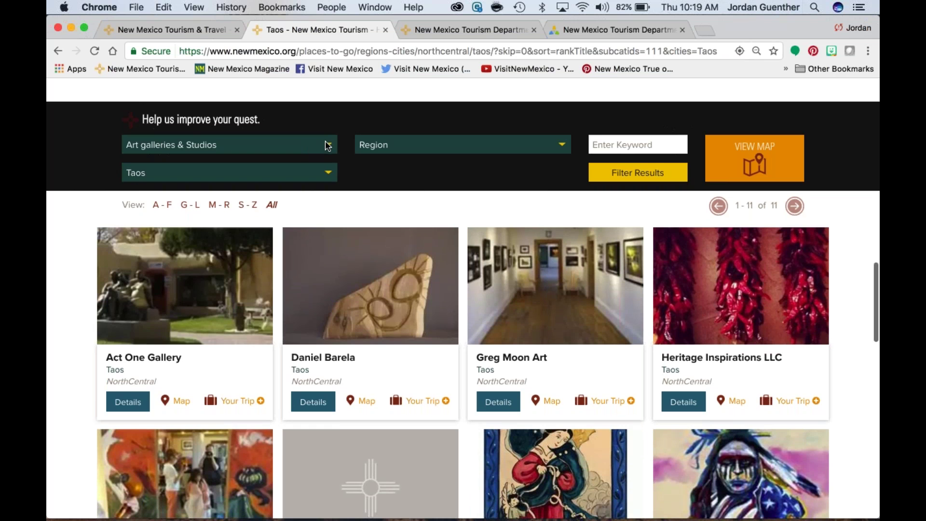
left_click(328, 145)
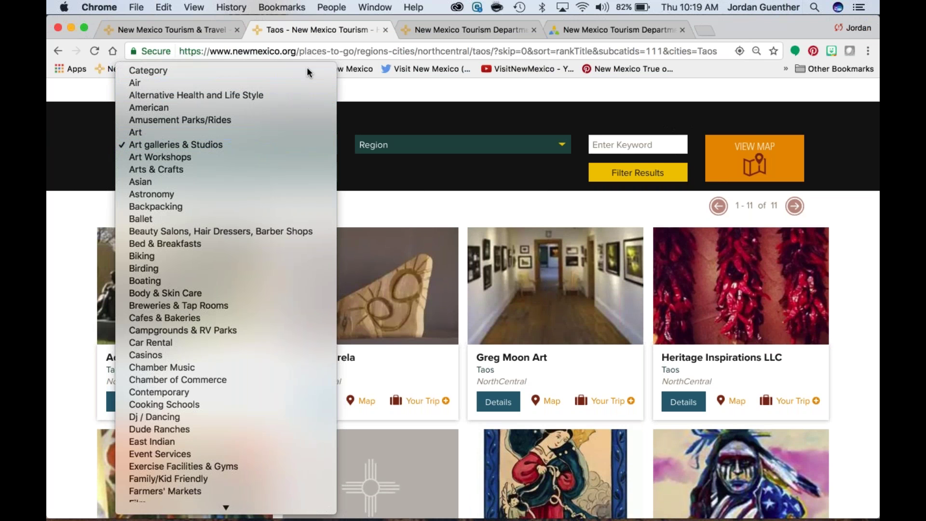
left_click(515, 151)
left_click(637, 172)
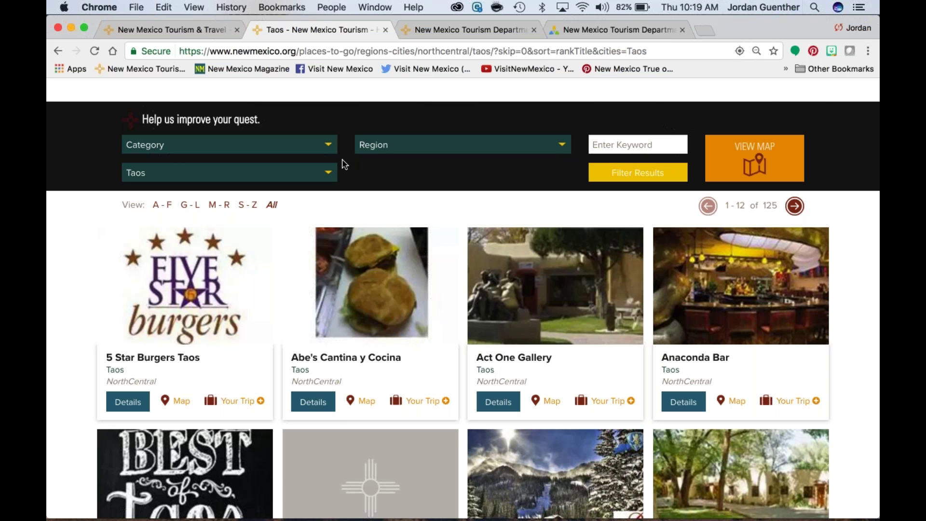
left_click(332, 146)
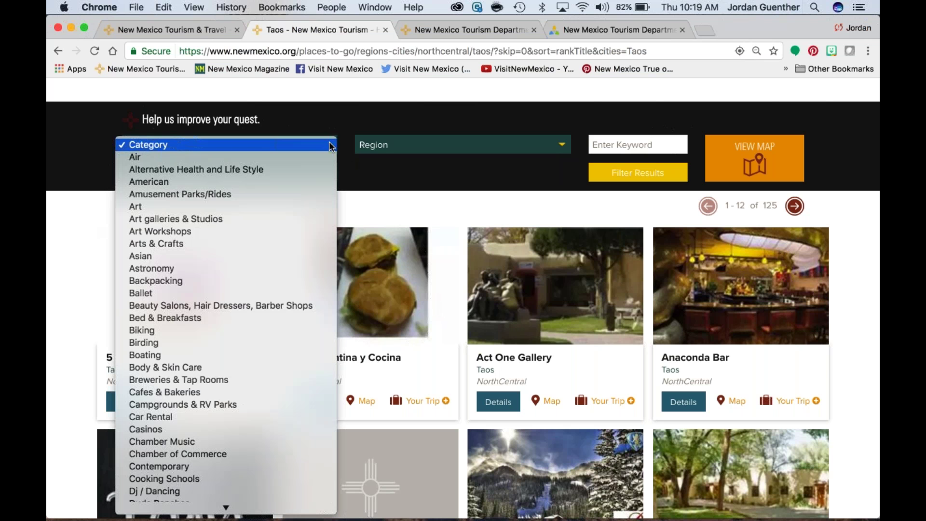
left_click(281, 218)
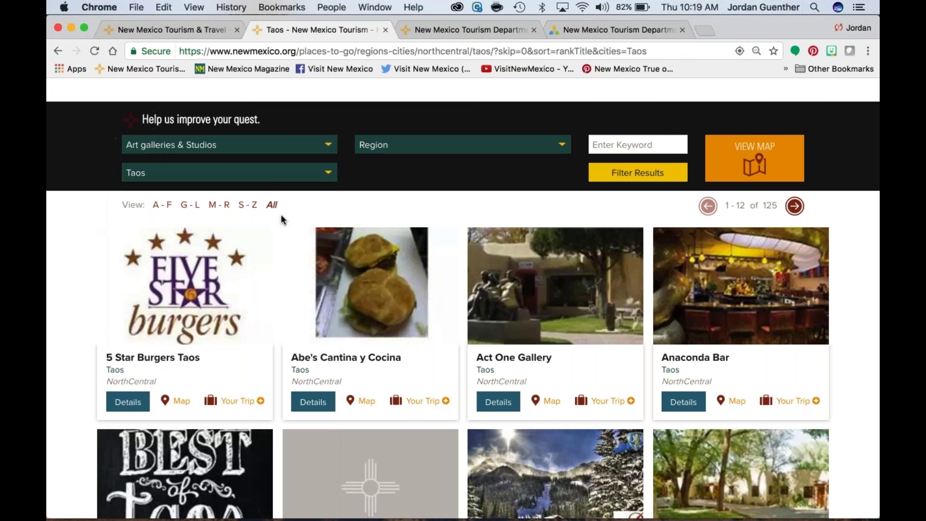
left_click(614, 177)
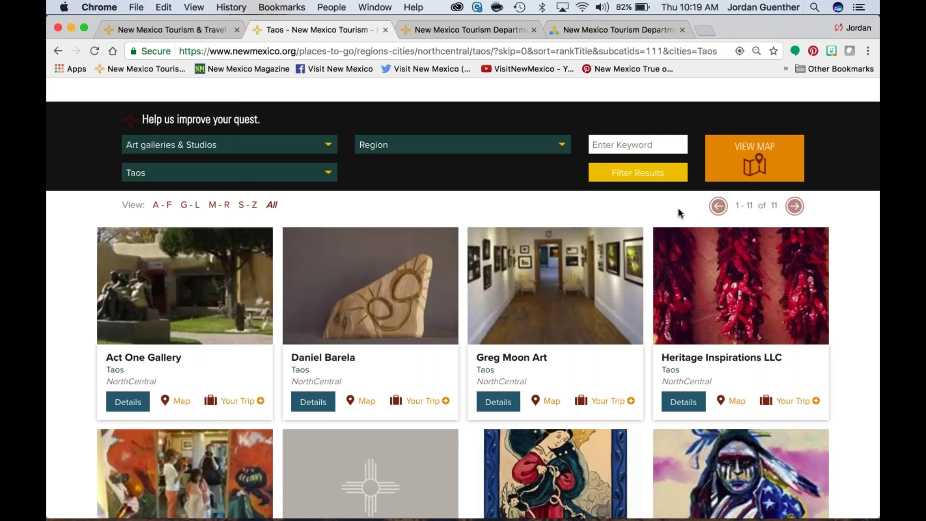
scroll(685, 208, "down", 1)
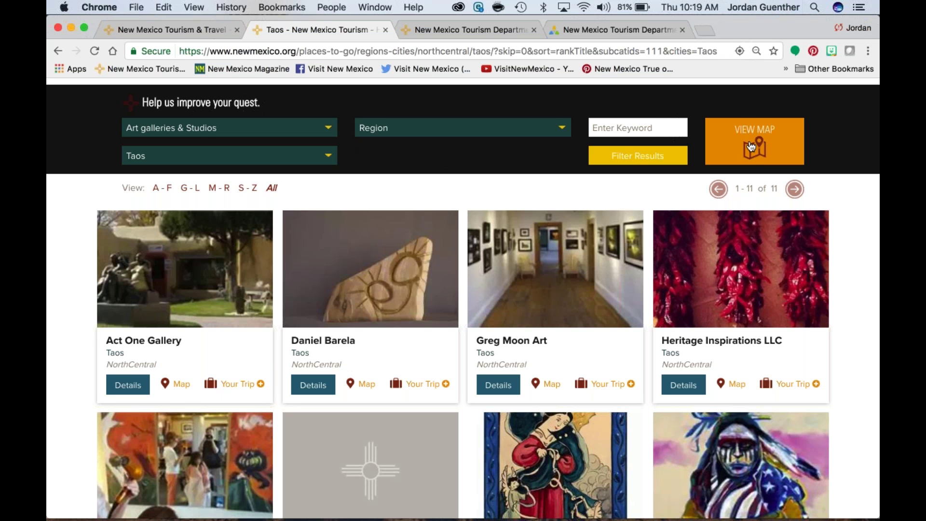
scroll(751, 147, "down", 1)
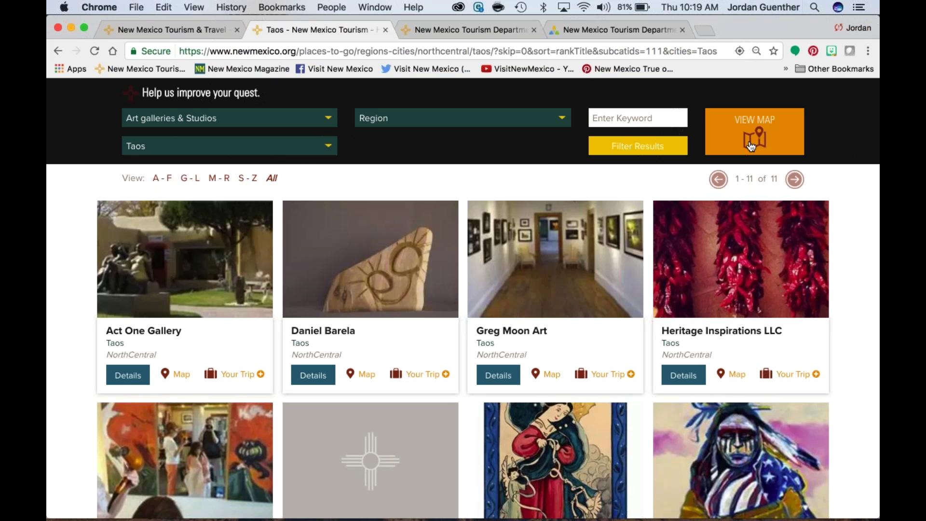
Step: Map the Taos gallery results, zoom in on the pins, then return to the listings
left_click(751, 146)
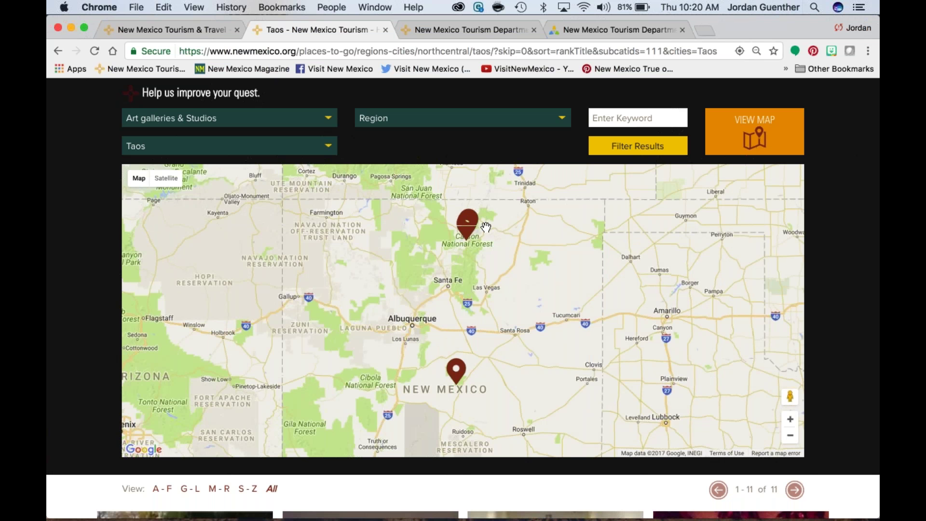
scroll(486, 227, "up", 5)
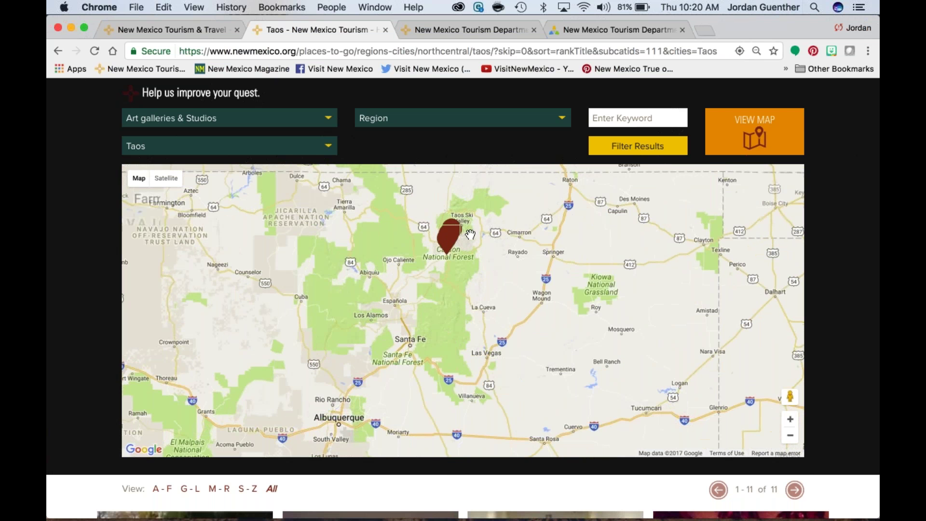
scroll(448, 262, "up", 2)
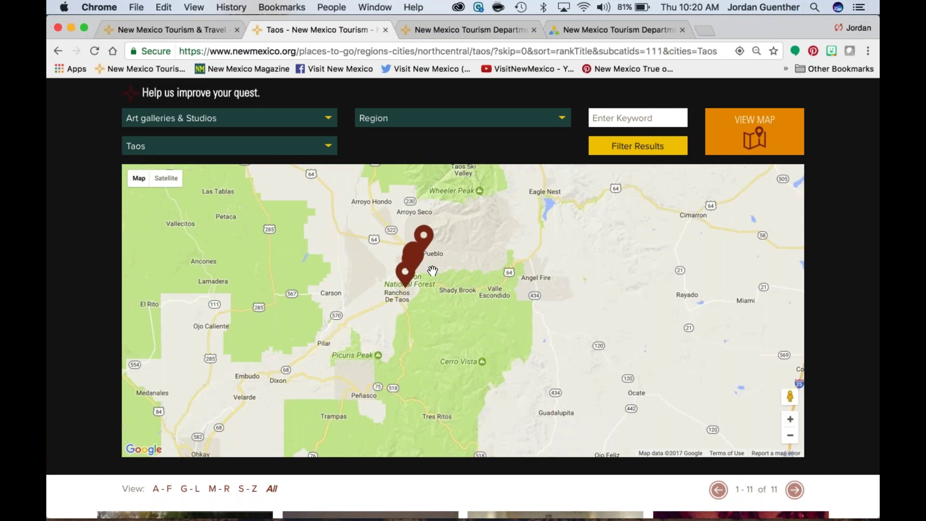
scroll(432, 271, "up", 1)
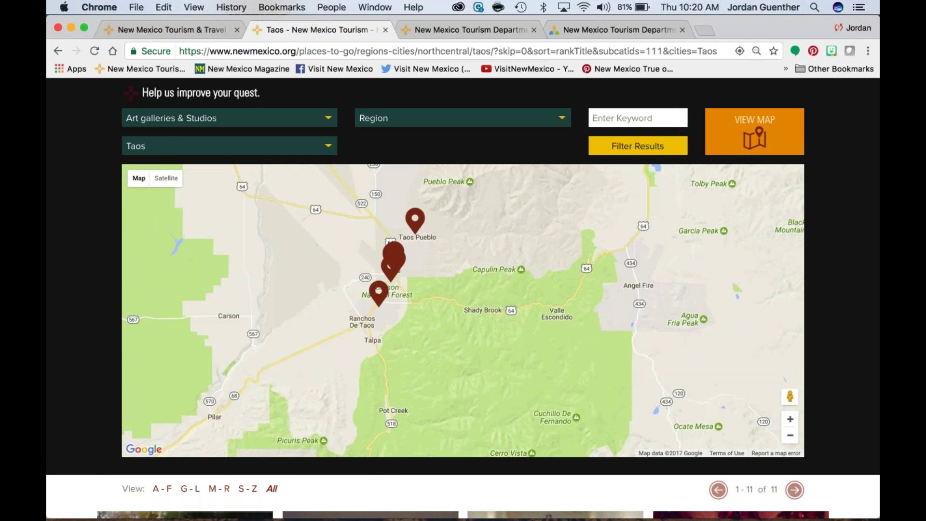
scroll(421, 254, "up", 1)
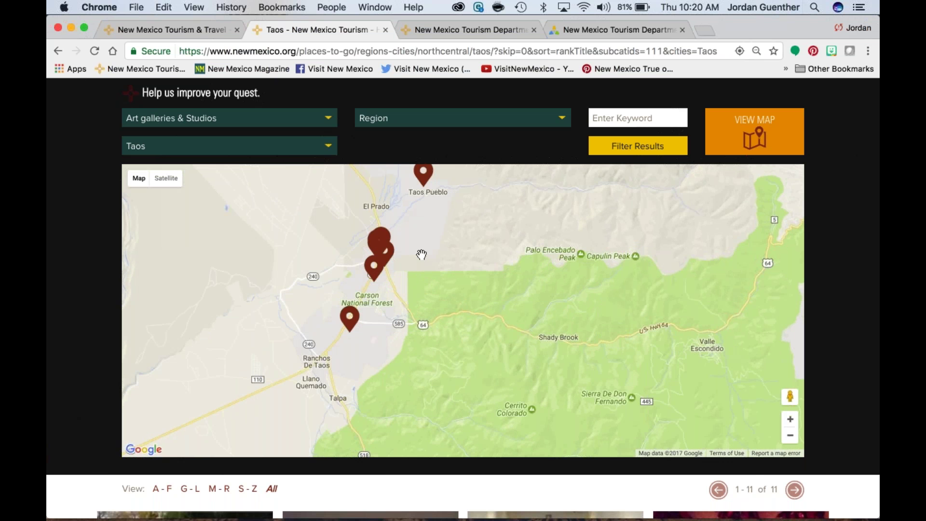
scroll(421, 255, "up", 1)
scroll(359, 303, "up", 1)
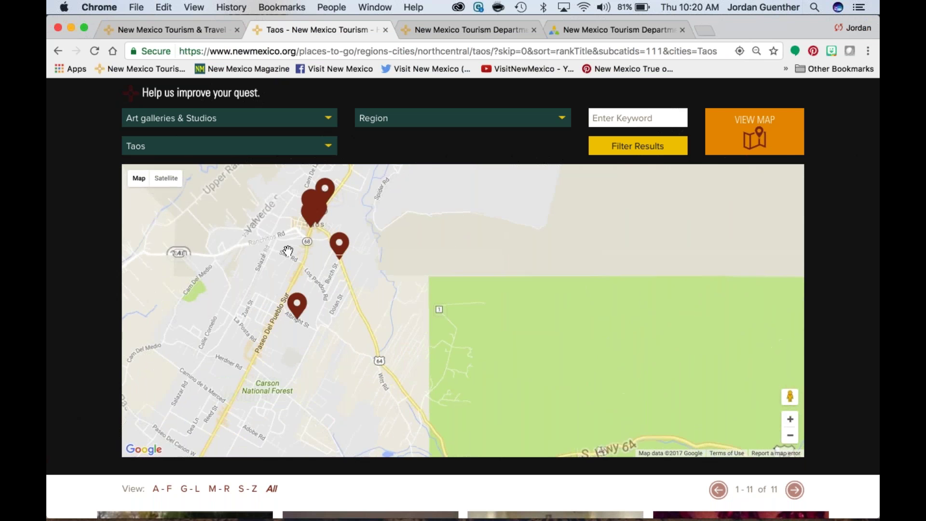
scroll(274, 222, "up", 1)
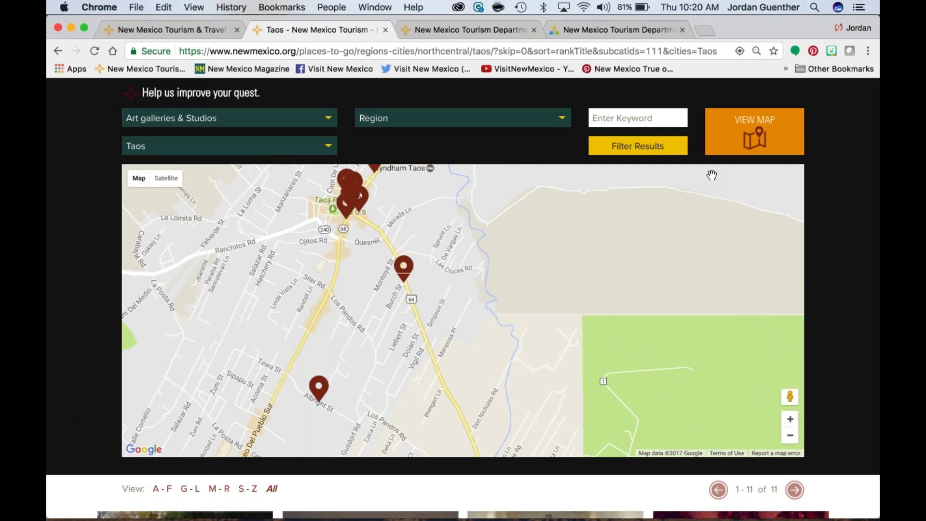
left_click(770, 133)
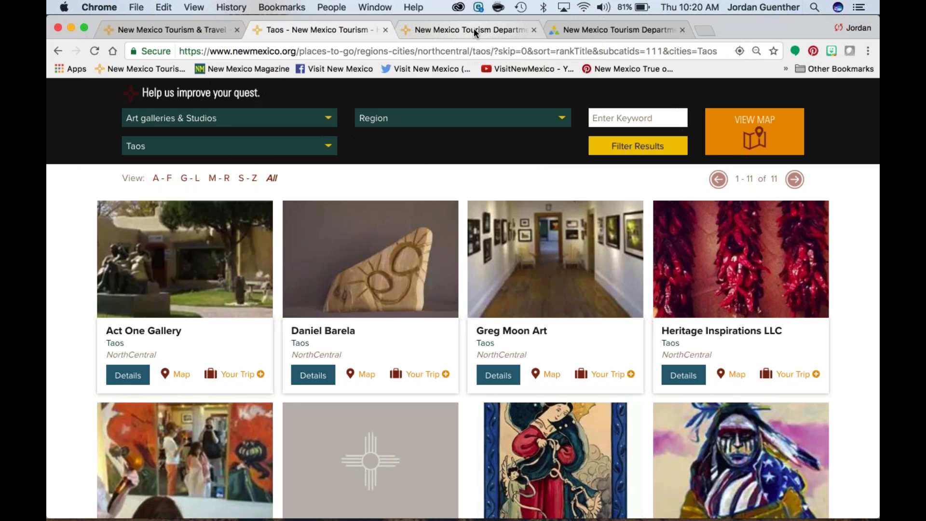
Step: On the Industry Partners site, choose Partners Portal Sign Up under Work Together
left_click(474, 30)
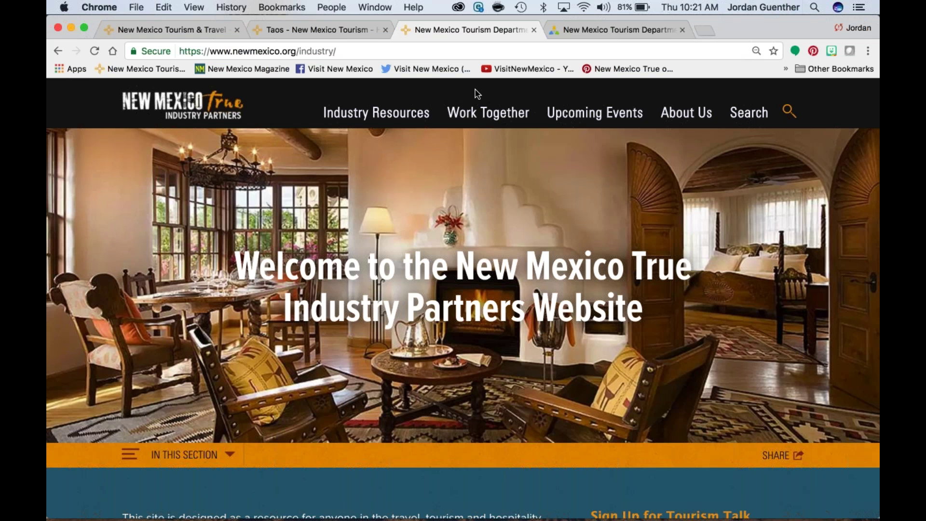
mouse_move(478, 114)
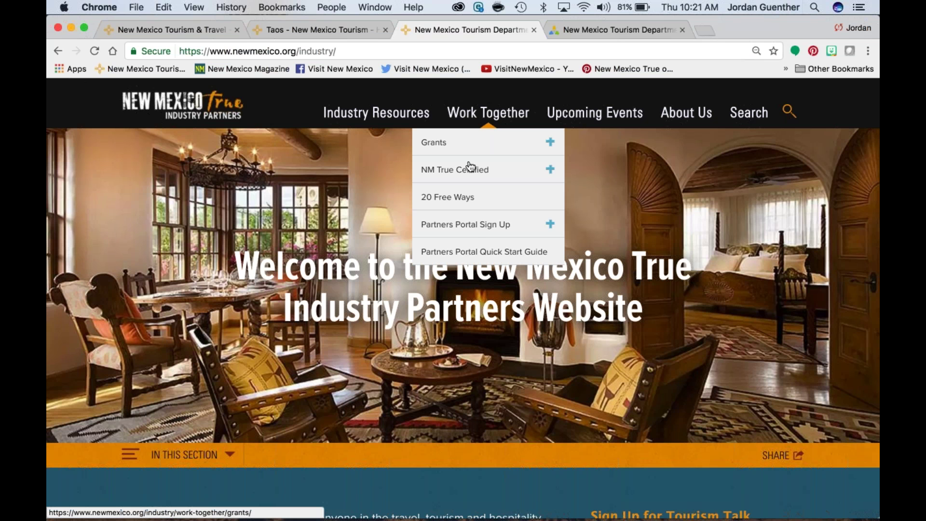
left_click(472, 230)
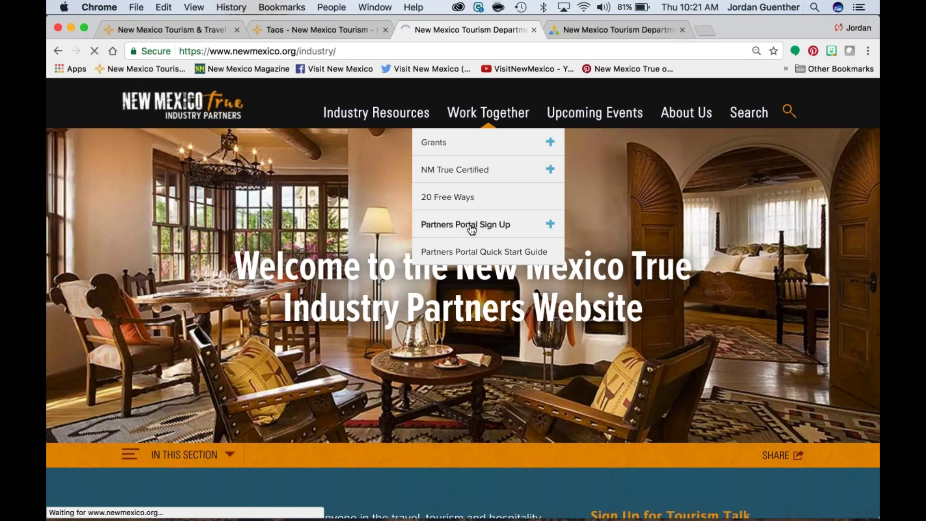
Step: Scroll down to the empty Partner Sign-Up form
scroll(751, 263, "down", 10)
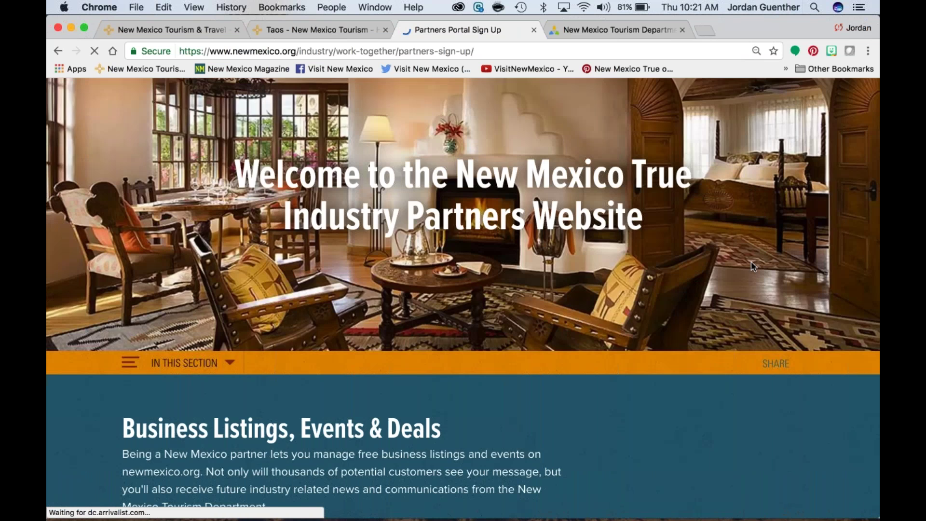
scroll(754, 270, "down", 3)
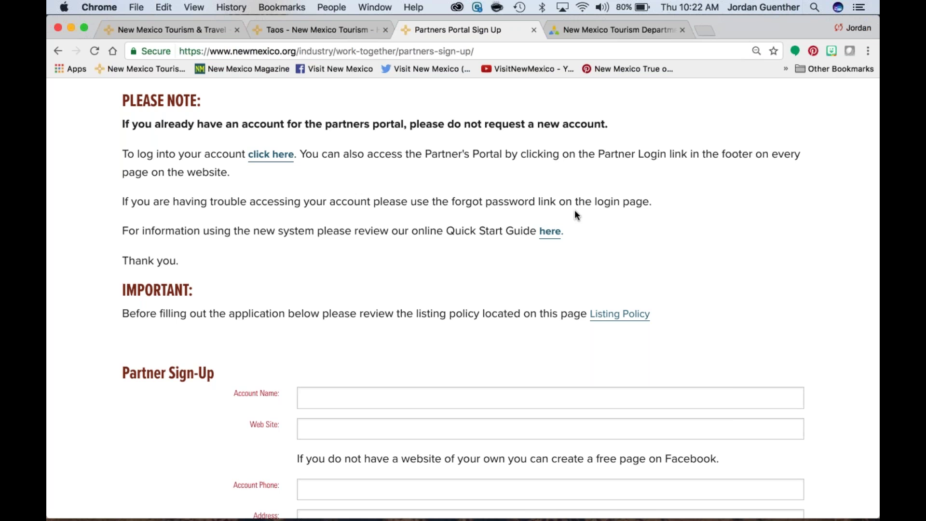
scroll(576, 212, "down", 5)
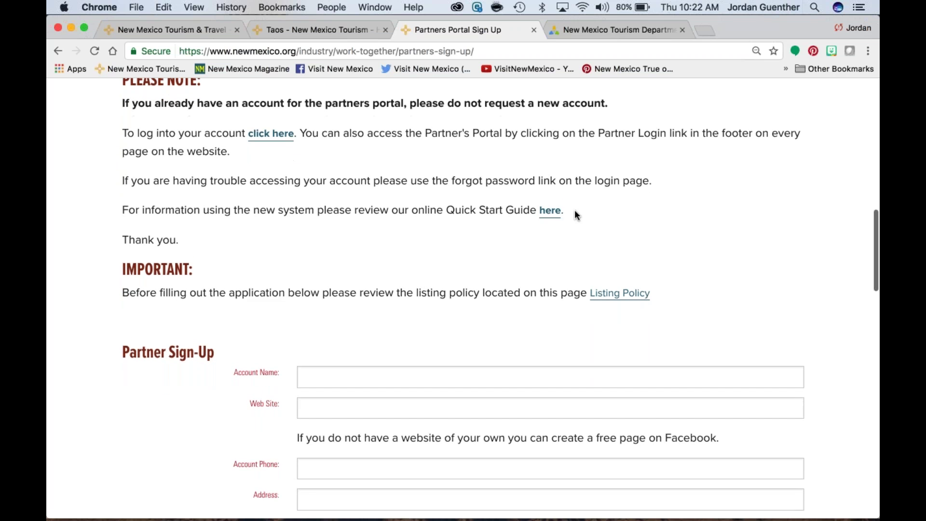
scroll(576, 215, "down", 5)
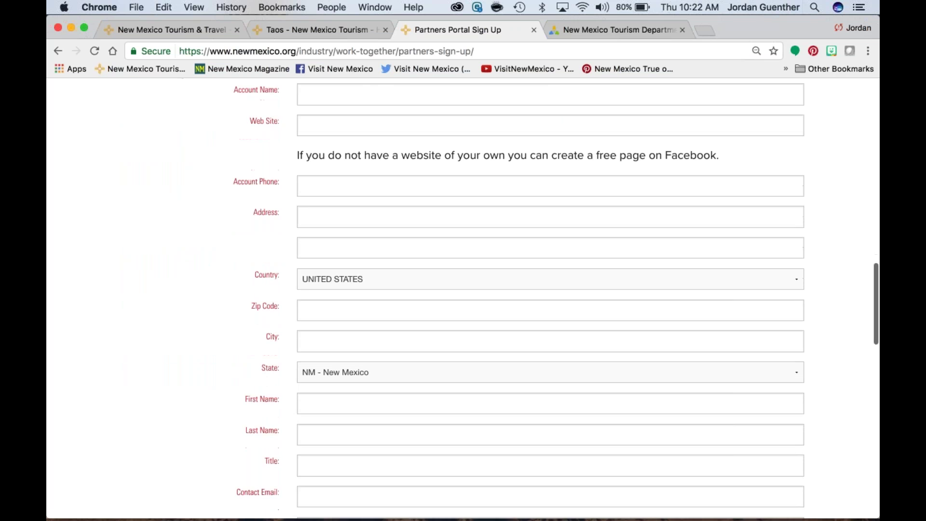
scroll(576, 212, "down", 5)
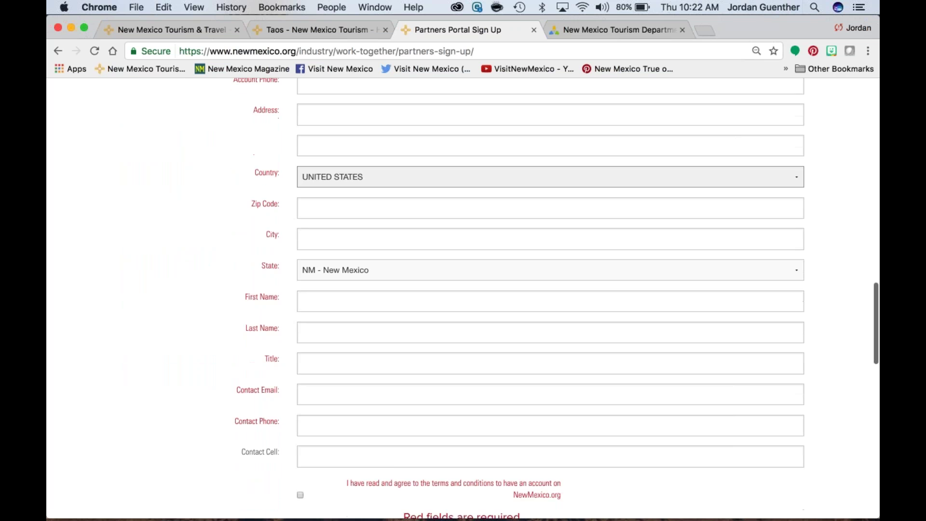
scroll(575, 209, "down", 5)
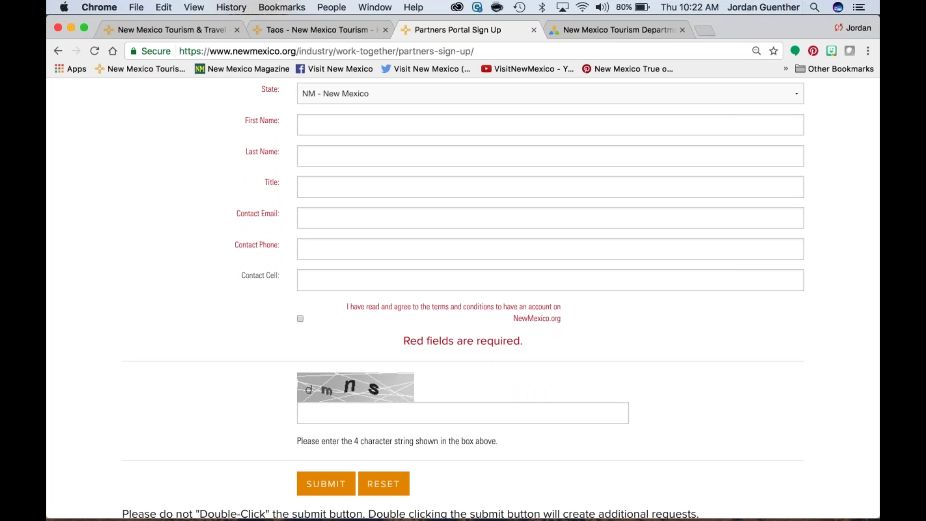
scroll(501, 299, "down", 2)
scroll(673, 357, "down", 3)
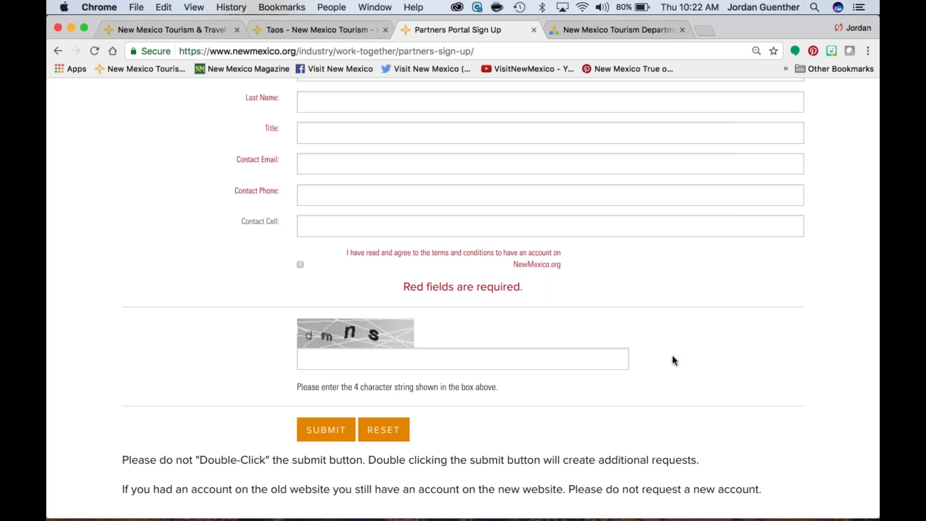
scroll(674, 359, "up", 1)
scroll(673, 360, "down", 2)
scroll(674, 360, "up", 1)
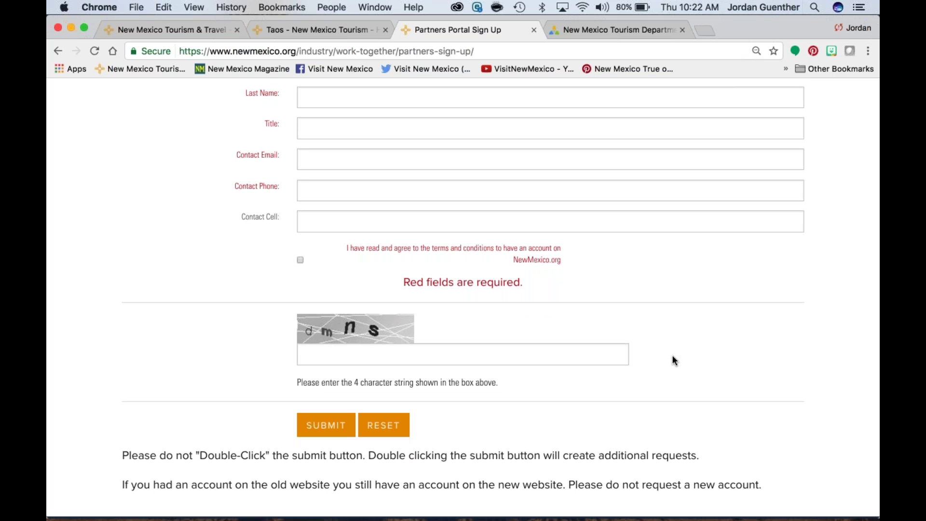
scroll(674, 358, "up", 20)
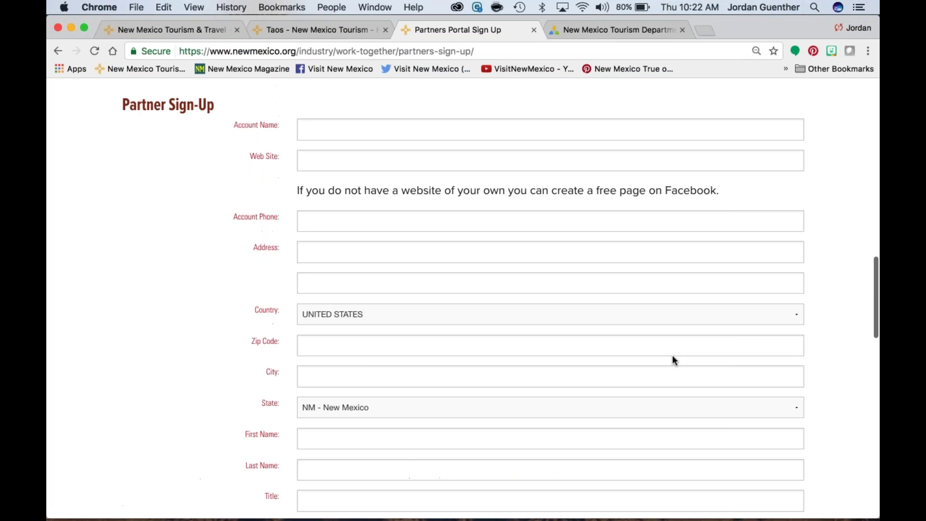
scroll(673, 359, "up", 5)
scroll(674, 360, "down", 6)
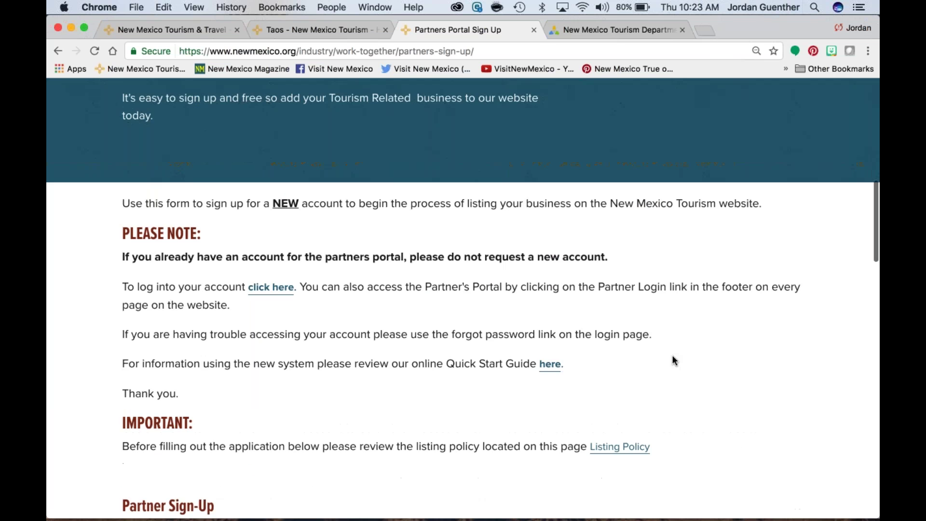
scroll(674, 358, "down", 1)
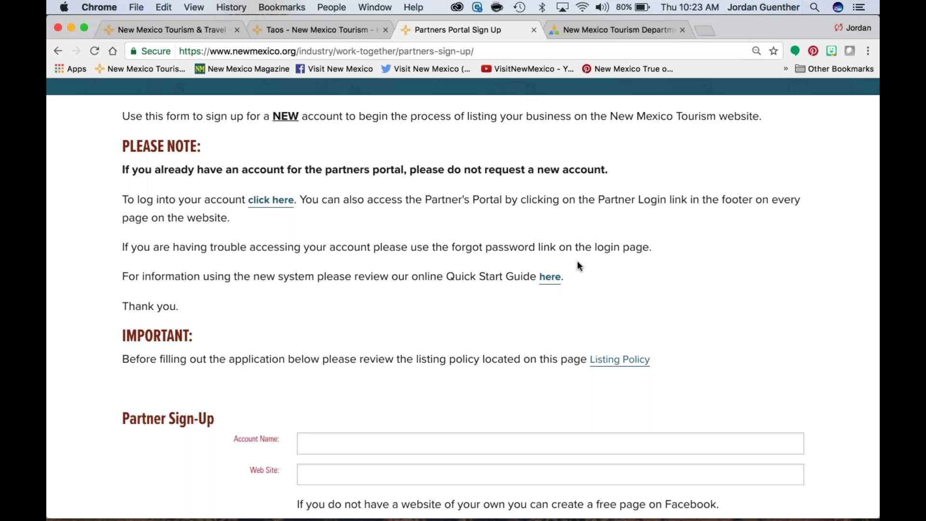
scroll(577, 264, "down", 15)
scroll(395, 190, "down", 10)
scroll(395, 196, "down", 5)
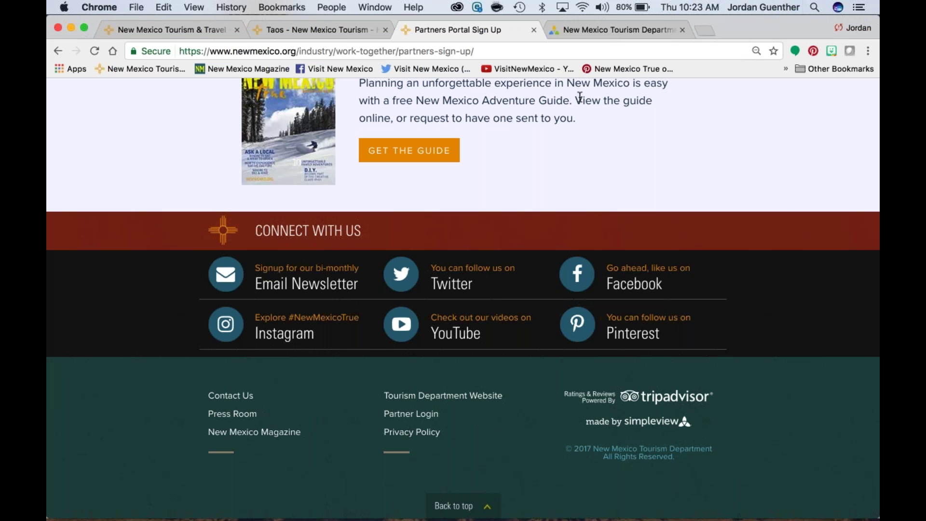
Step: Log in to the Partner Portal with the autofilled saved credentials
left_click(605, 27)
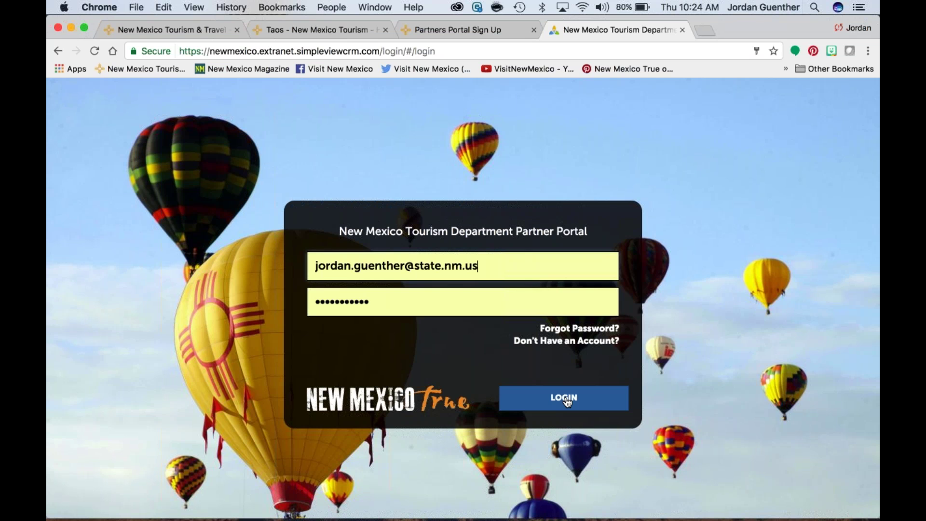
left_click(567, 400)
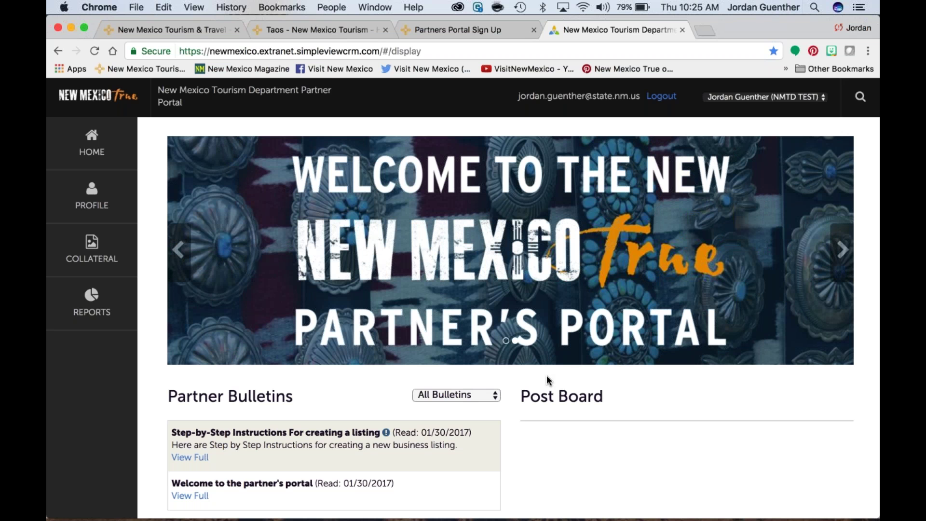
scroll(547, 380, "down", 1)
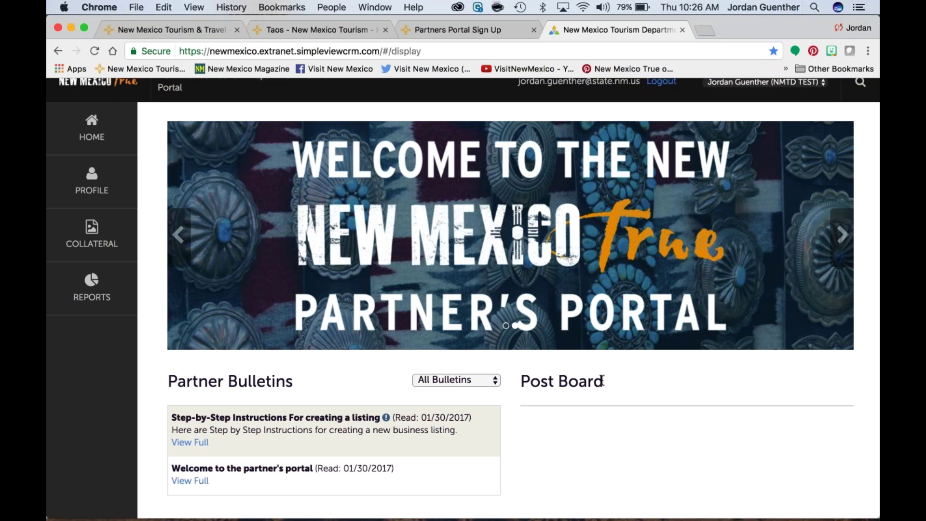
left_click_drag(602, 381, 516, 382)
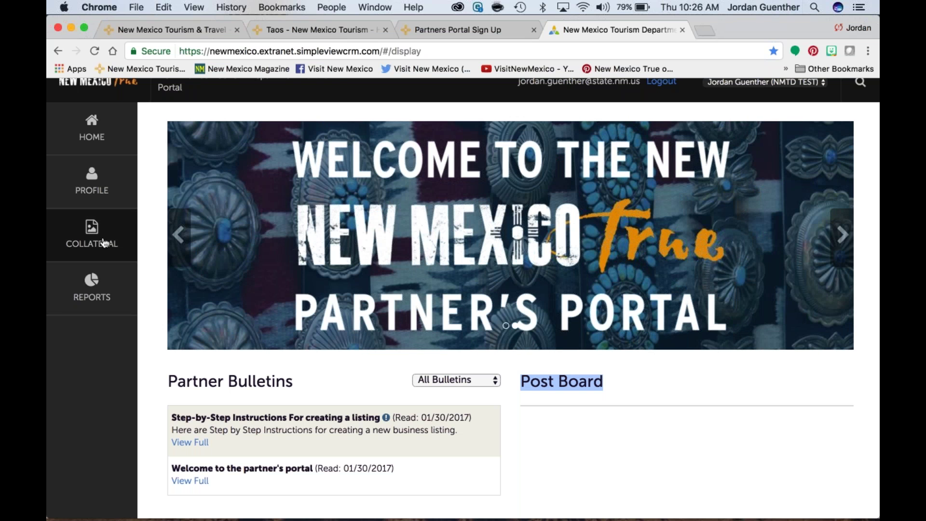
scroll(90, 234, "up", 2)
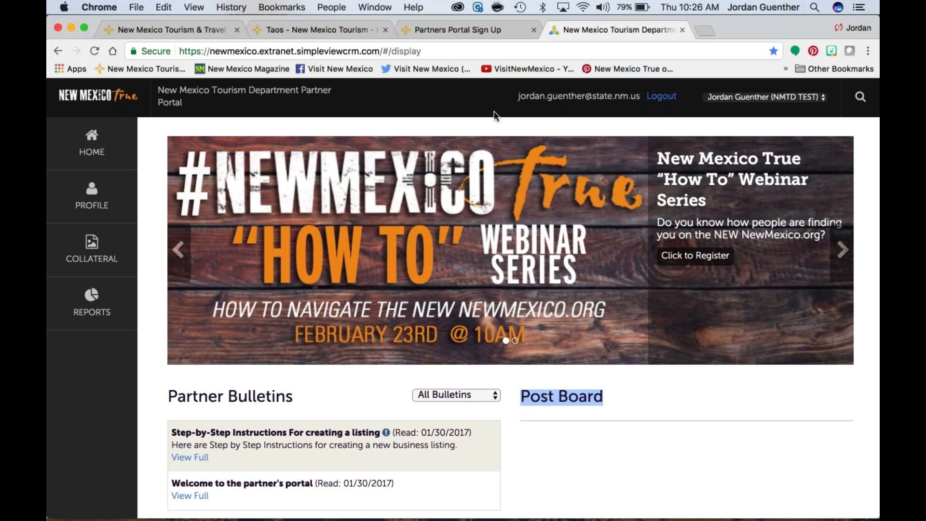
left_click(519, 98)
left_click_drag(519, 98, 635, 105)
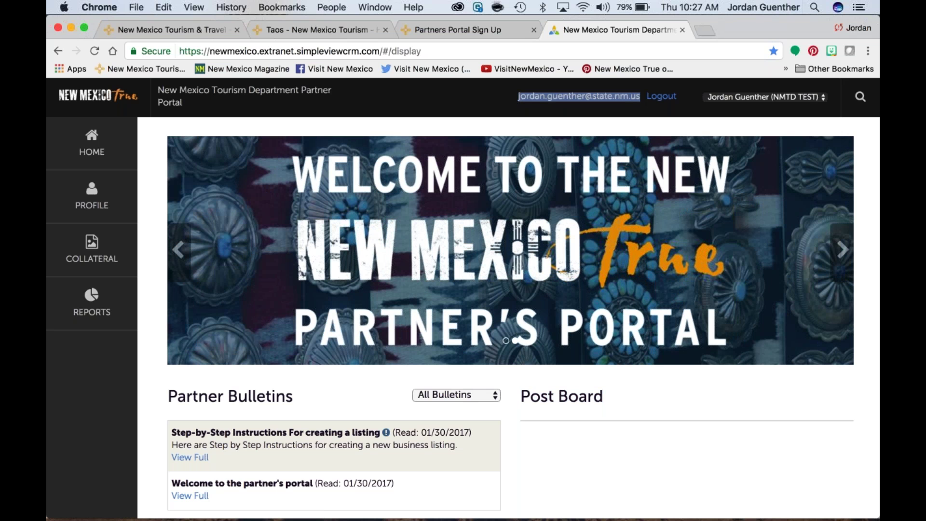
left_click(711, 116)
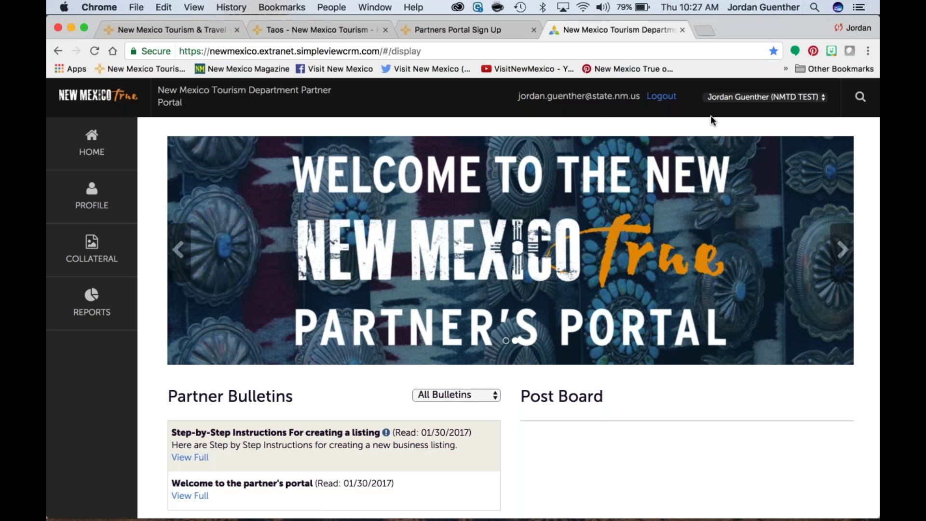
left_click(825, 98)
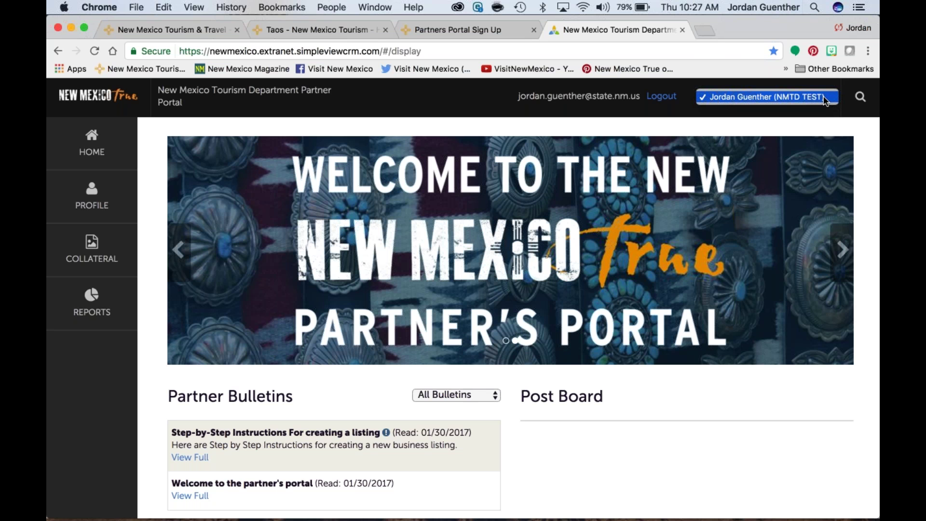
left_click(824, 113)
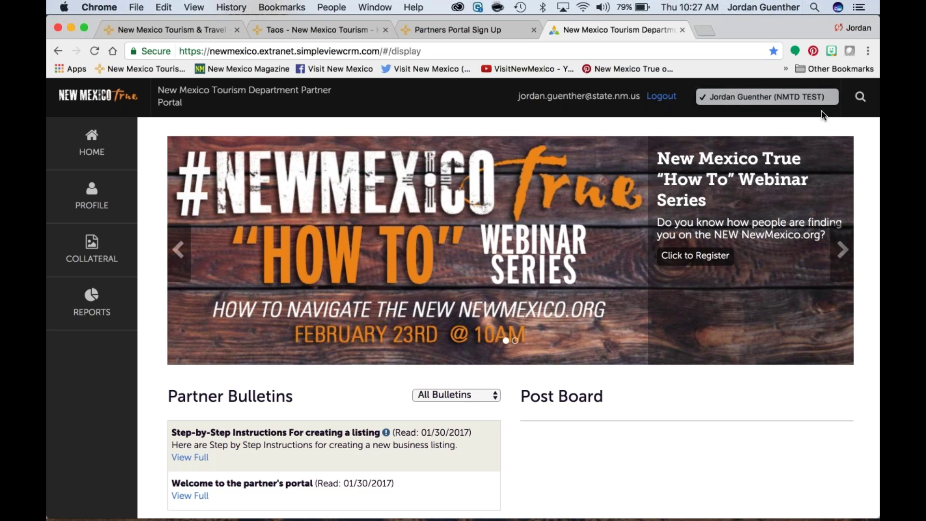
left_click(824, 114)
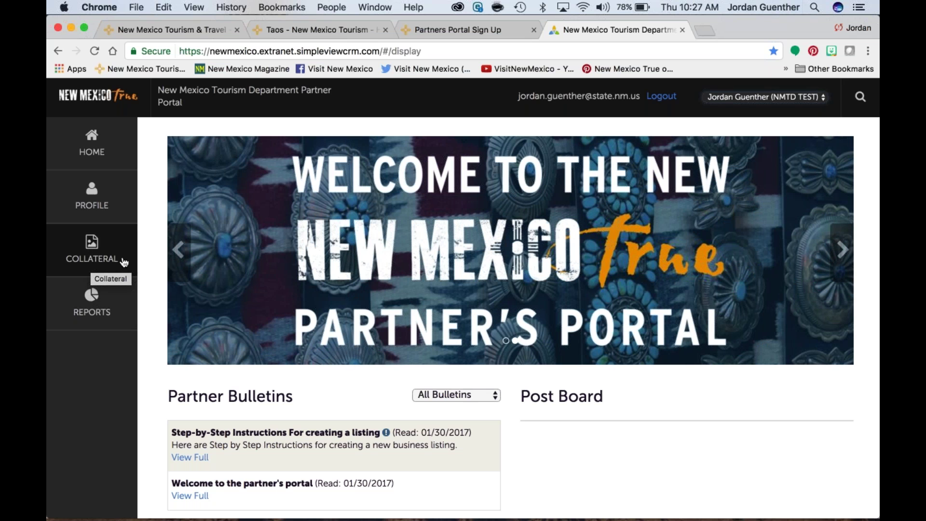
Step: Go to Accounts from the PROFILE sidebar menu
left_click(119, 194)
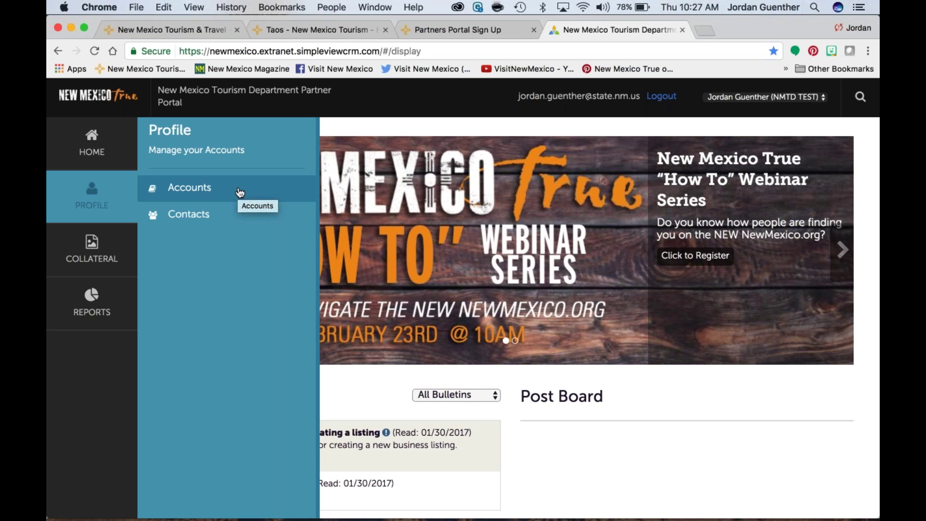
left_click(239, 193)
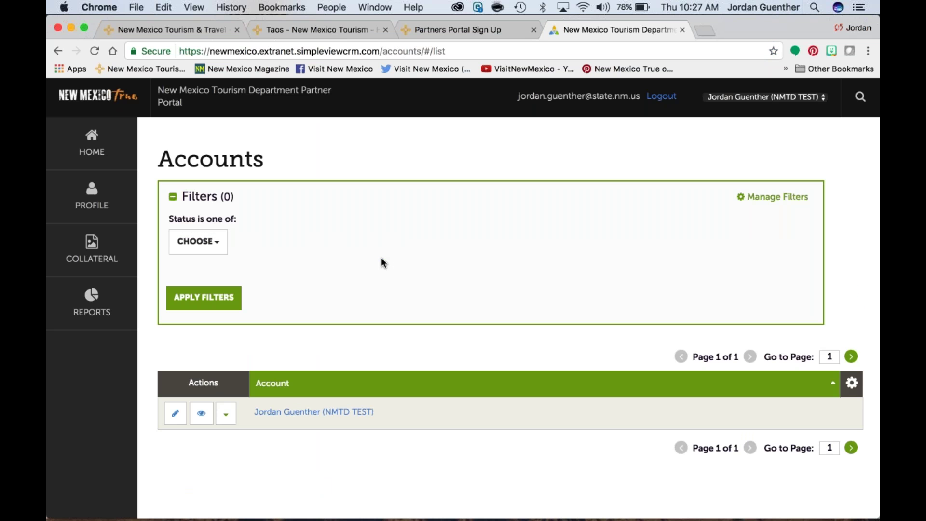
Step: Expand the account row's Actions dropdown to reveal Manage Amenities and Manage Meeting Space
scroll(381, 259, "down", 1)
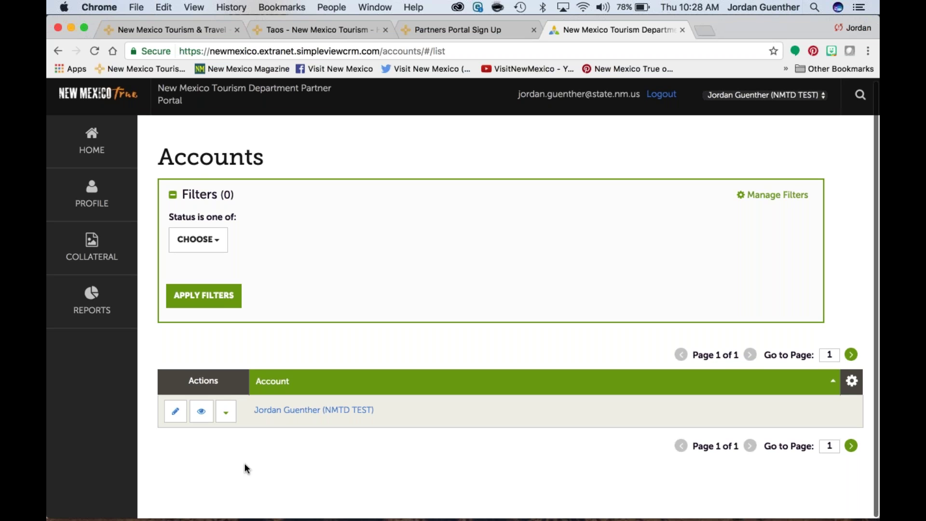
left_click(226, 415)
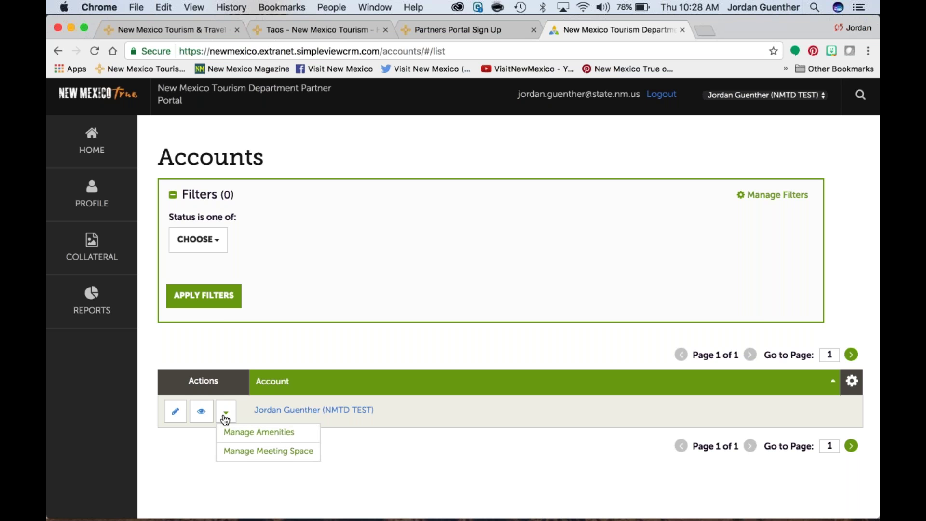
Step: Edit the account and open its Physical Address editor under Address Information
left_click(175, 413)
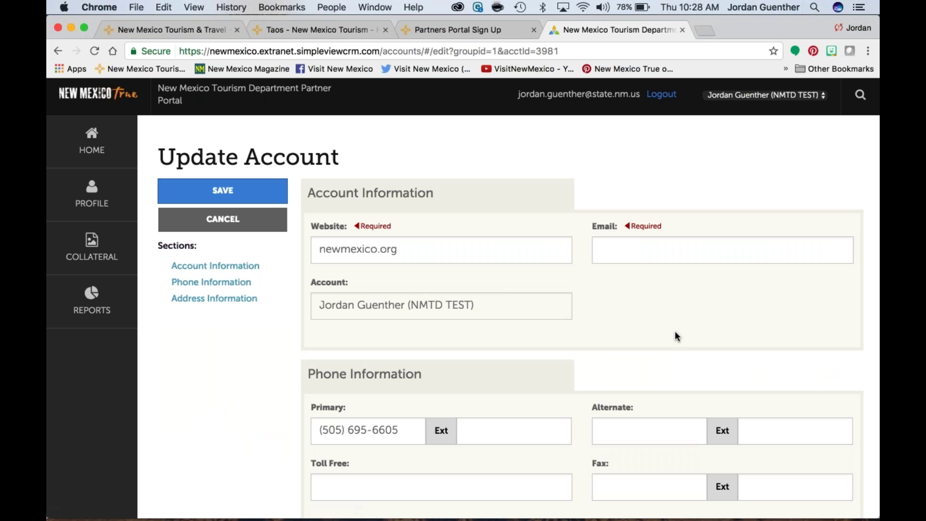
scroll(675, 331, "down", 1)
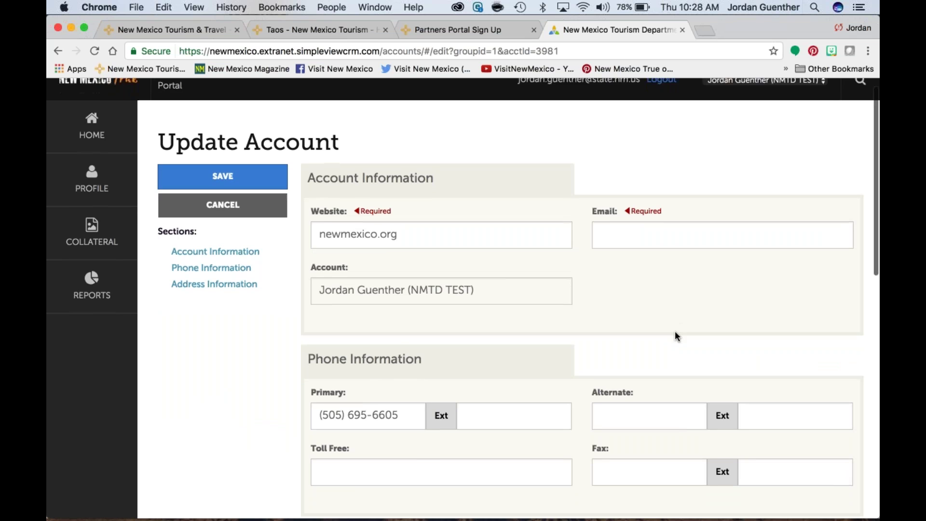
scroll(675, 332, "down", 3)
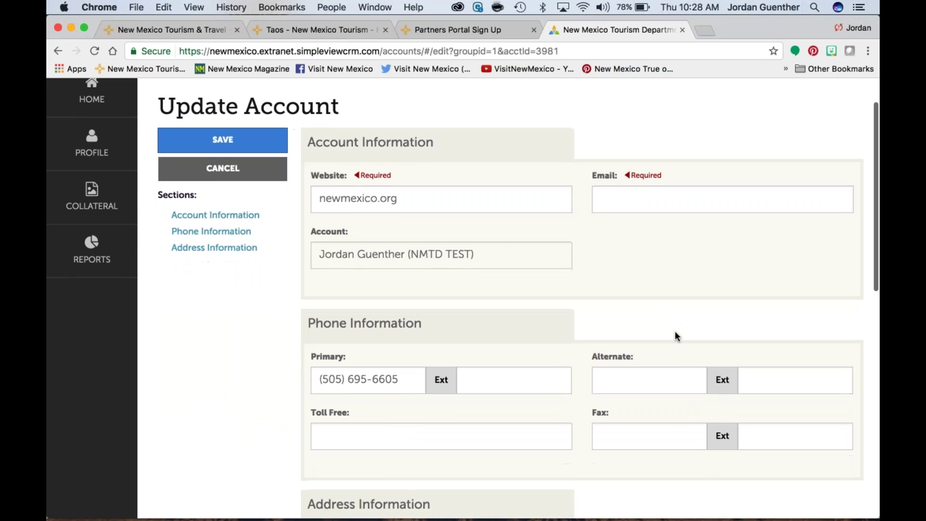
scroll(675, 337, "down", 4)
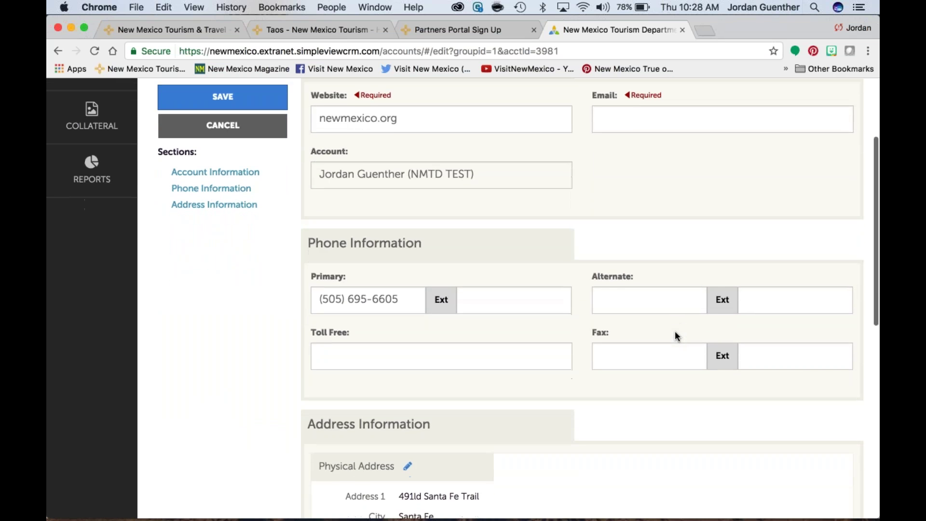
scroll(675, 333, "down", 3)
scroll(675, 333, "down", 8)
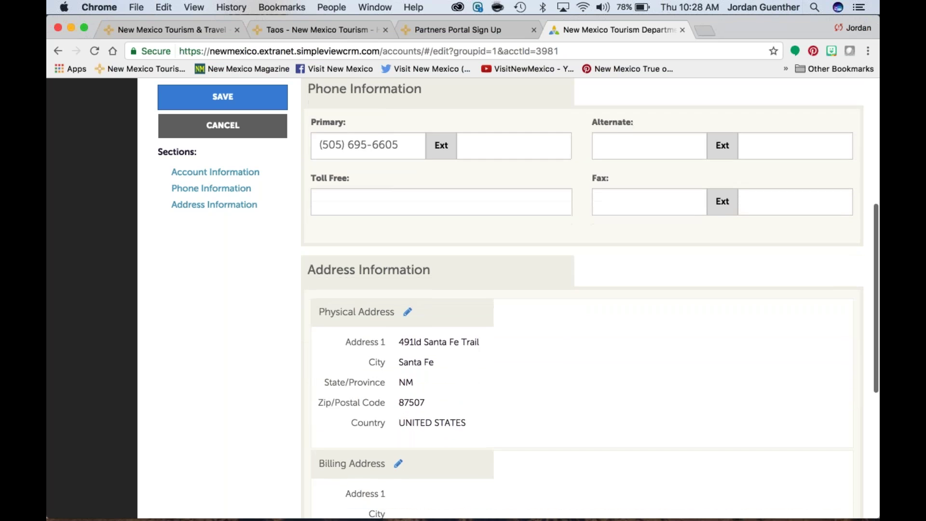
scroll(675, 333, "down", 10)
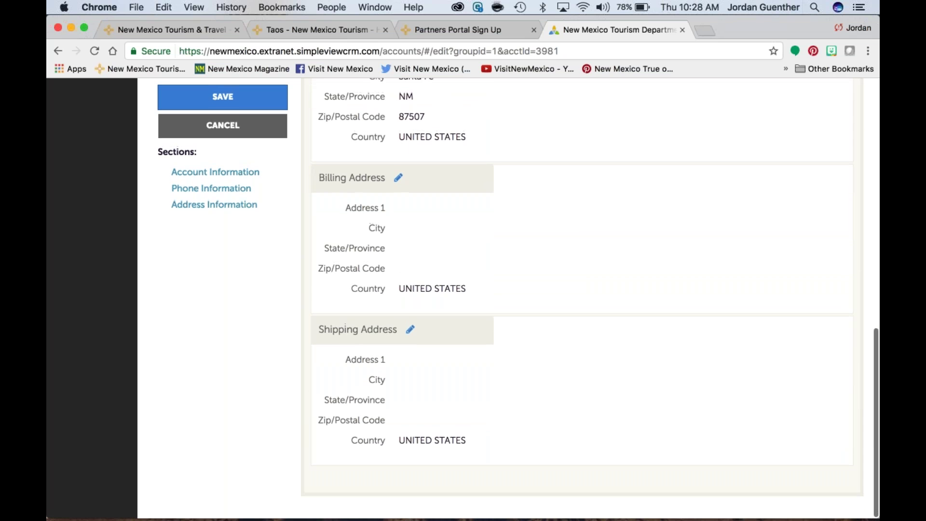
scroll(675, 333, "up", 7)
scroll(676, 333, "up", 1)
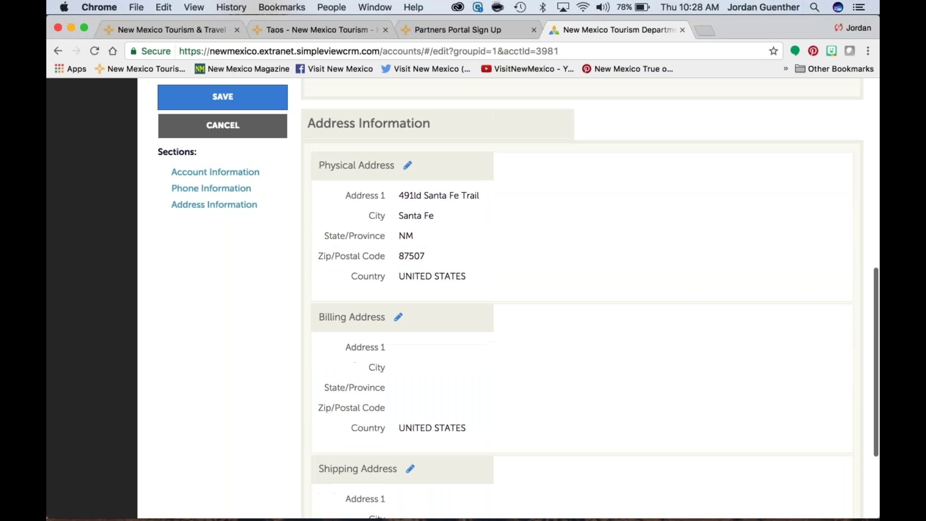
left_click(408, 165)
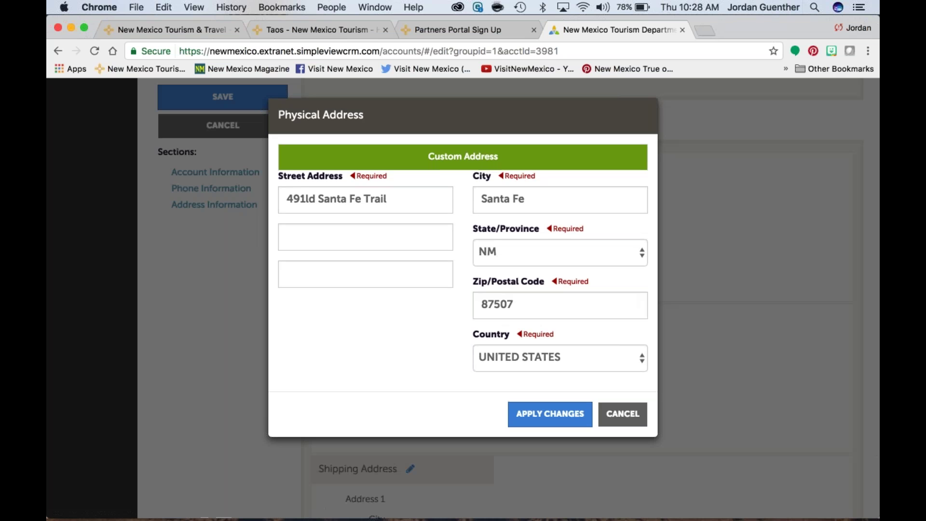
left_click(306, 198)
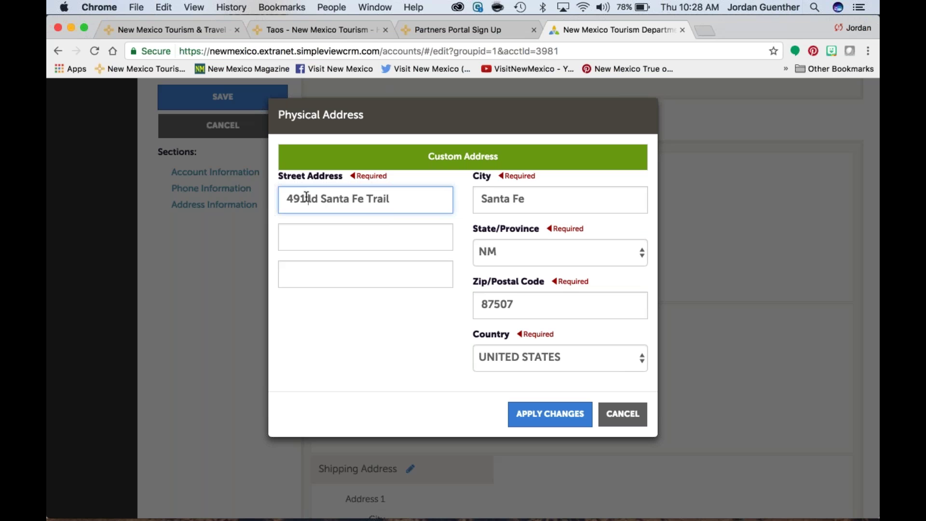
type("O")
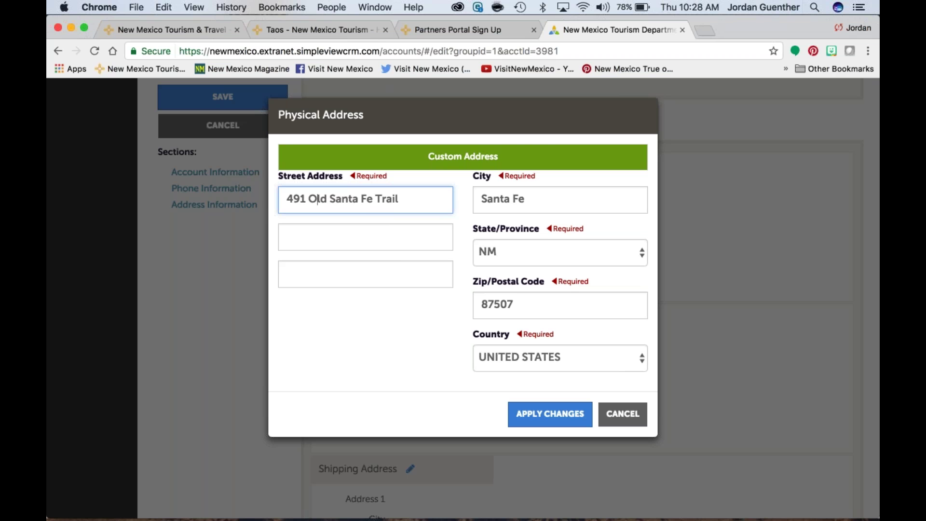
left_click(549, 413)
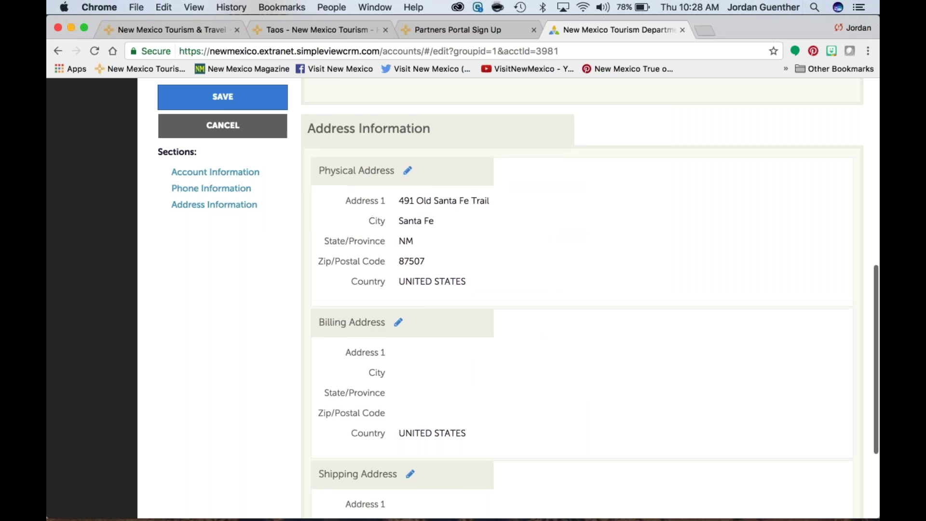
scroll(578, 309, "up", 2)
Step: After the validation error, fill the required email from autocomplete and save the account
left_click(222, 96)
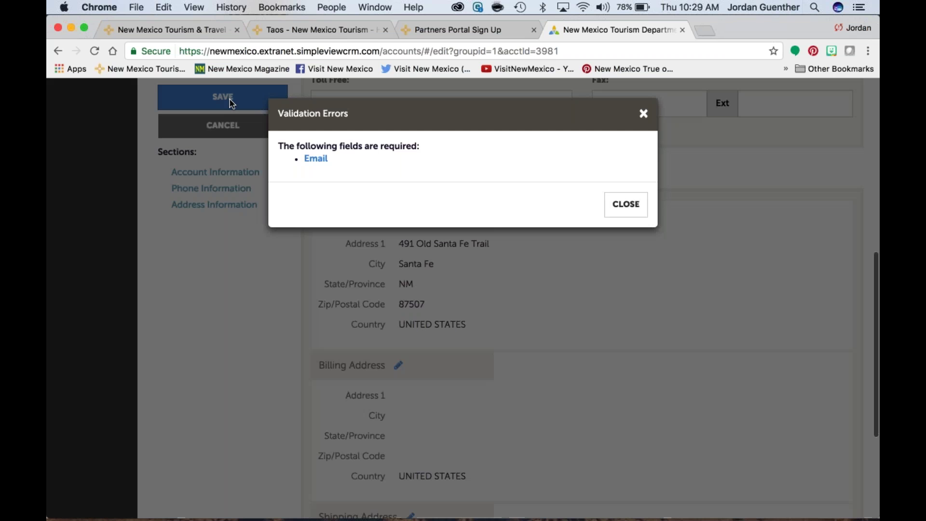
key("Escape")
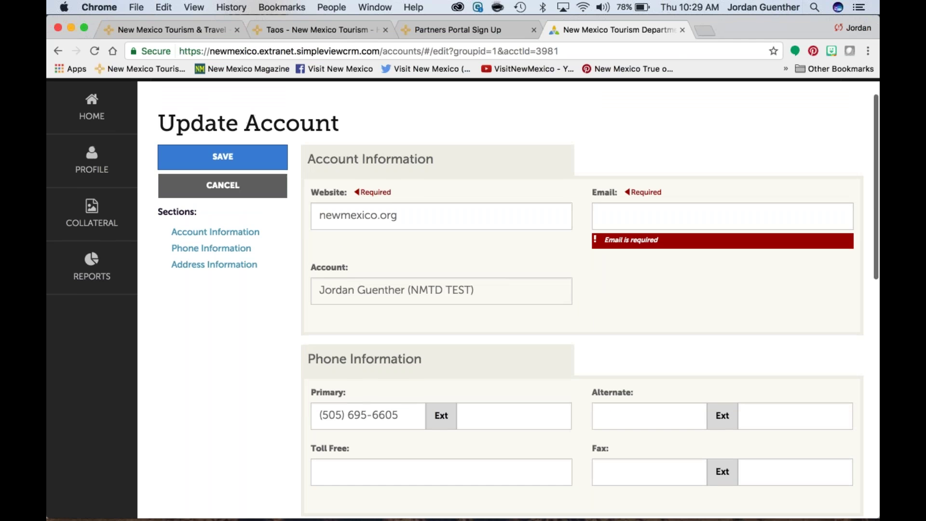
left_click(639, 214)
type("jordan")
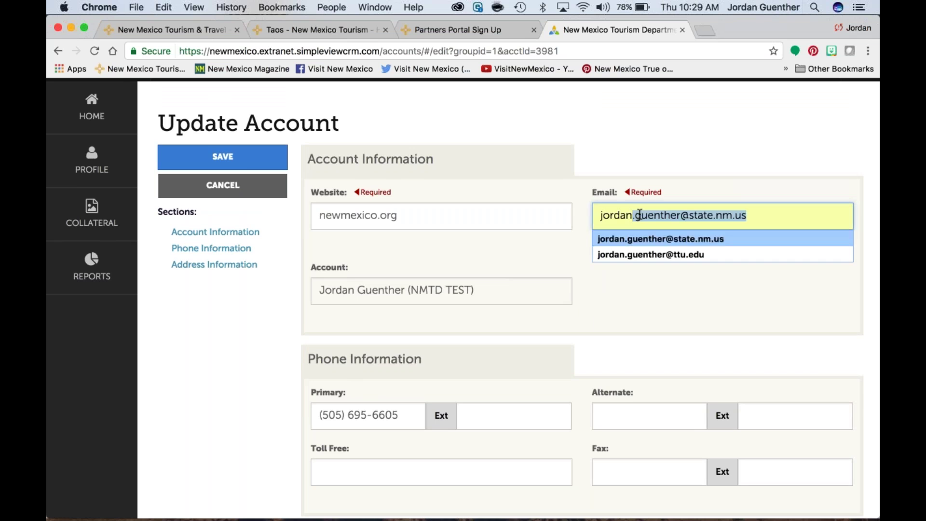
key("Return")
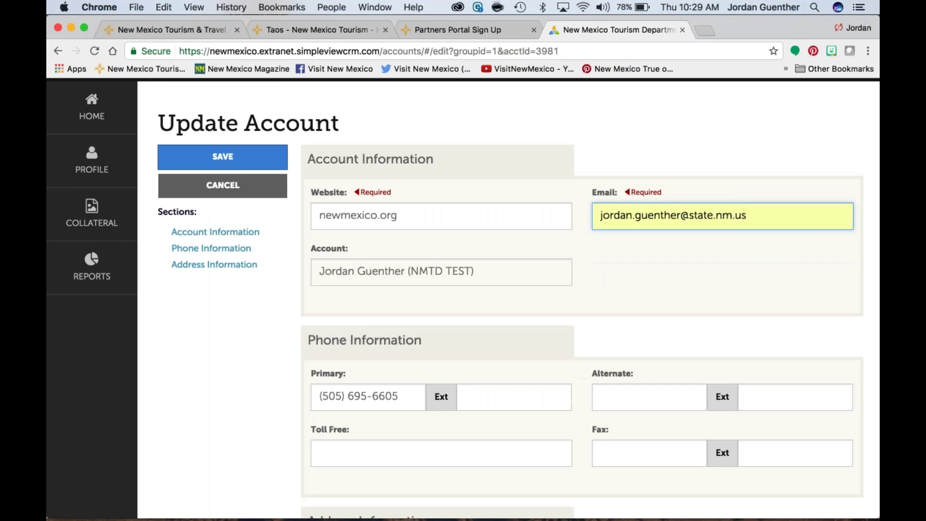
left_click(223, 157)
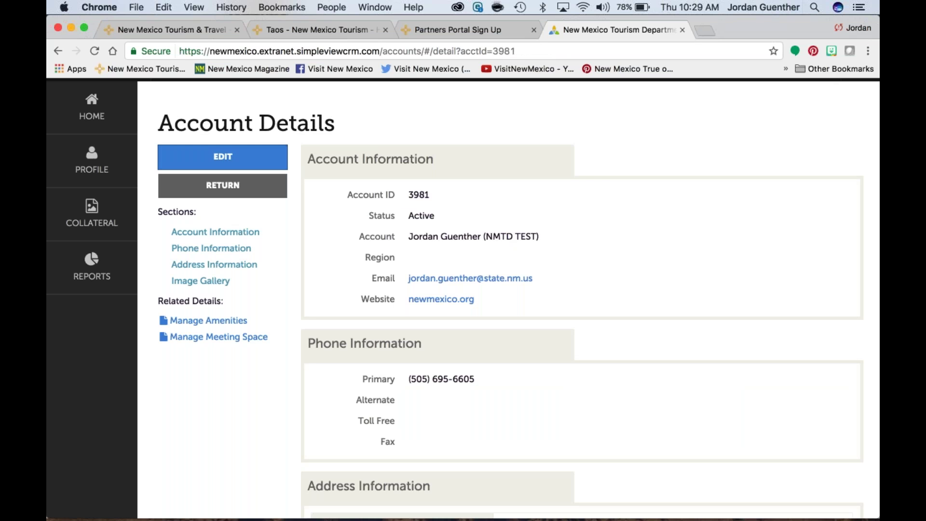
scroll(463, 298, "down", 3)
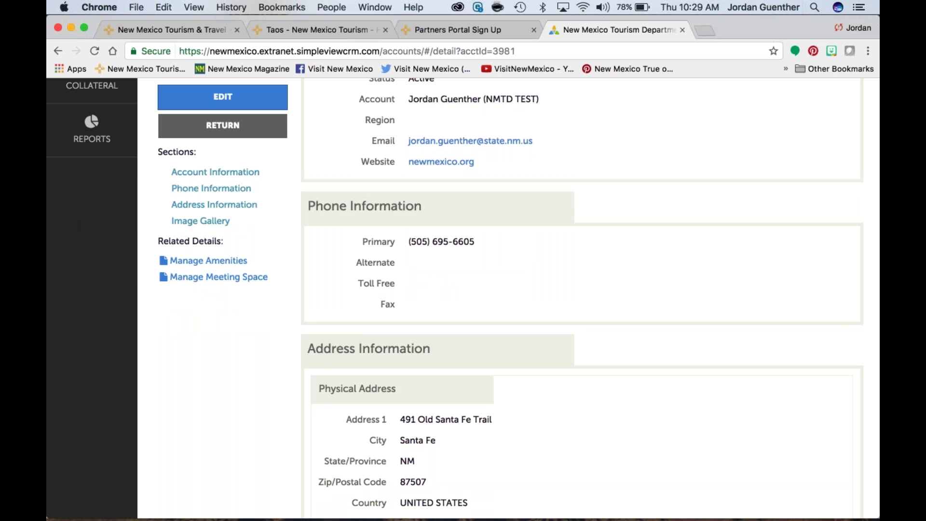
scroll(463, 298, "down", 2)
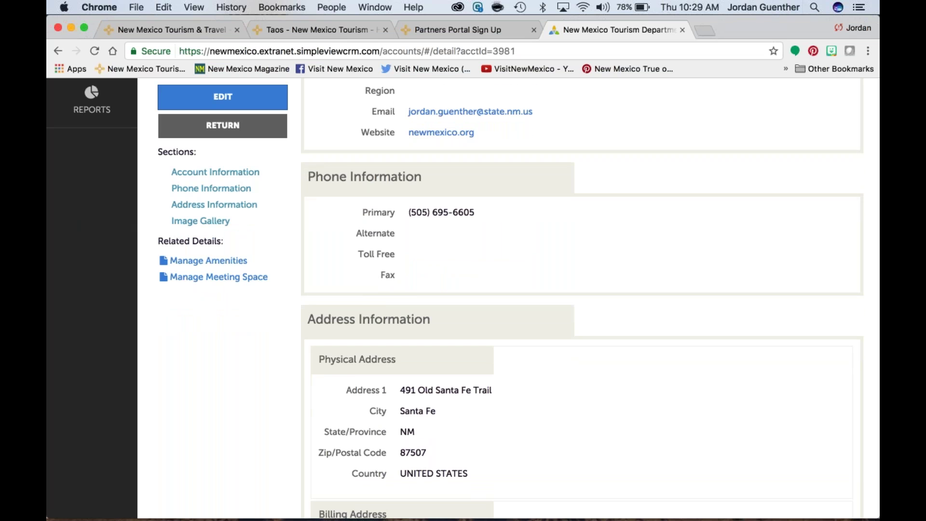
scroll(463, 298, "up", 5)
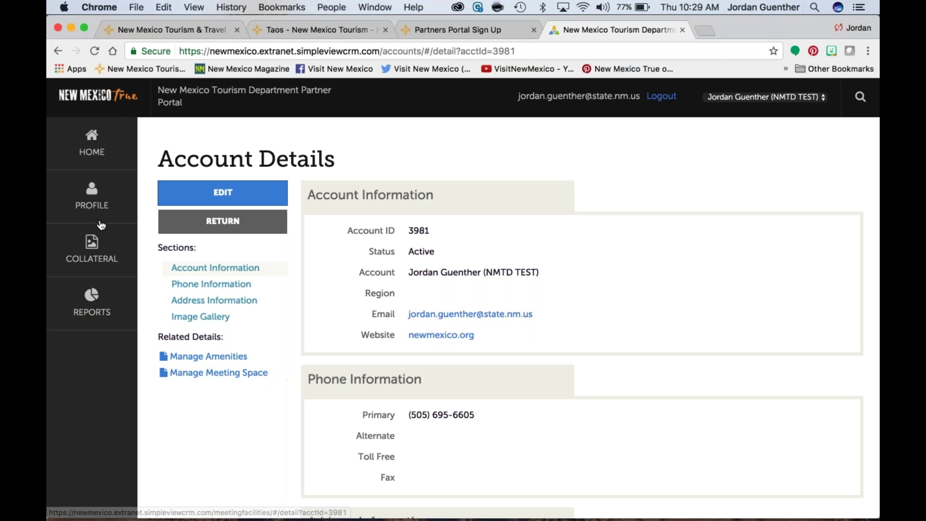
Step: Go to Contacts under PROFILE and mark the account's contact as the Primary contact type
left_click(88, 200)
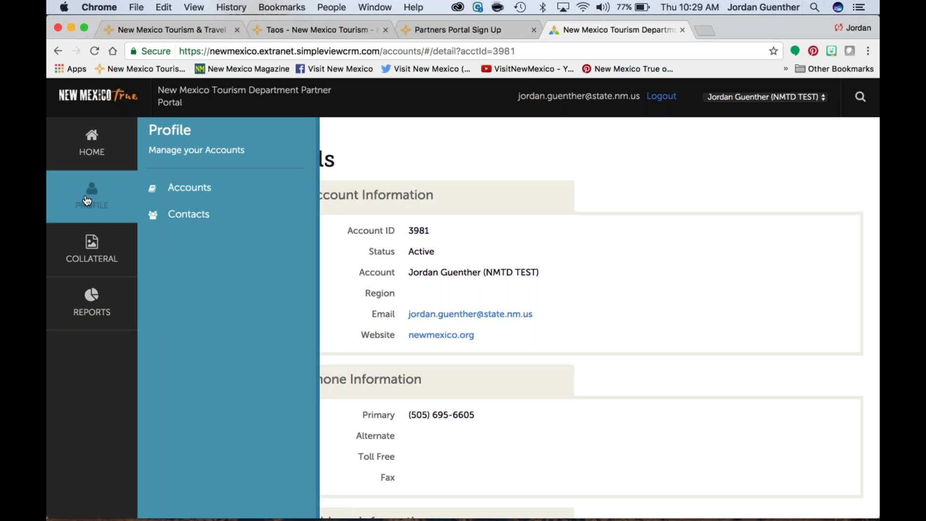
left_click(188, 214)
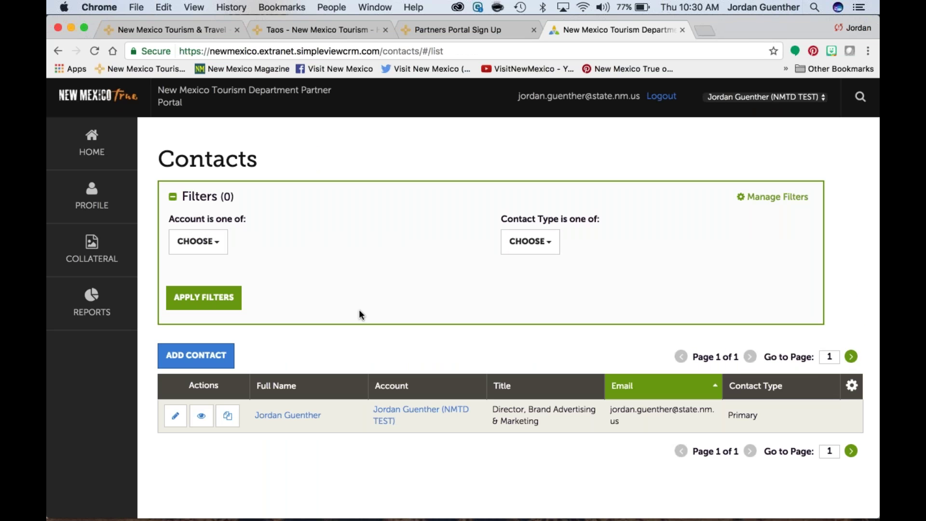
scroll(359, 311, "down", 1)
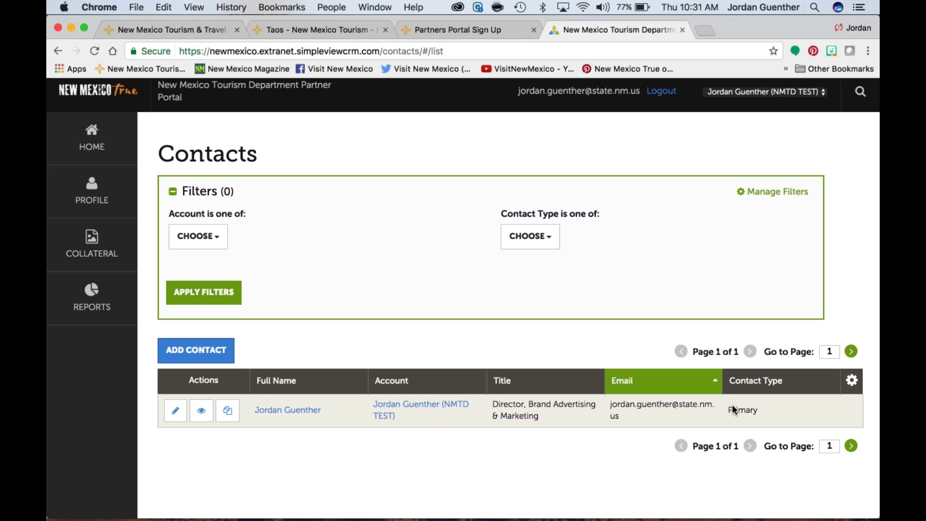
left_click_drag(728, 410, 768, 409)
left_click(188, 348)
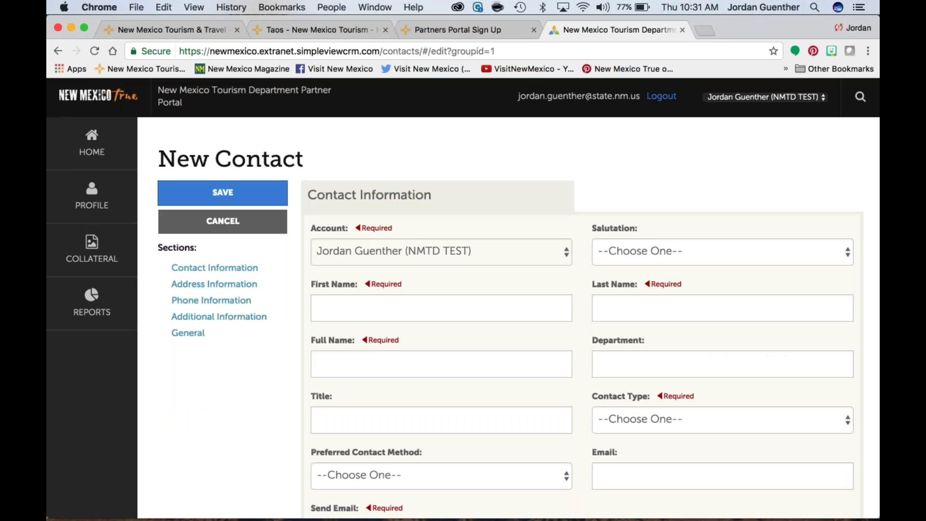
scroll(463, 299, "down", 5)
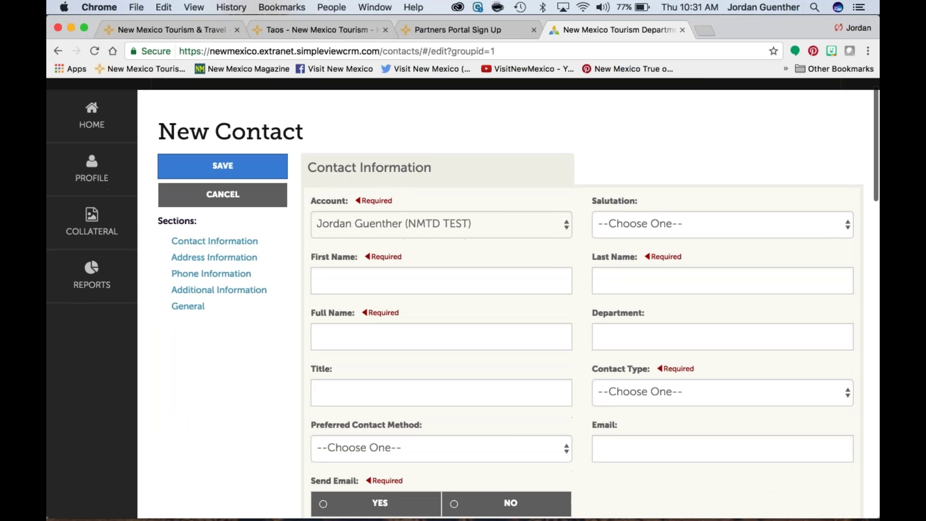
scroll(222, 202, "up", 5)
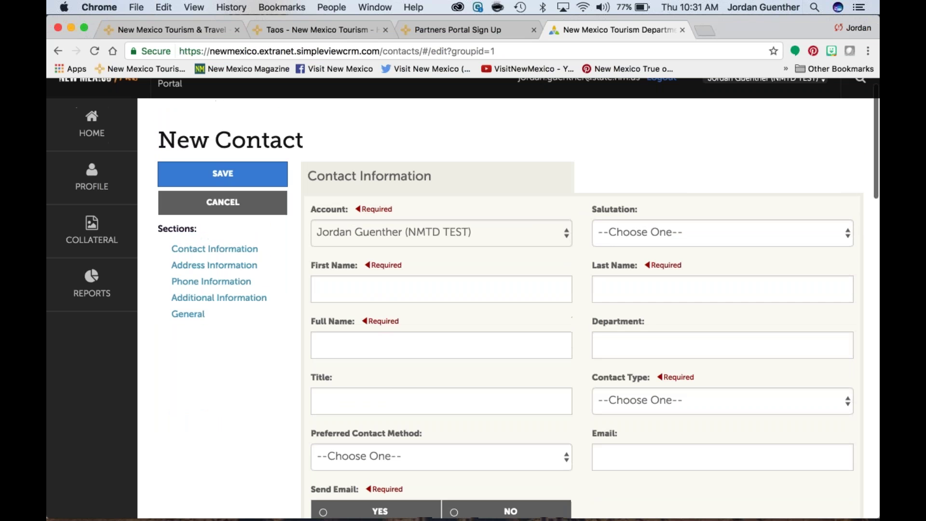
left_click(221, 202)
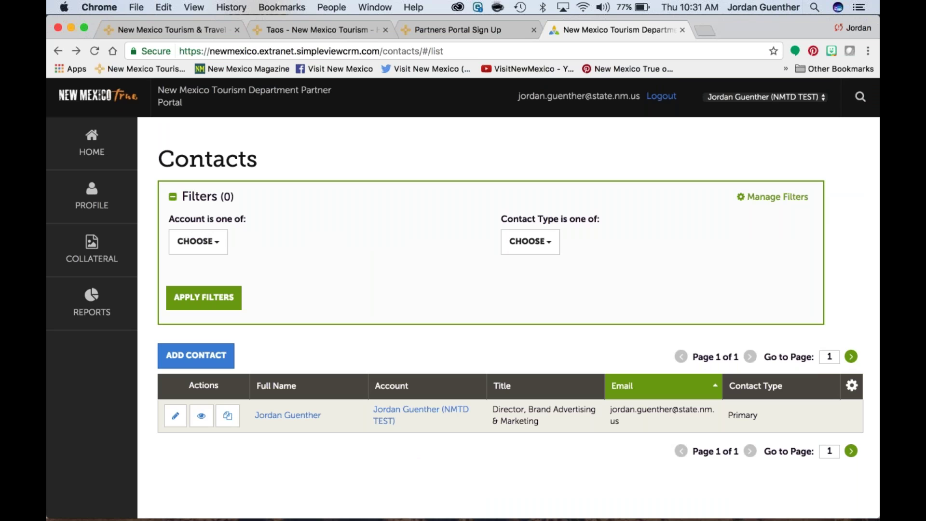
Step: Open Listings under COLLATERAL to show the Fine Art gallery listing, ID 3533
left_click(99, 248)
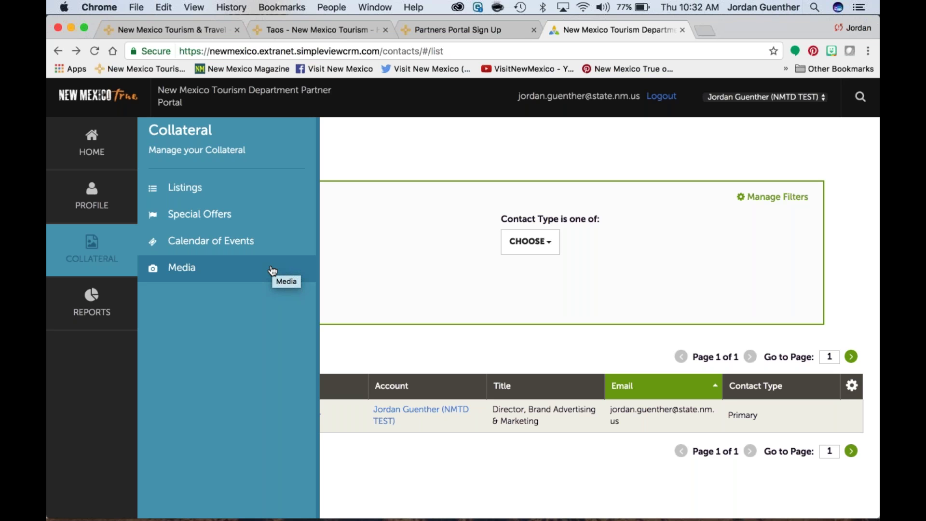
left_click(273, 271)
left_click(207, 188)
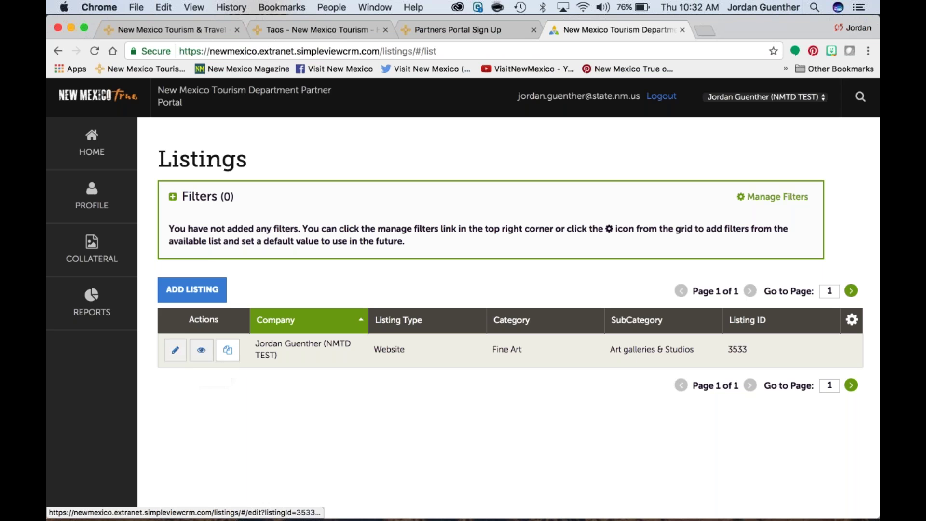
Step: Open listing 3533 for editing and browse its social media and listing information sections
left_click(175, 350)
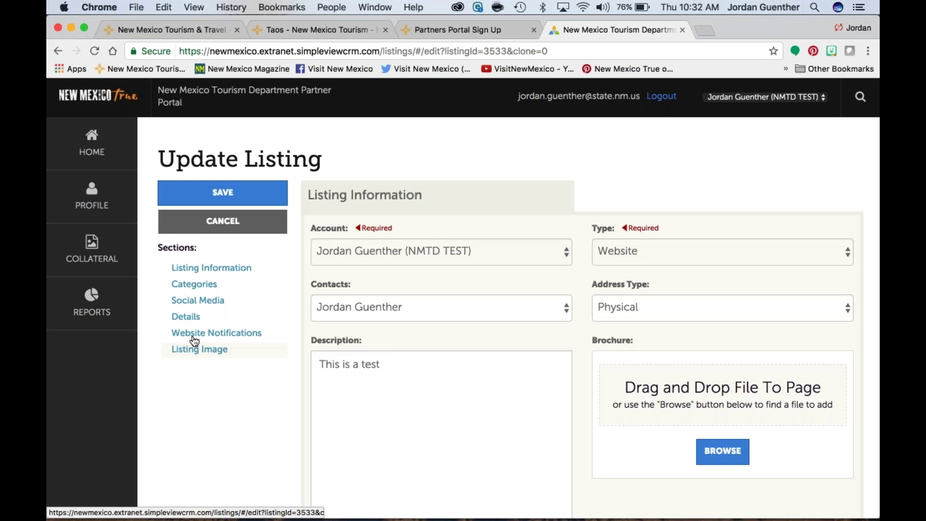
scroll(551, 277, "down", 1)
scroll(803, 274, "down", 3)
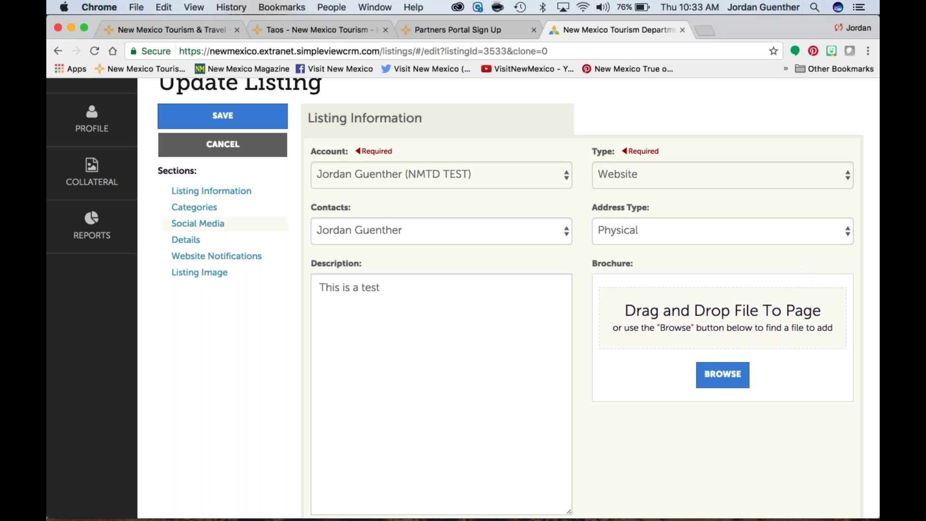
left_click(198, 223)
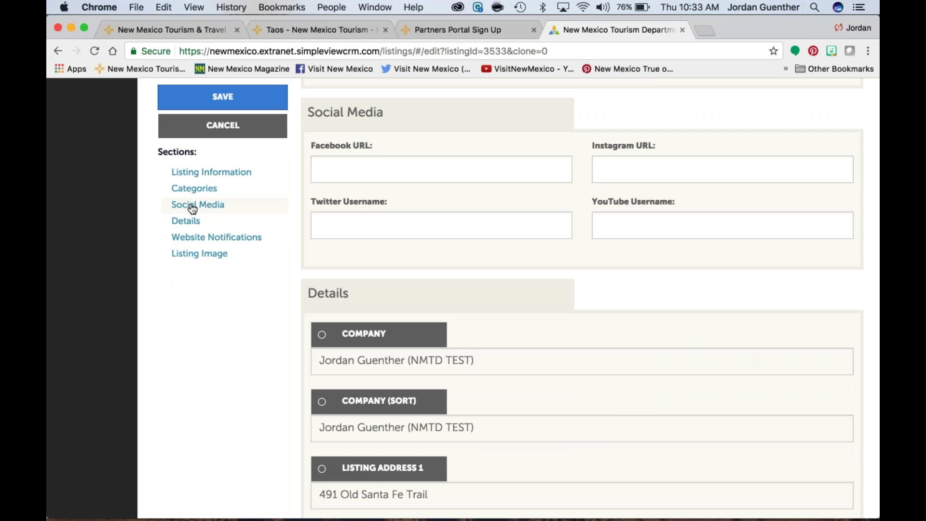
left_click(195, 174)
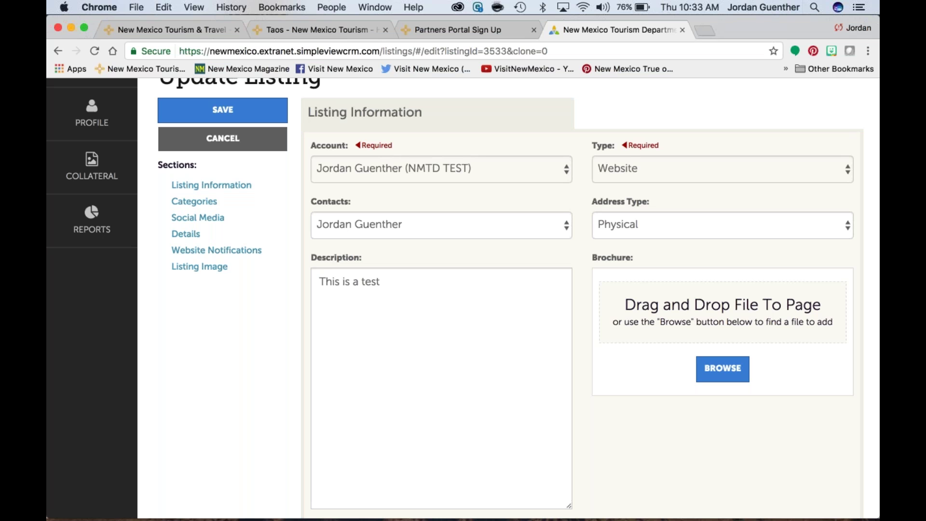
Step: Mute the sound and erase the old 'This is a test' Description text
key("XF86AudioMute")
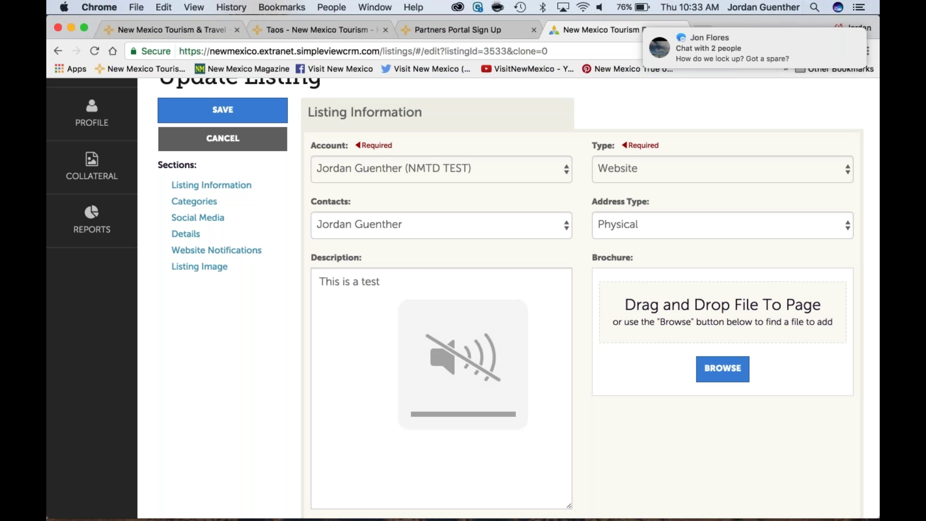
mouse_move(729, 56)
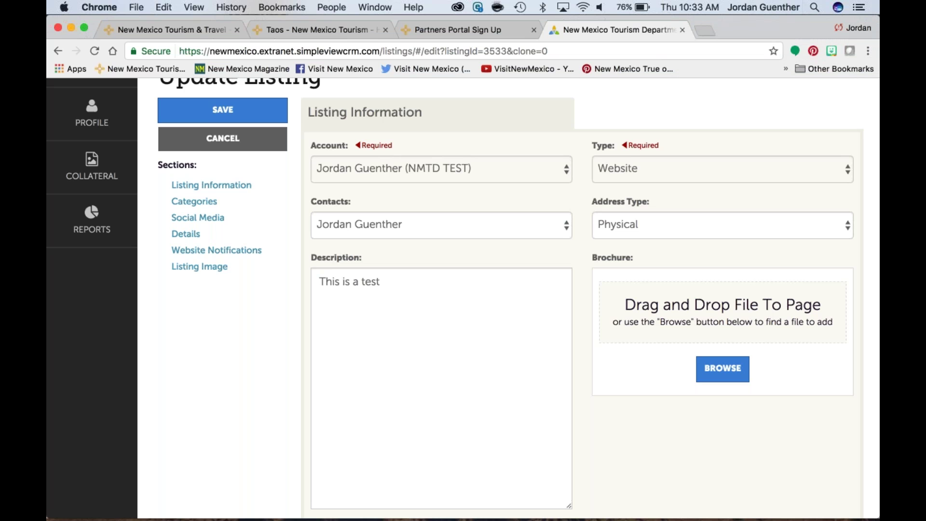
scroll(463, 290, "down", 2)
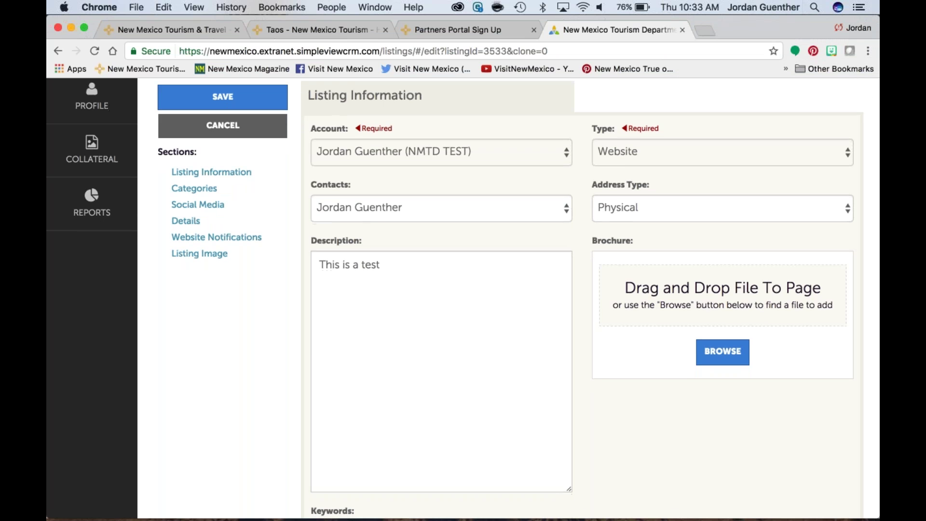
scroll(463, 298, "down", 1)
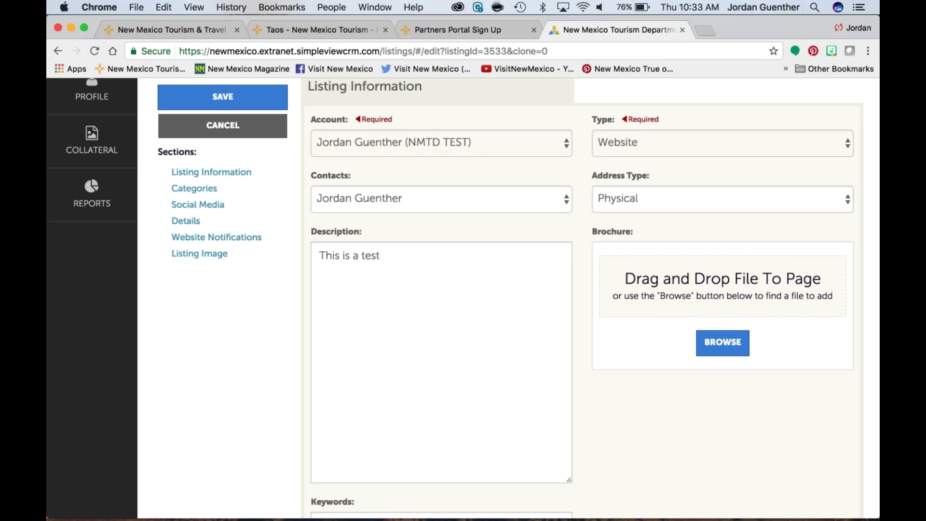
triple_click(380, 257)
type("Thi")
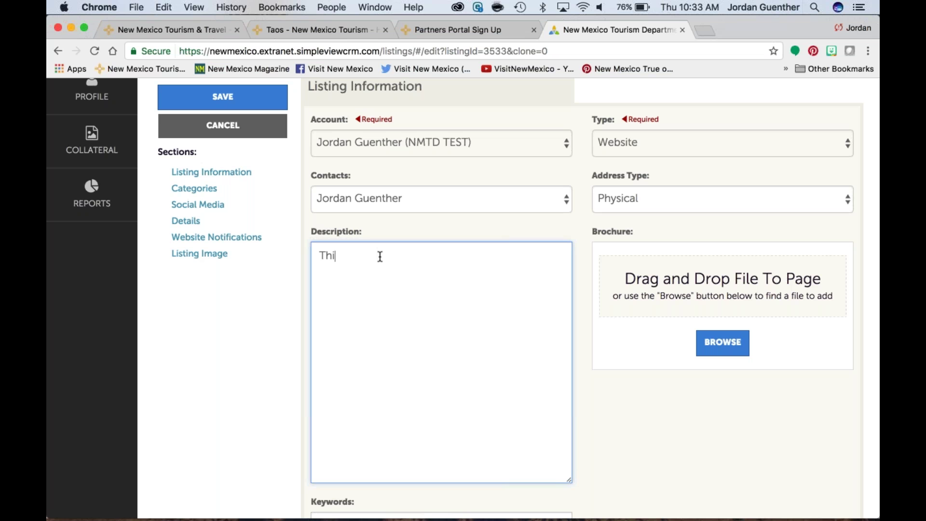
type("s is a test")
key("BackSpace")
key("BackSpace")
key("BackSpace")
key("BackSpace")
key("BackSpace")
key("BackSpace")
key("BackSpace")
key("BackSpace")
key("BackSpace")
key("BackSpace")
key("BackSpace")
key("BackSpace")
key("BackSpace")
key("BackSpace")
Step: Copy the first paragraph of the Lorem ipsum Word document into the listing's Description box
key("ctrl+Up")
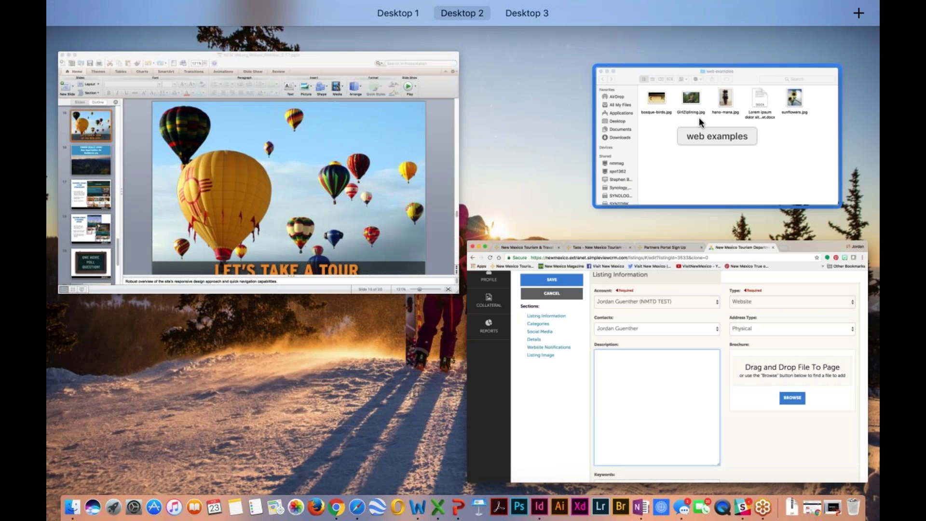
left_click(699, 117)
double_click(721, 66)
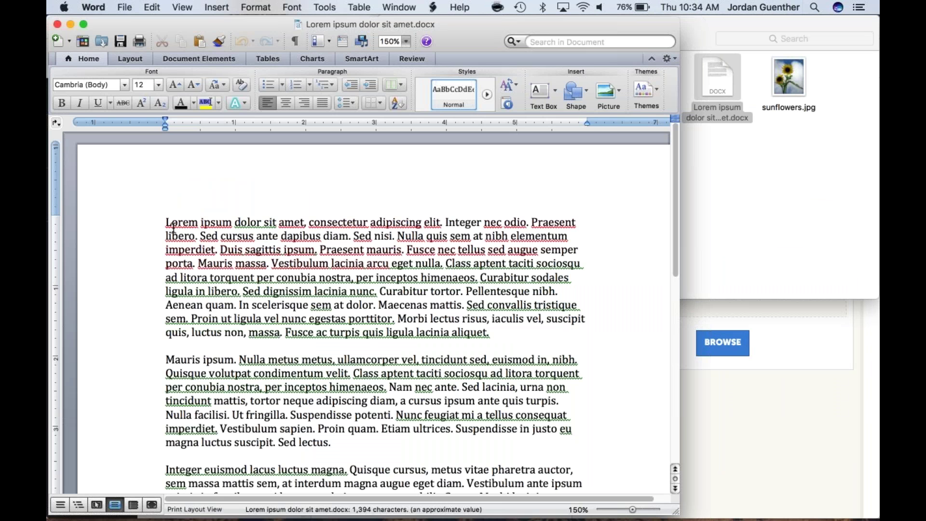
left_click_drag(166, 219, 506, 336)
key("super+c")
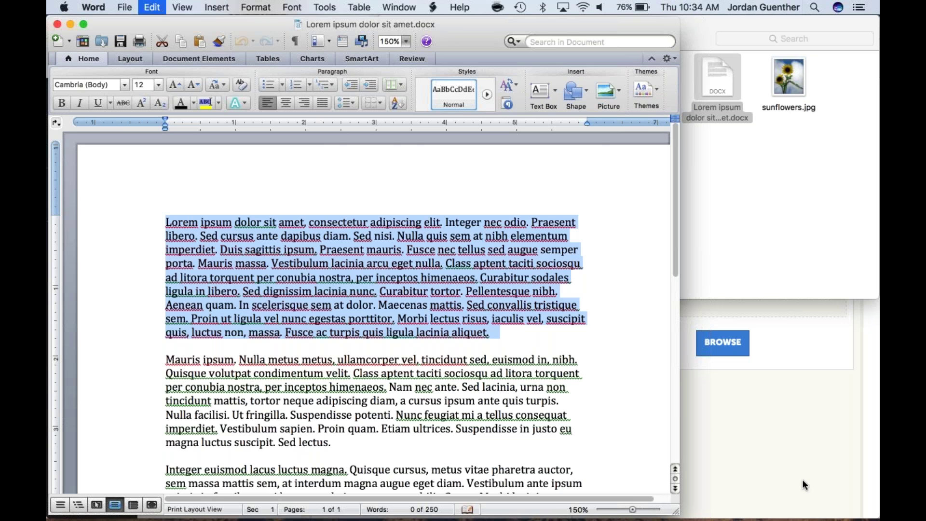
key("super+Tab")
left_click(448, 269)
key("super+v")
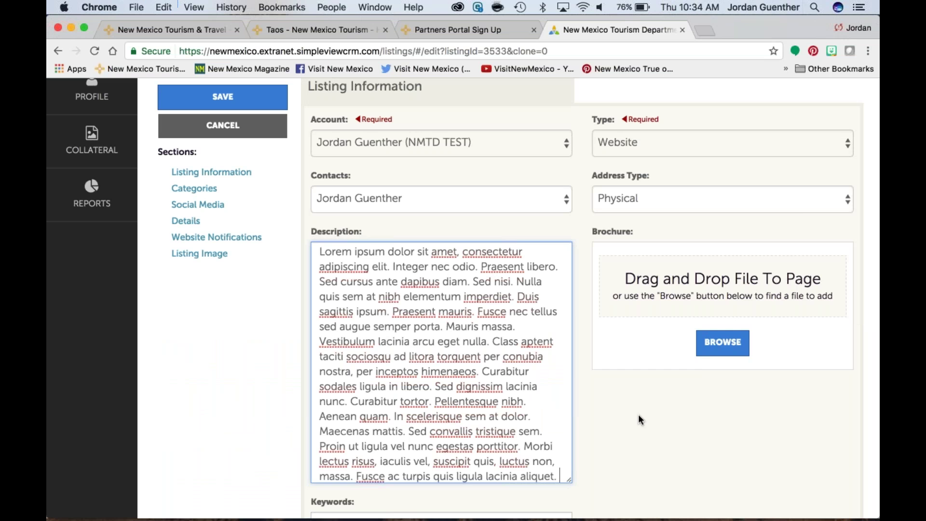
Step: Resize the Description textarea so the whole Lorem ipsum paragraph fits, then scroll further down
scroll(638, 418, "down", 3)
scroll(571, 409, "down", 1)
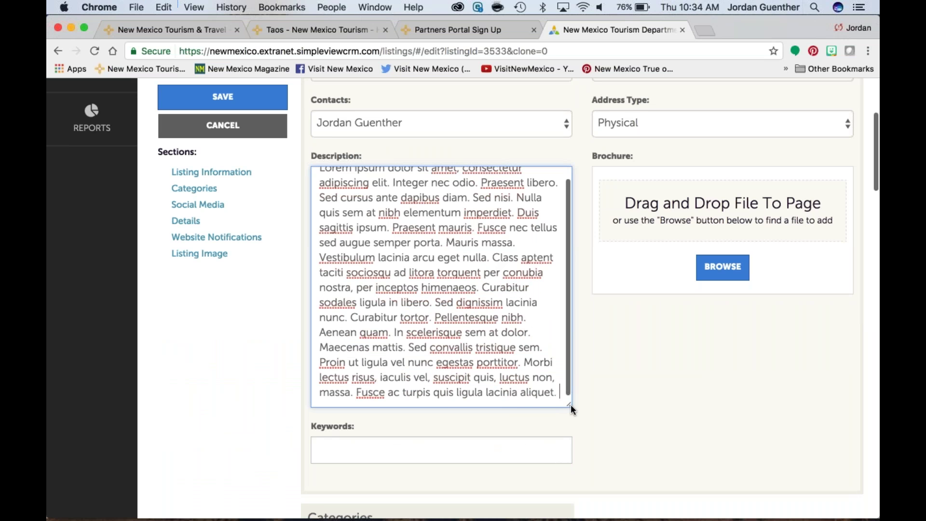
left_click_drag(570, 407, 642, 470)
left_click_drag(591, 453, 574, 444)
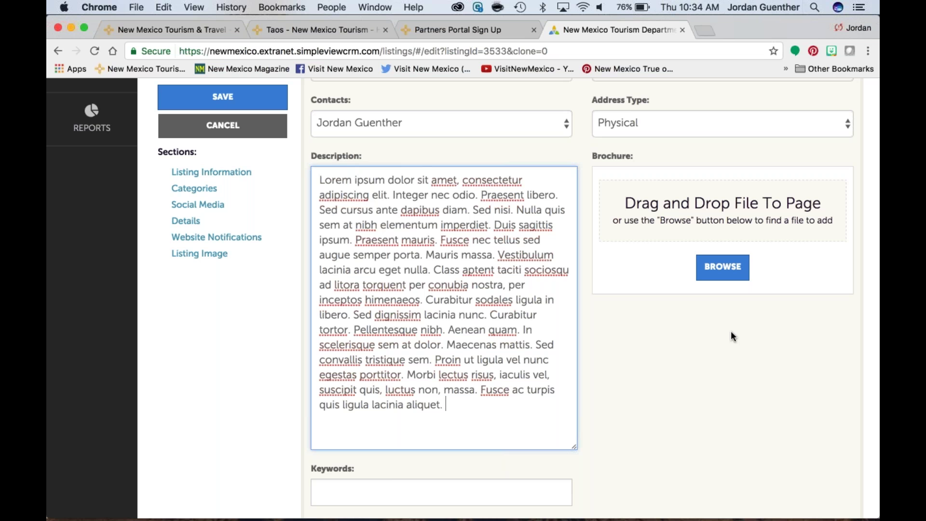
scroll(732, 336, "down", 2)
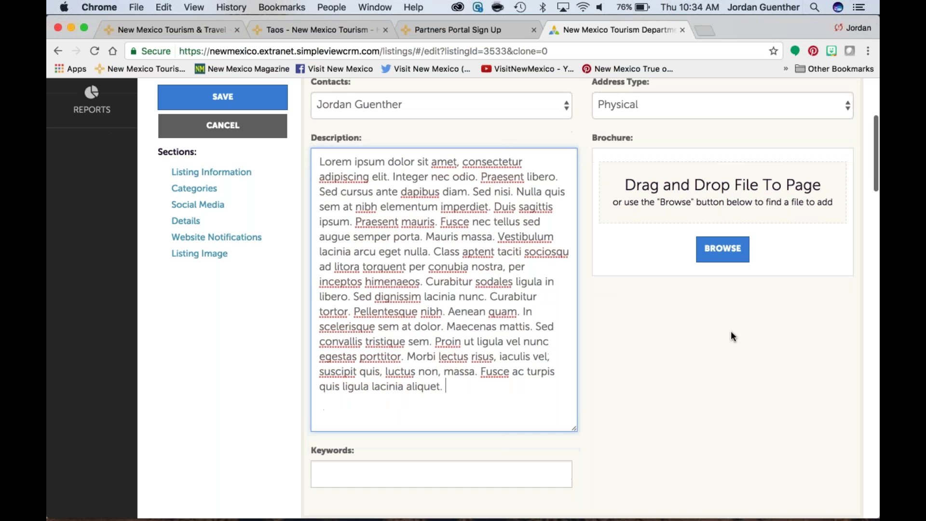
scroll(731, 332, "down", 1)
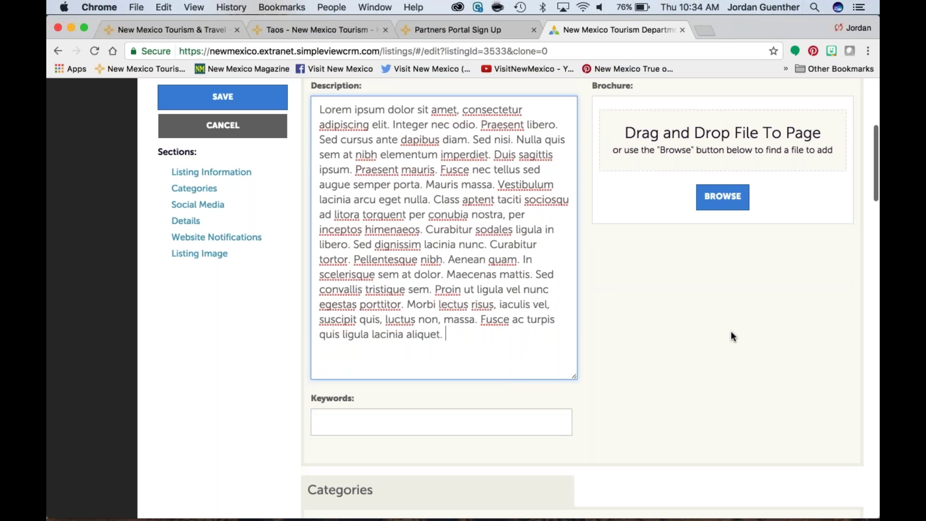
scroll(731, 333, "down", 1)
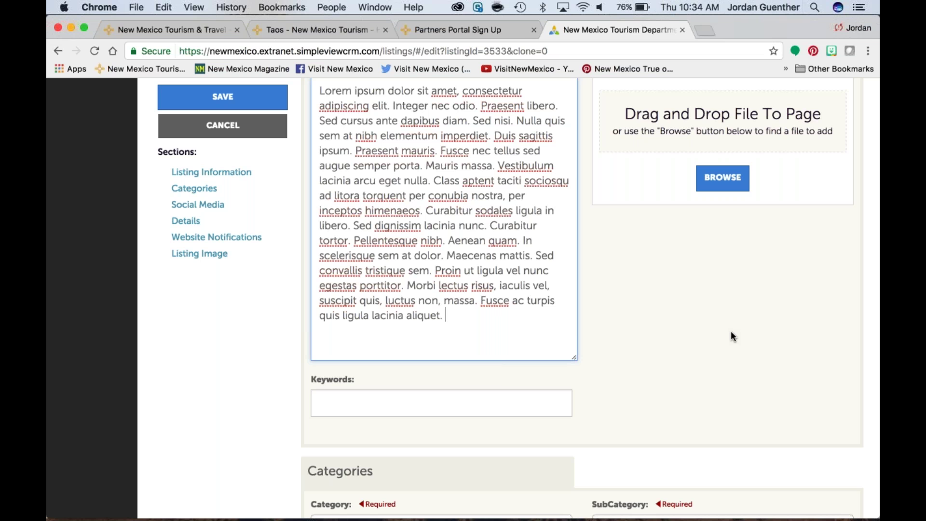
scroll(731, 336, "down", 1)
scroll(731, 336, "down", 5)
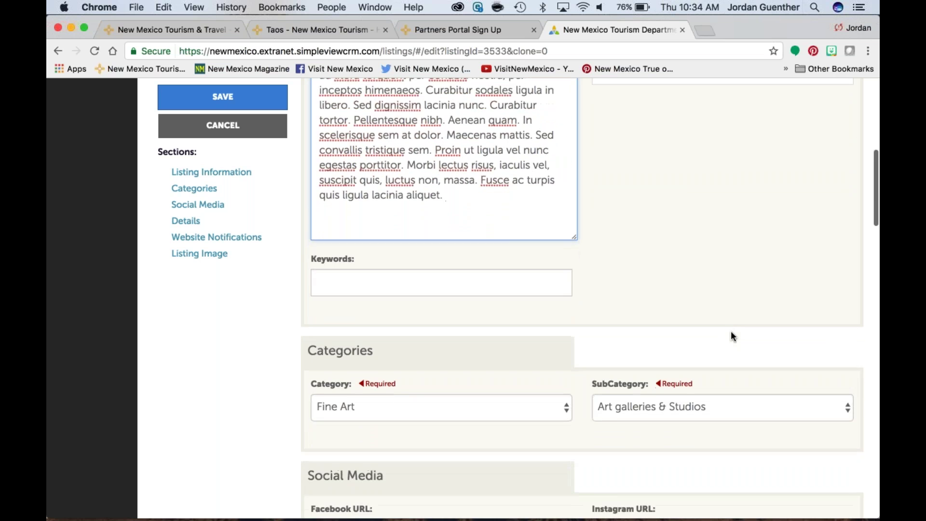
scroll(733, 336, "down", 2)
Step: Enter the keywords 'Art Gallery, Pet Friendly, Free WiFi, FREE Breakfast' for the listing
left_click(320, 250)
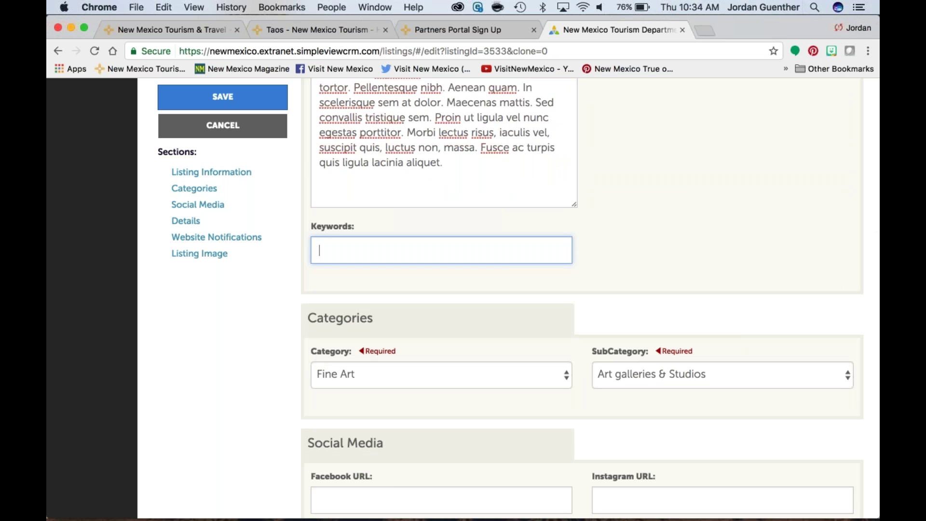
type("Art Gallery, Pet Frie")
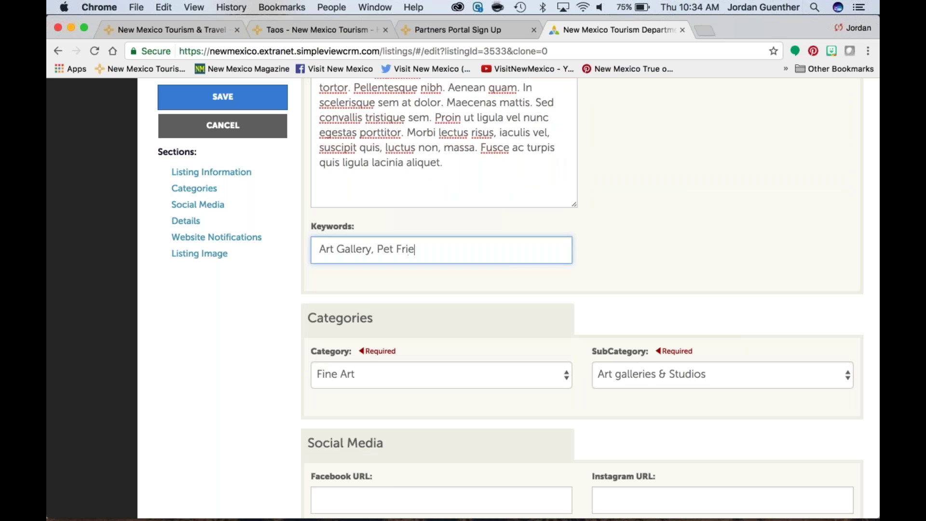
type("ndly, Free WiFi, FREE Breakfast")
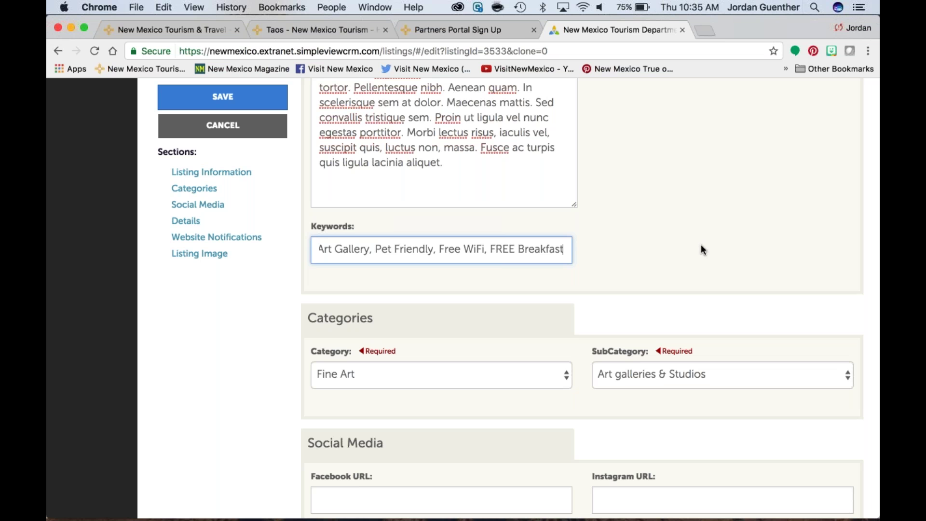
scroll(702, 247, "down", 4)
scroll(701, 248, "down", 6)
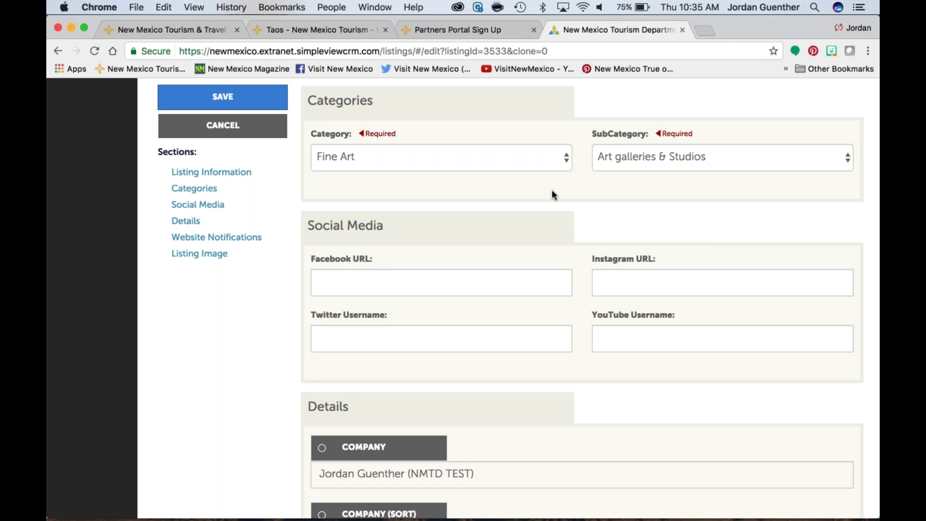
Step: Try the Stay Here and Restaurants categories, viewing their subcategories without picking one
left_click(569, 164)
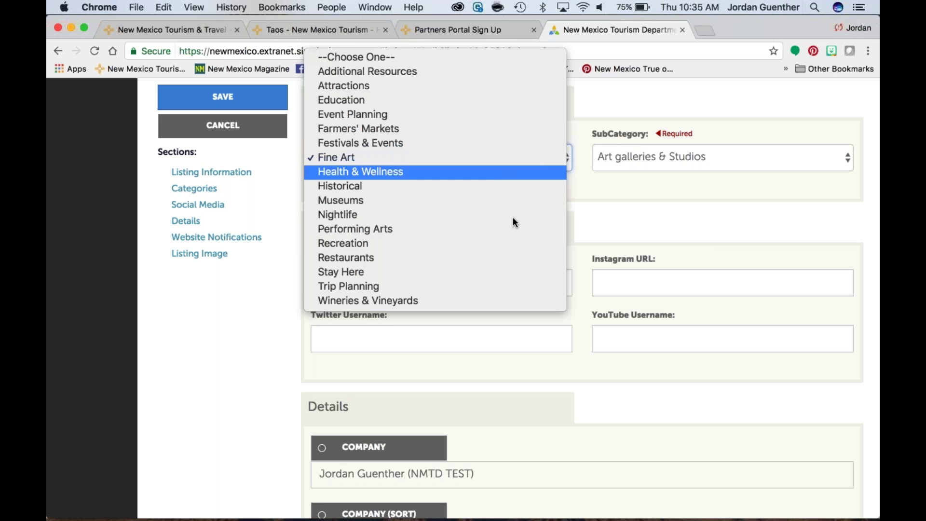
left_click(437, 275)
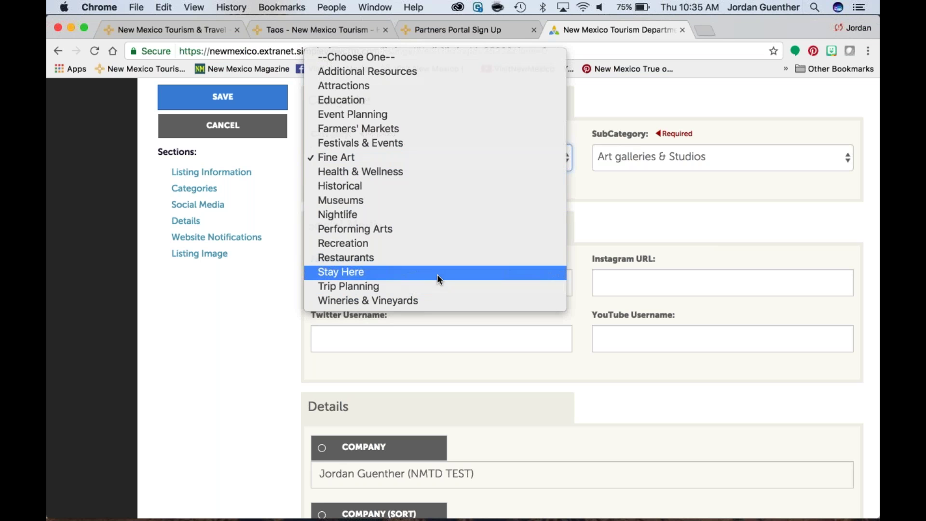
left_click(848, 159)
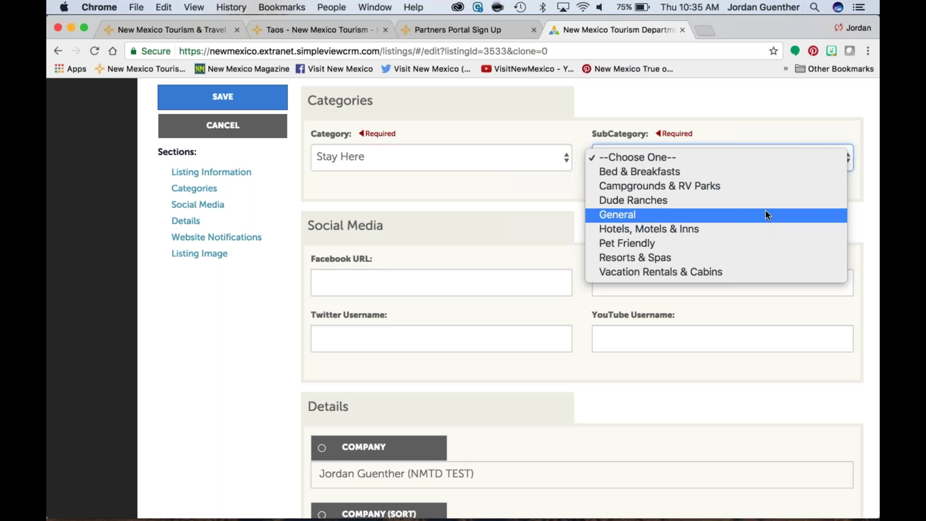
left_click(567, 191)
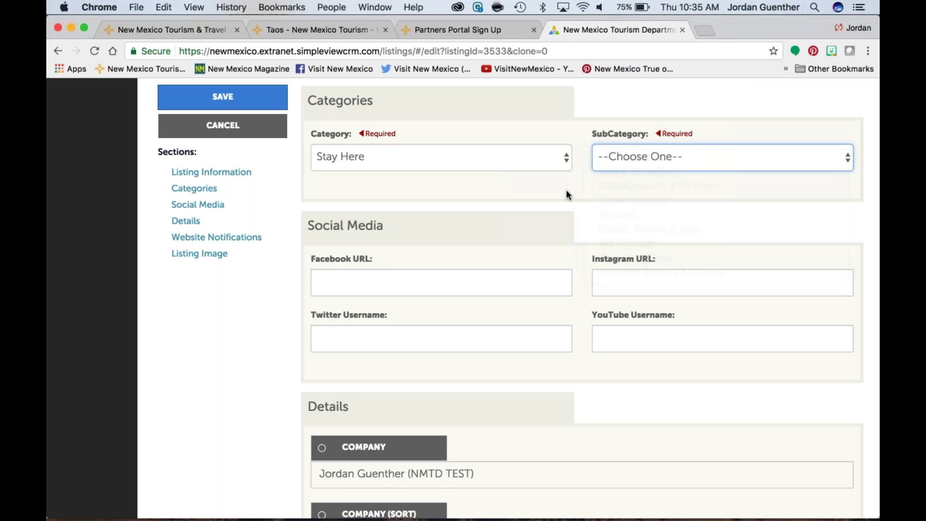
left_click(566, 163)
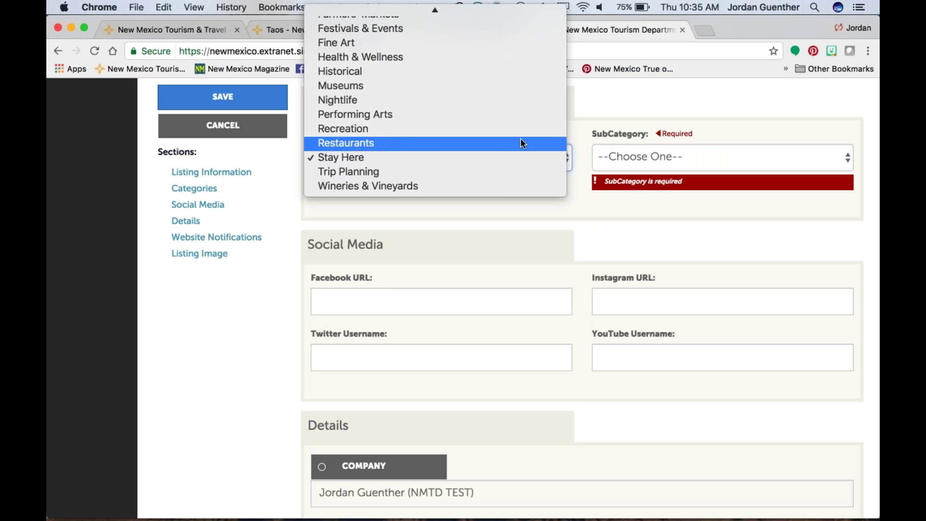
left_click(522, 142)
left_click(824, 157)
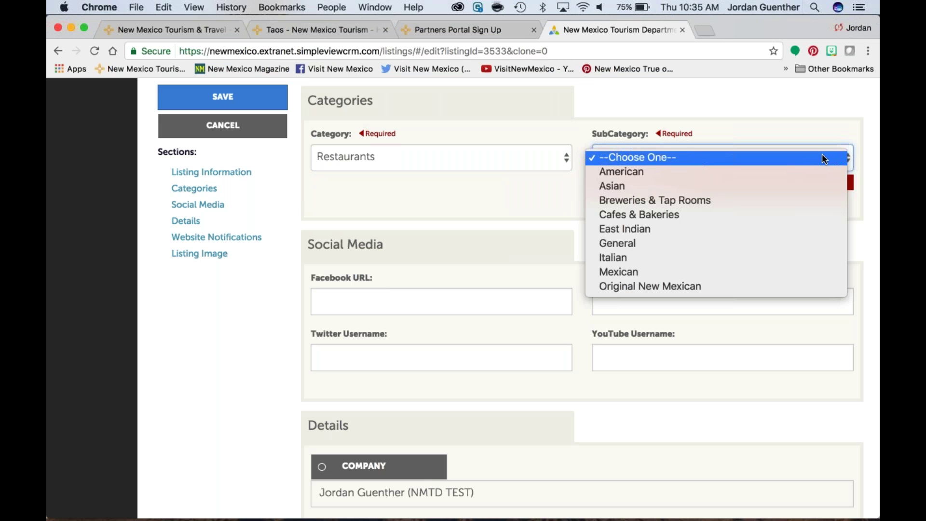
left_click(523, 194)
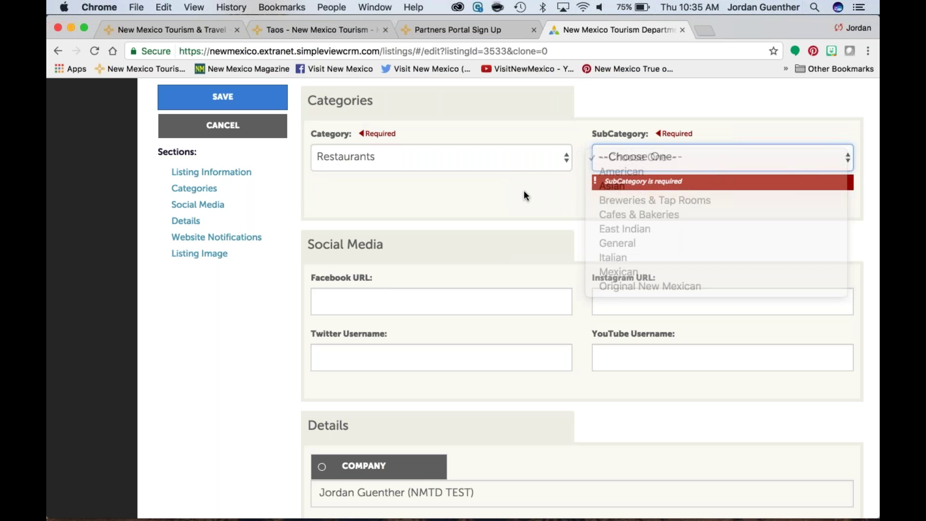
Step: Set the category to Attractions and leave the subcategory unchosen
left_click(566, 158)
scroll(518, 144, "up", 4)
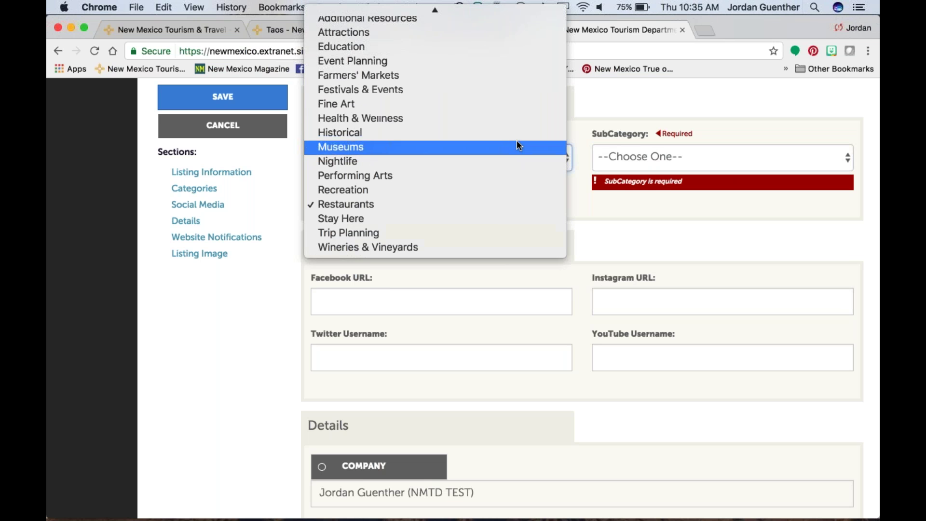
left_click(480, 42)
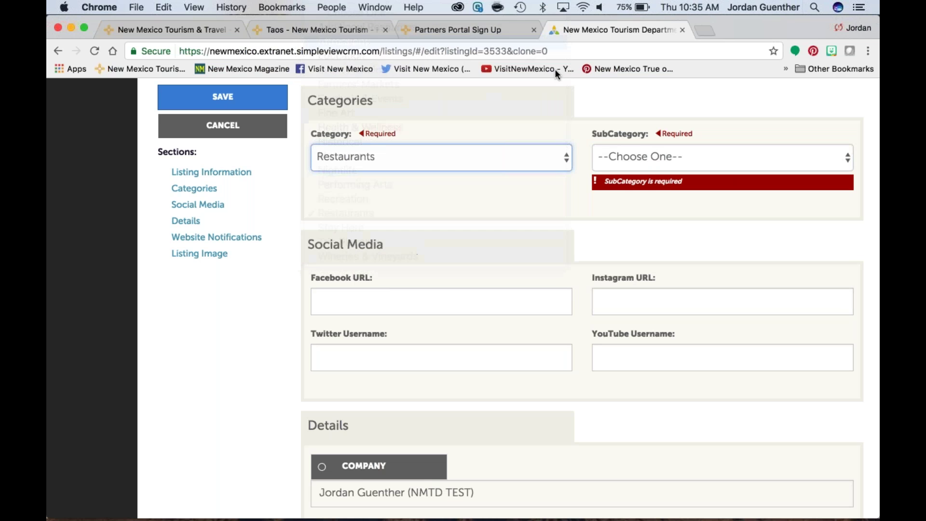
left_click(692, 161)
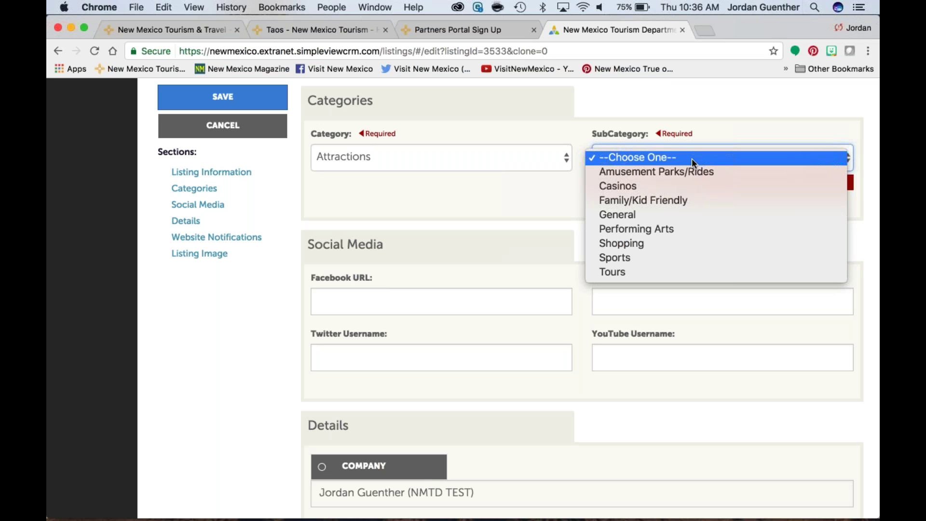
left_click(554, 197)
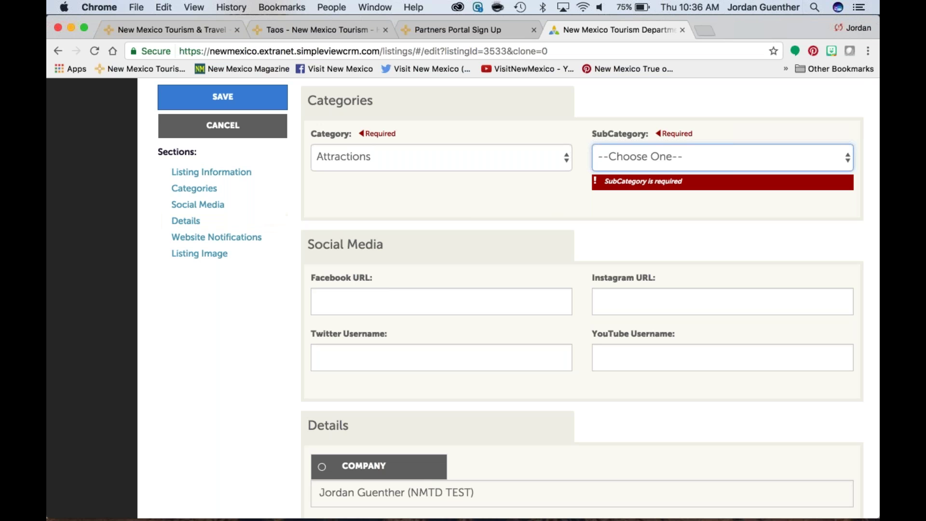
Step: Scroll to Details and select the Listing Address 1 radio for editing
scroll(582, 299, "down", 3)
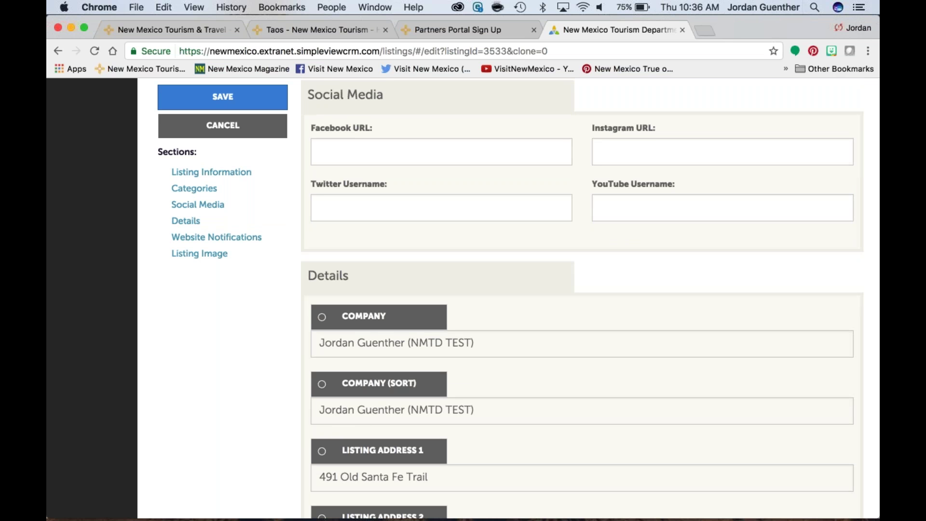
scroll(582, 300, "down", 1)
scroll(389, 233, "down", 3)
scroll(389, 234, "down", 2)
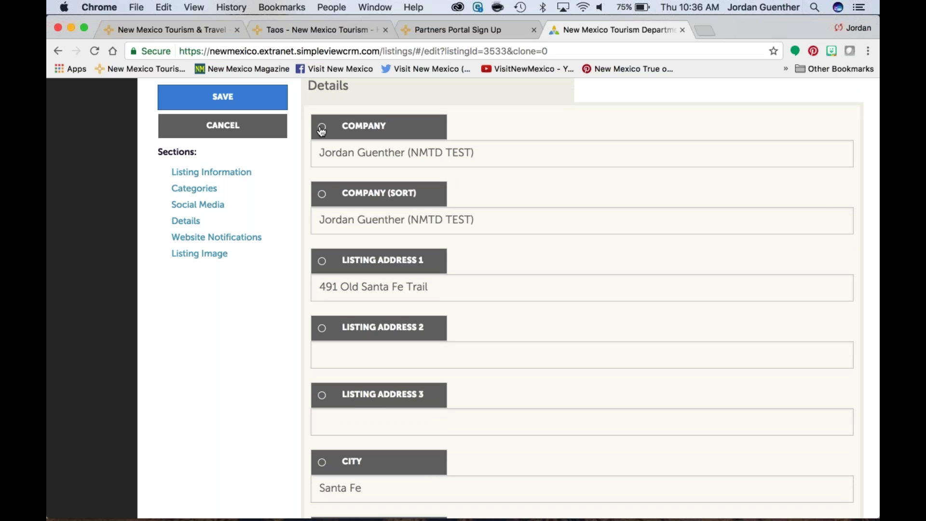
scroll(456, 147, "down", 4)
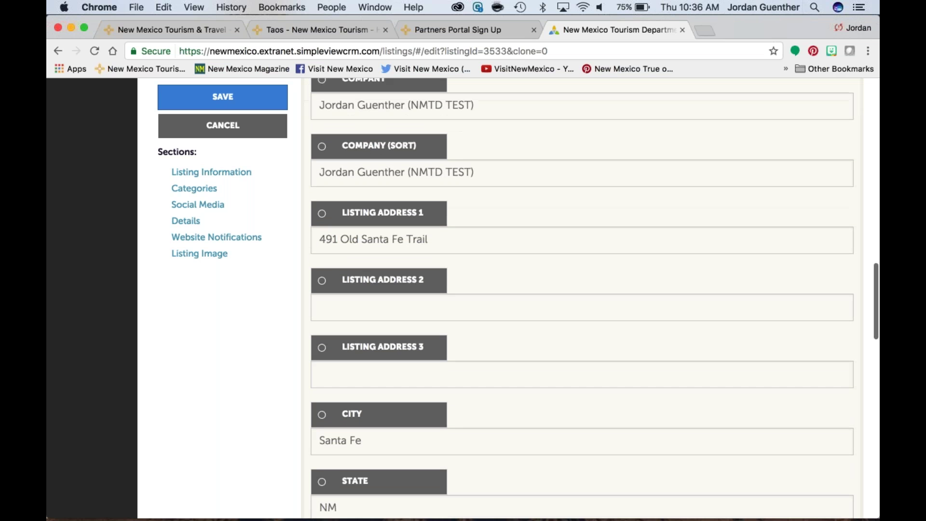
scroll(457, 154, "down", 4)
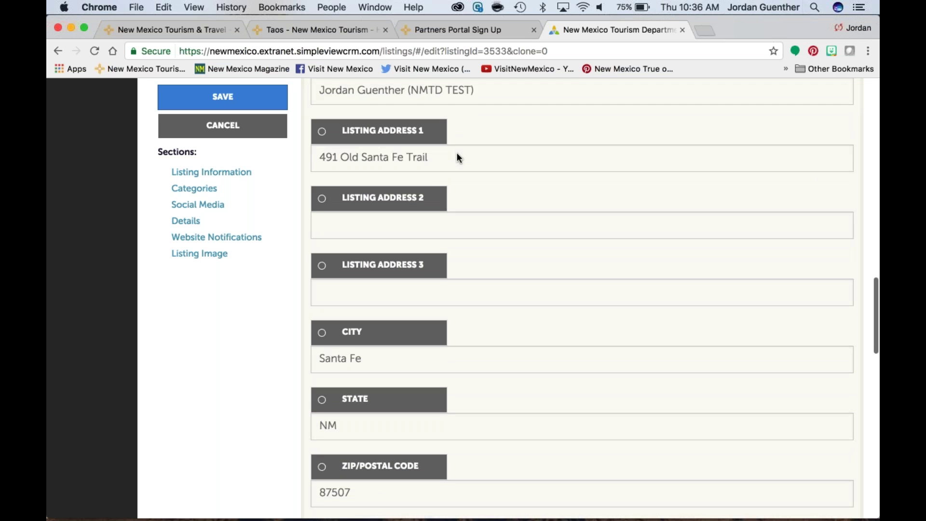
scroll(456, 158, "down", 5)
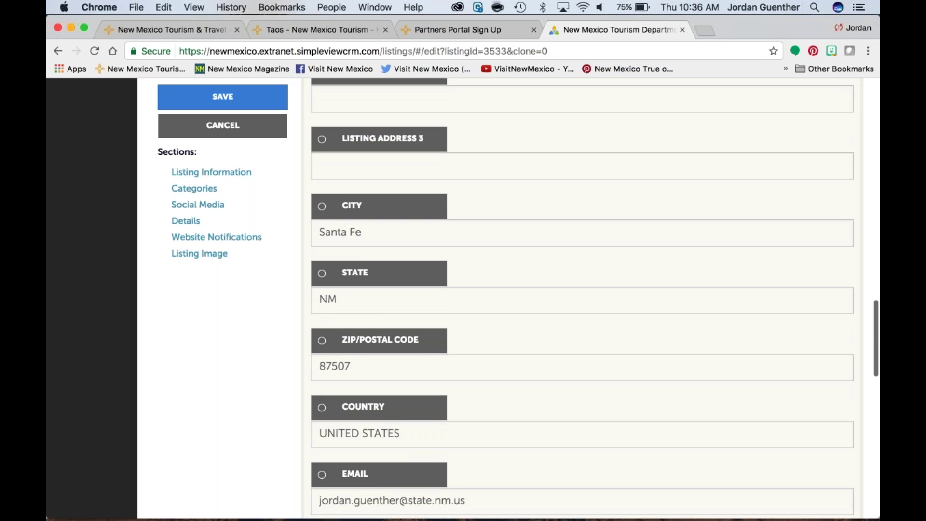
scroll(458, 159, "down", 8)
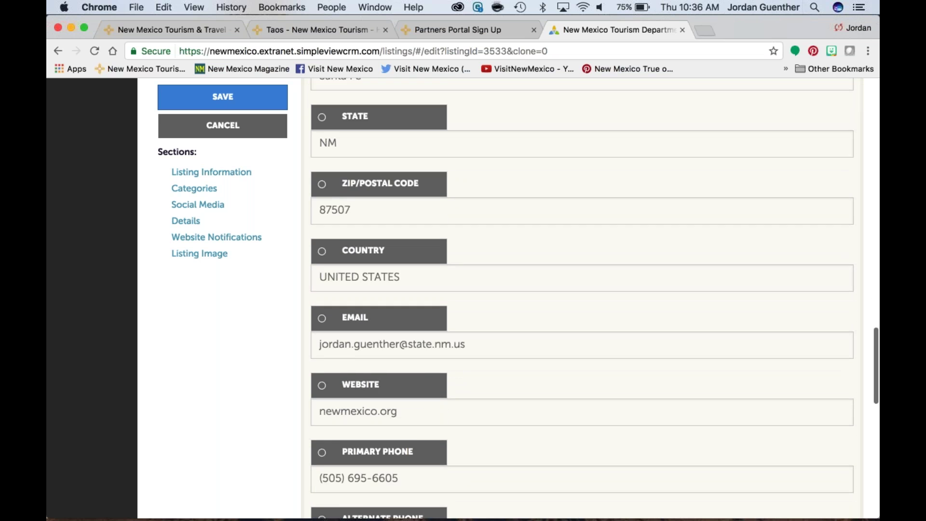
scroll(372, 195, "down", 2)
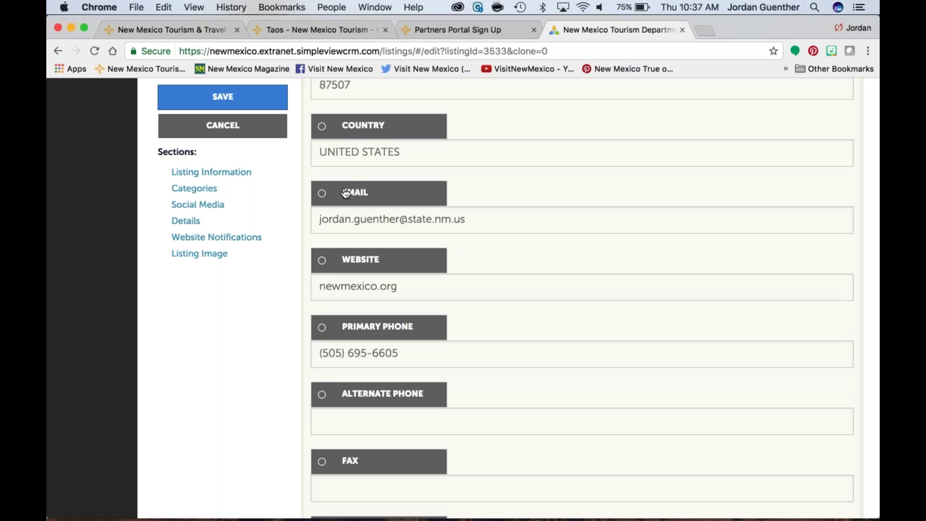
scroll(346, 193, "up", 12)
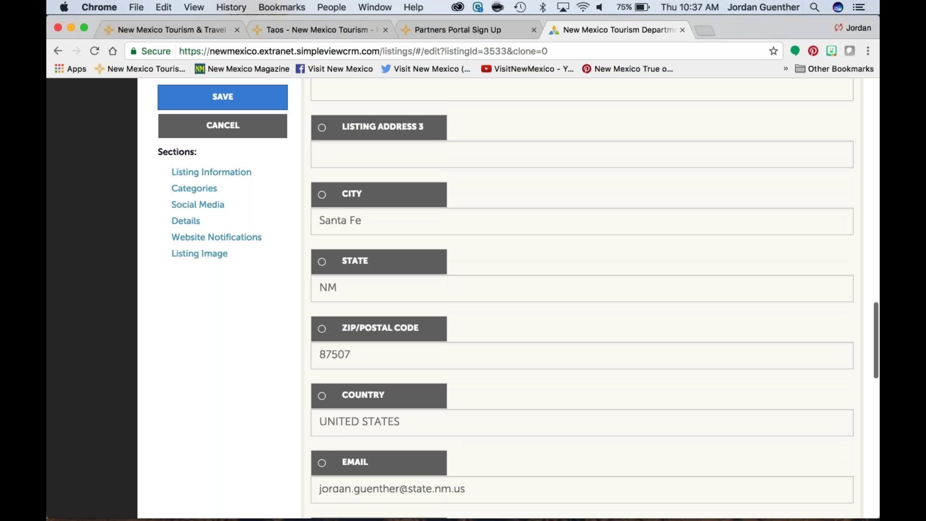
scroll(346, 193, "up", 11)
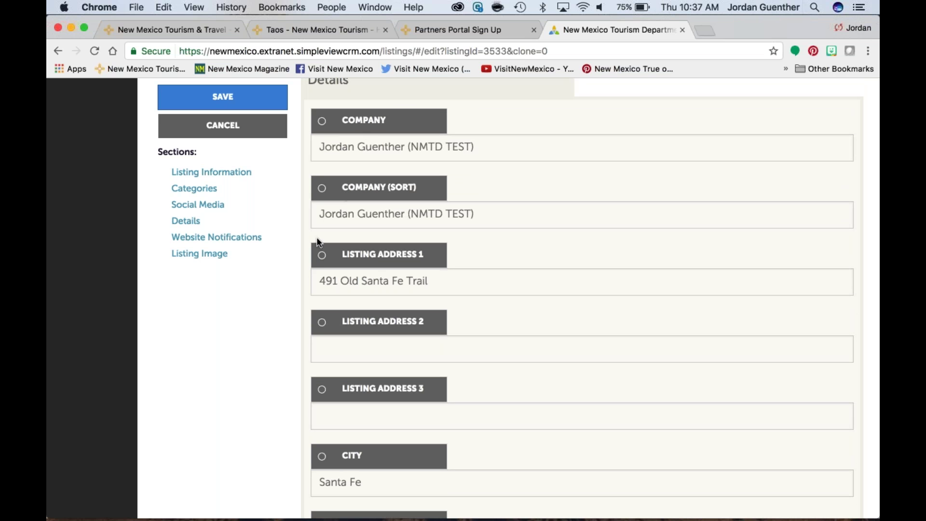
left_click(322, 256)
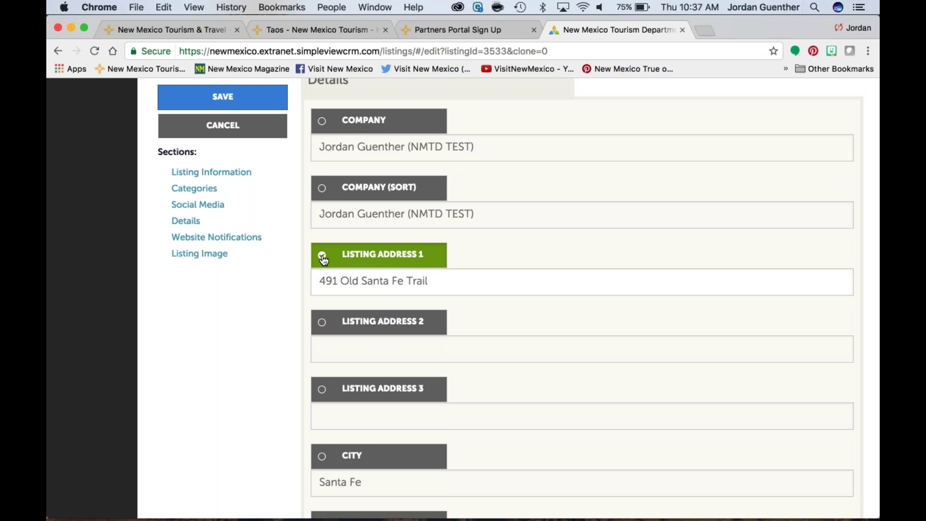
left_click(438, 283)
key("BackSpace")
key("BackSpace")
key("BackSpace")
key("BackSpace")
key("BackSpace")
key("BackSpace")
key("BackSpace")
key("BackSpace")
key("BackSpace")
key("BackSpace")
key("BackSpace")
key("BackSpace")
type("nta Fe Trail")
left_click(500, 321)
scroll(500, 324, "down", 5)
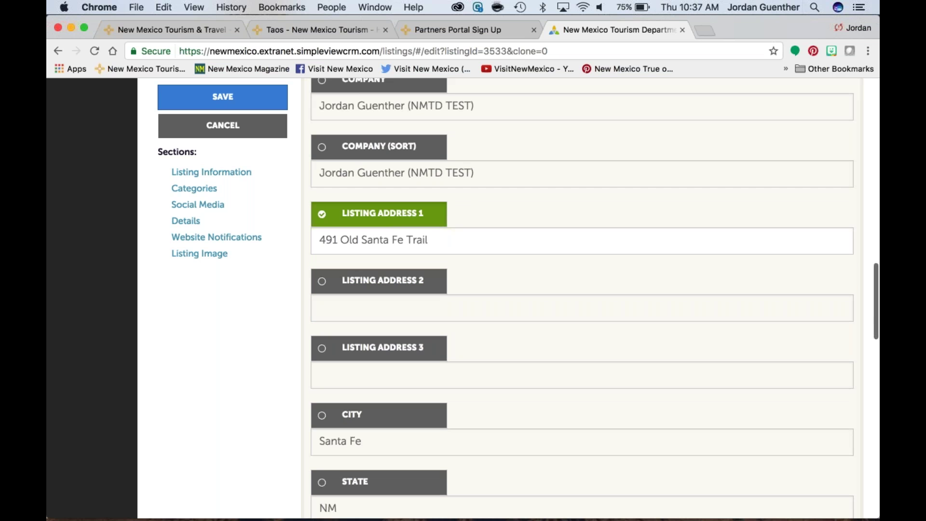
scroll(582, 299, "down", 12)
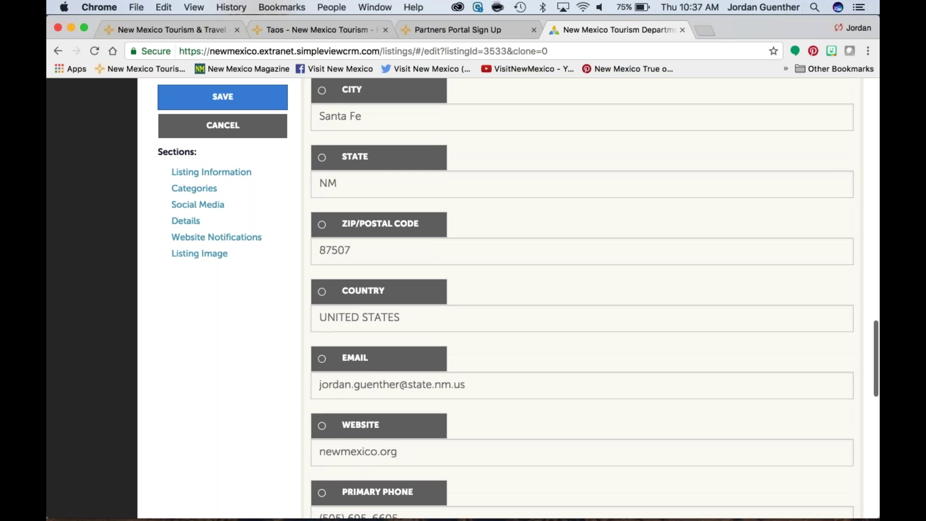
Step: Enter a contact's e-mail address ending in a semicolon in the Email To Notify box
scroll(582, 299, "down", 19)
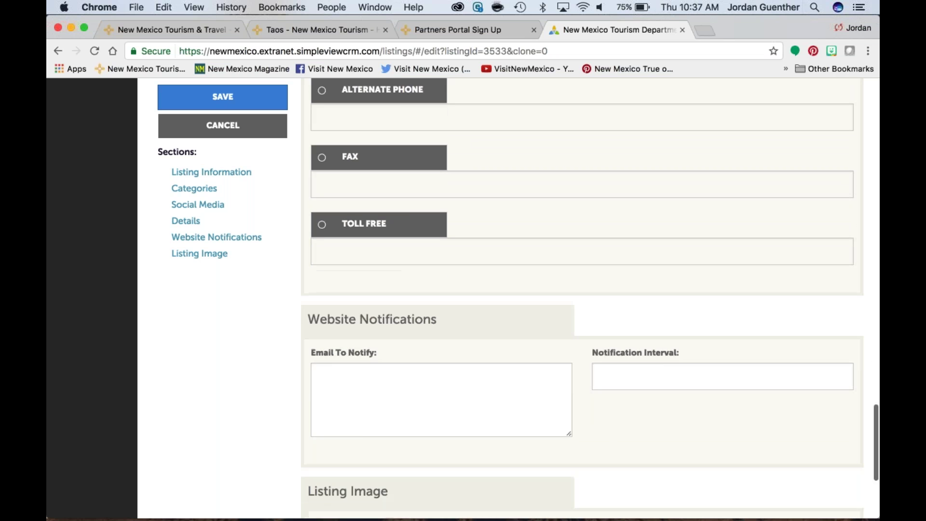
scroll(582, 299, "down", 4)
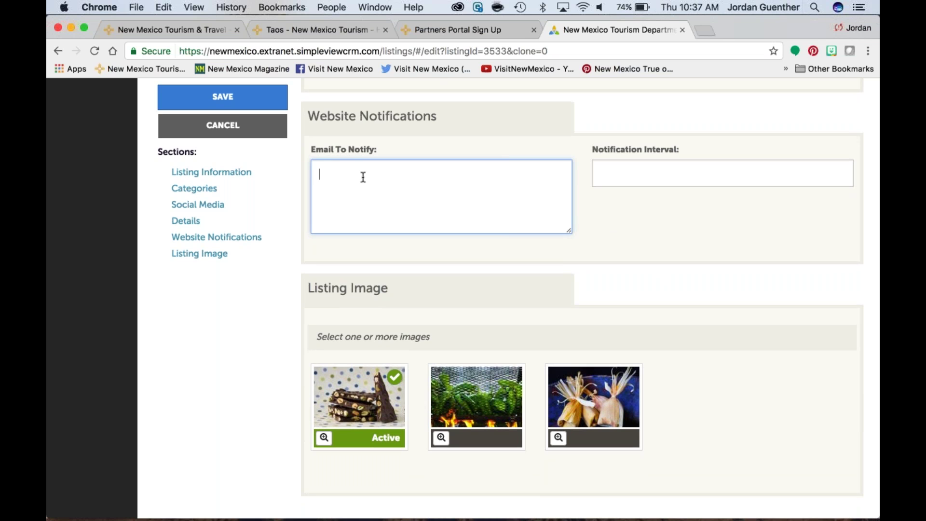
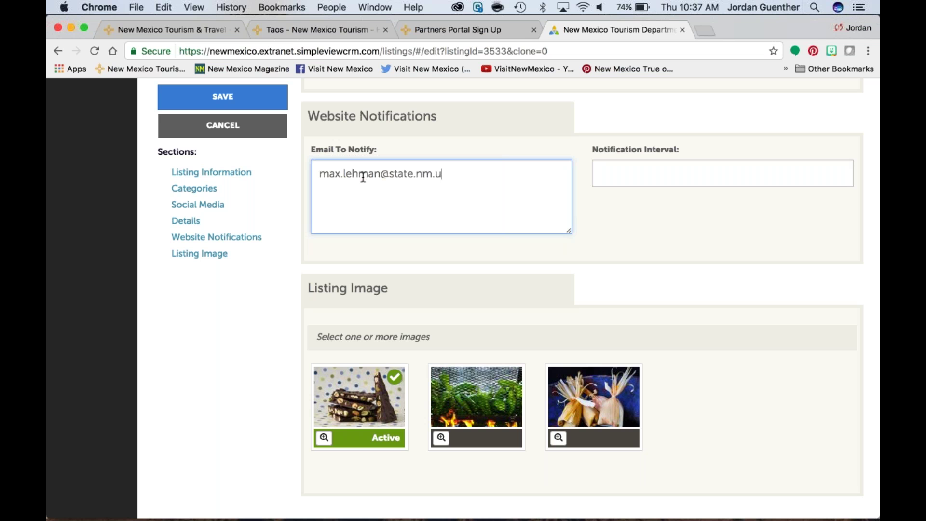
type(";")
scroll(270, 338, "down", 2)
Step: Leave the Green Chile image deselected and mark the Tamales image Active under Listing Image
left_click(486, 403)
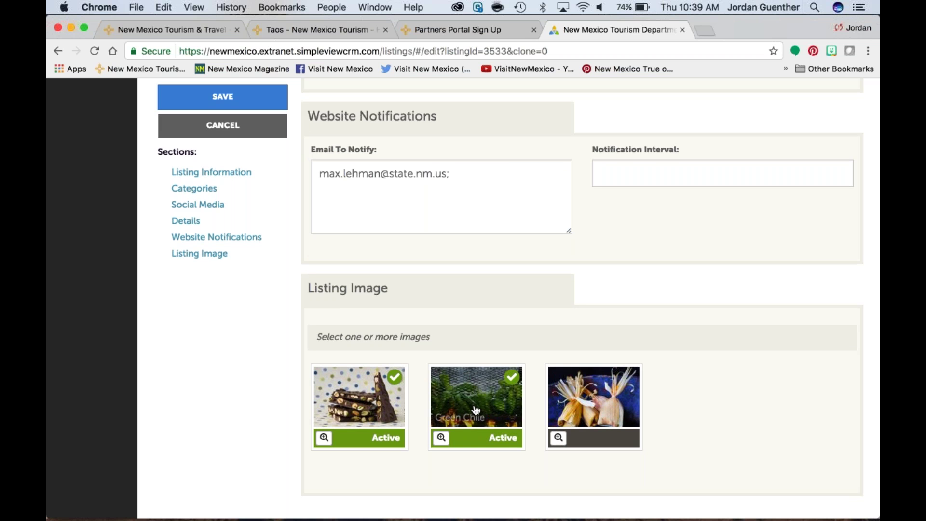
left_click(477, 410)
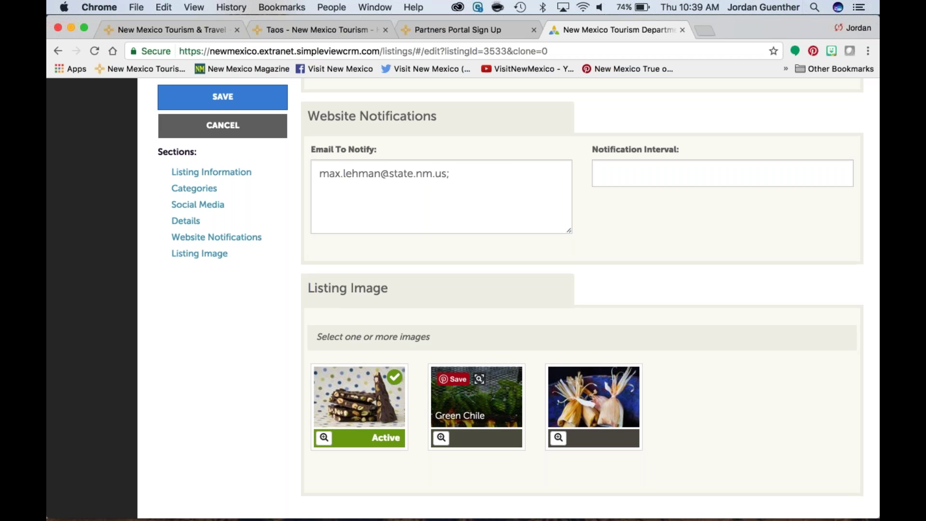
left_click(496, 405)
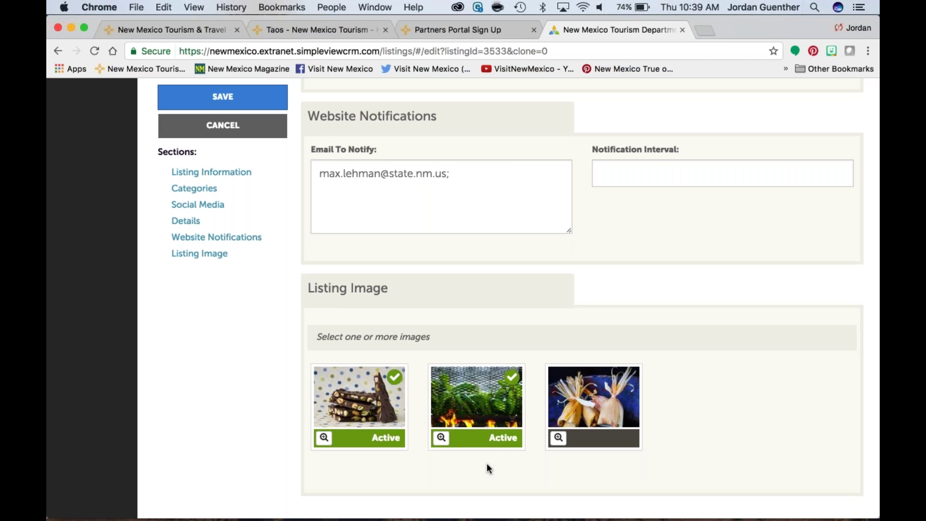
left_click(483, 411)
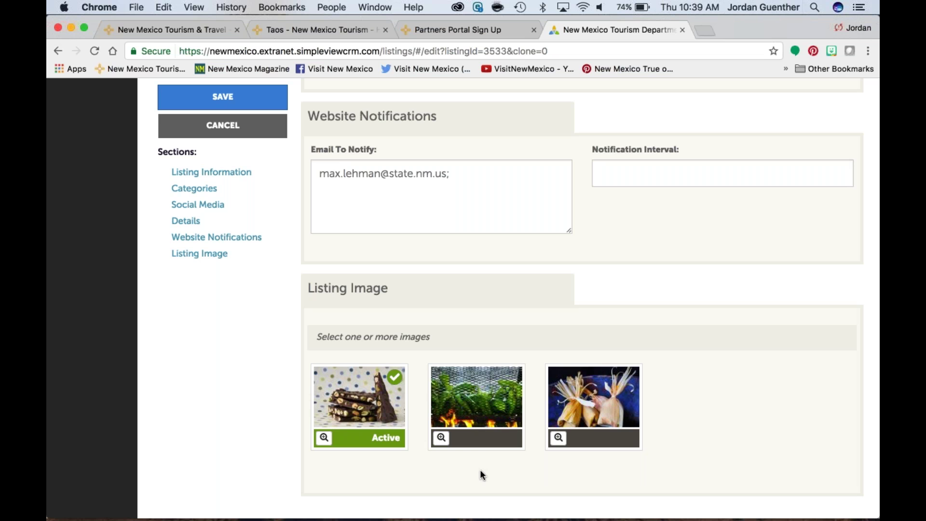
left_click(492, 408)
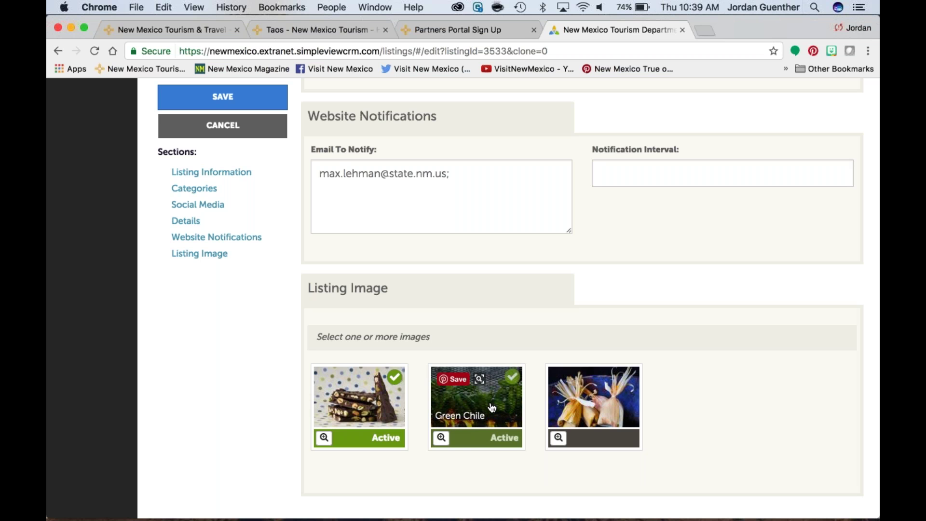
left_click(492, 407)
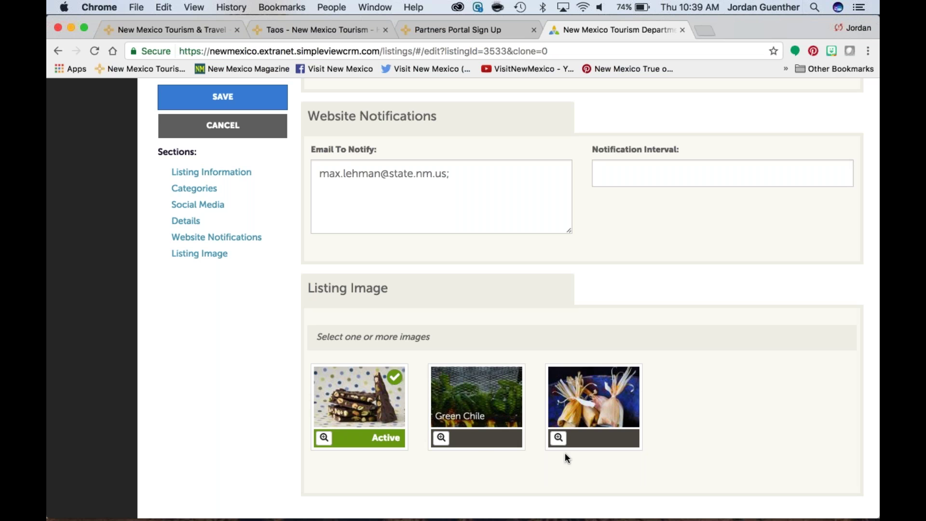
left_click(607, 404)
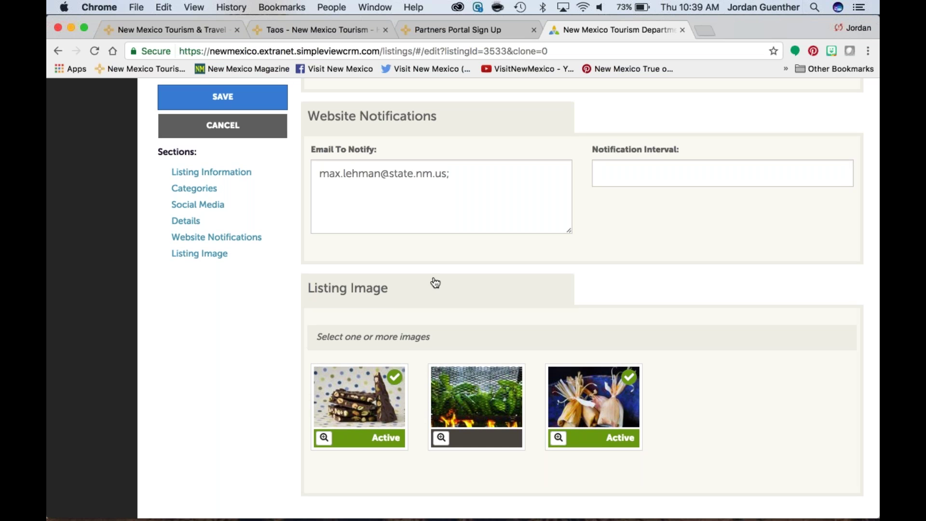
Step: Try saving the listing, dismiss the SubCategory validation error, and cancel the unsaved edits
left_click(233, 98)
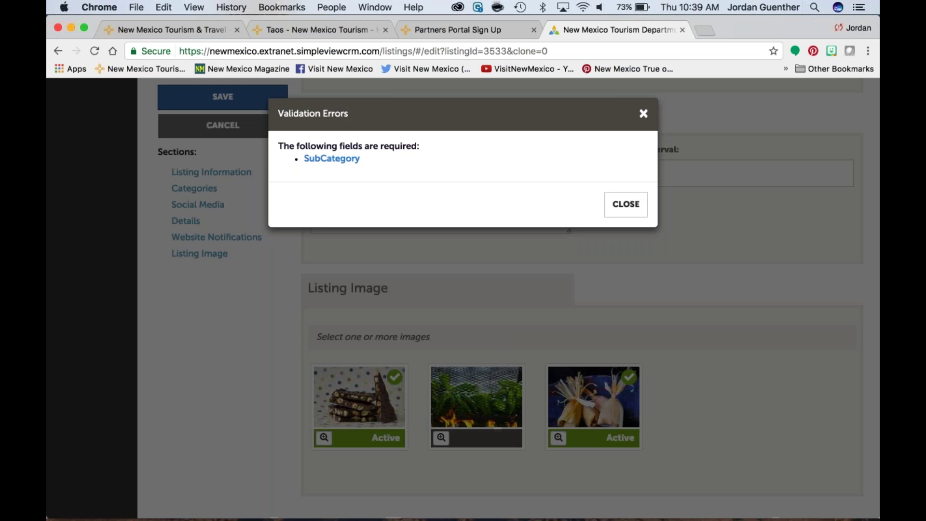
left_click(626, 204)
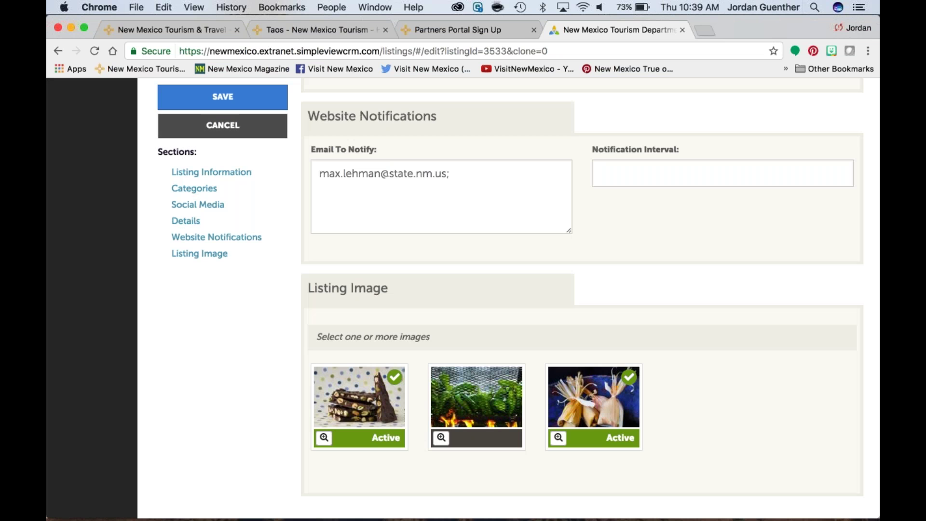
left_click(223, 124)
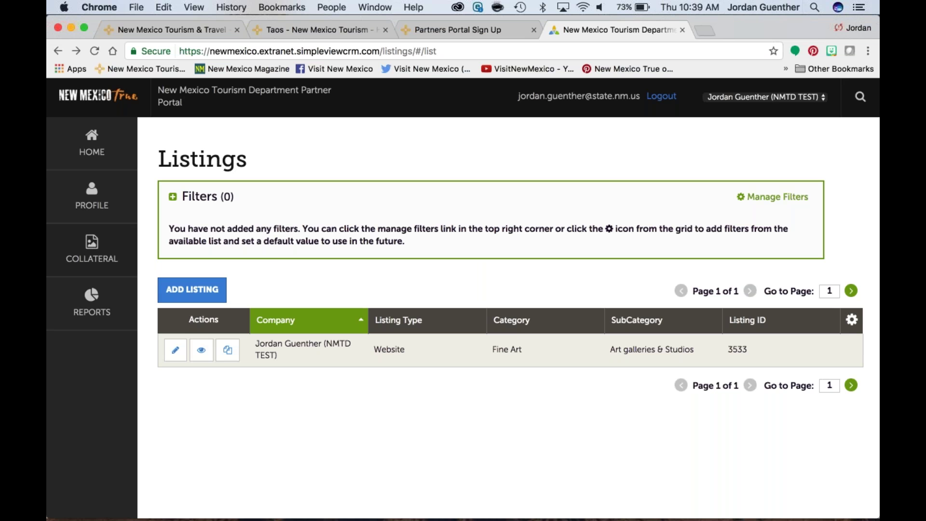
Step: Go to Collateral > Media to view Chocolate Image, Green Chile and Tamales
left_click(91, 256)
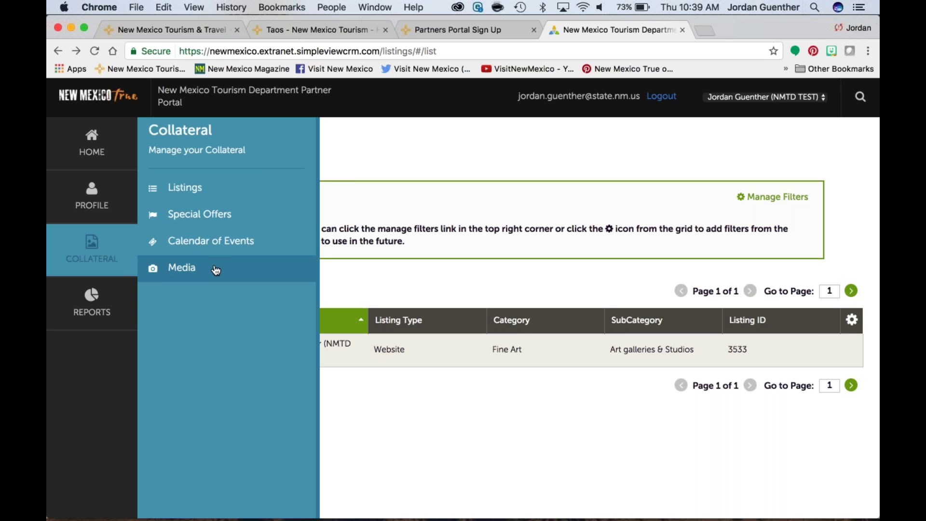
left_click(284, 273)
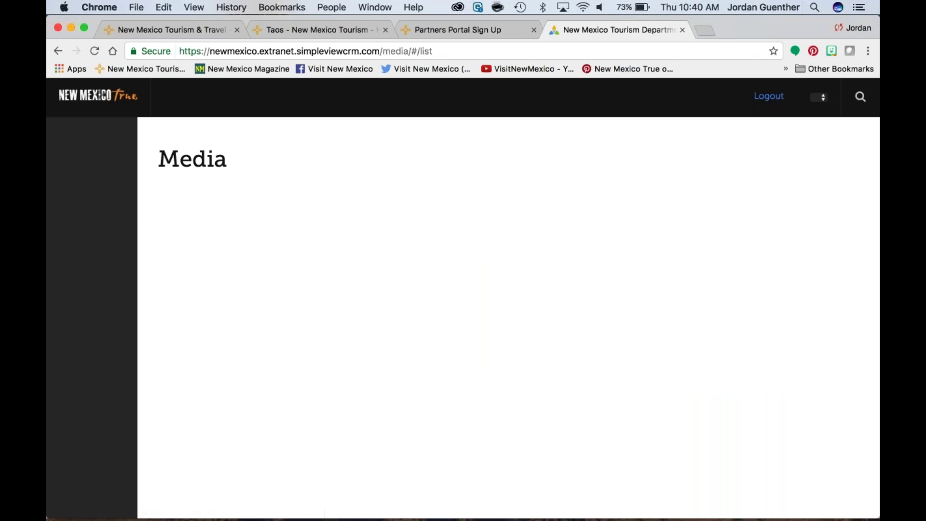
scroll(462, 295, "down", 5)
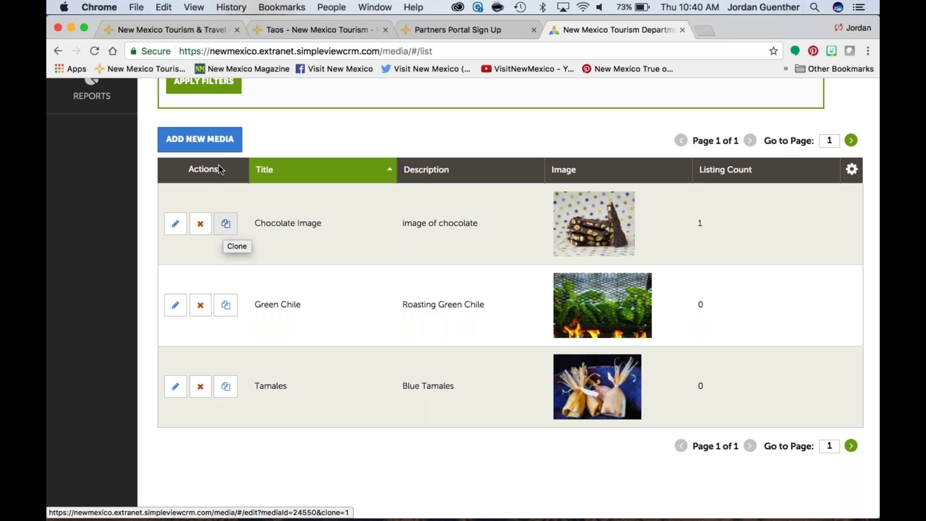
Step: Add a new media item of type Image titled 'Sample Image 1'
left_click(217, 140)
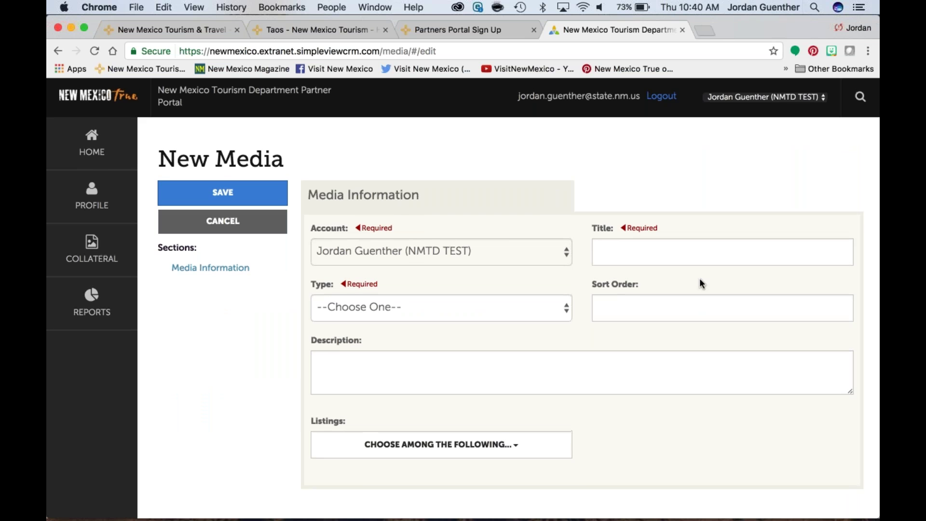
left_click(554, 308)
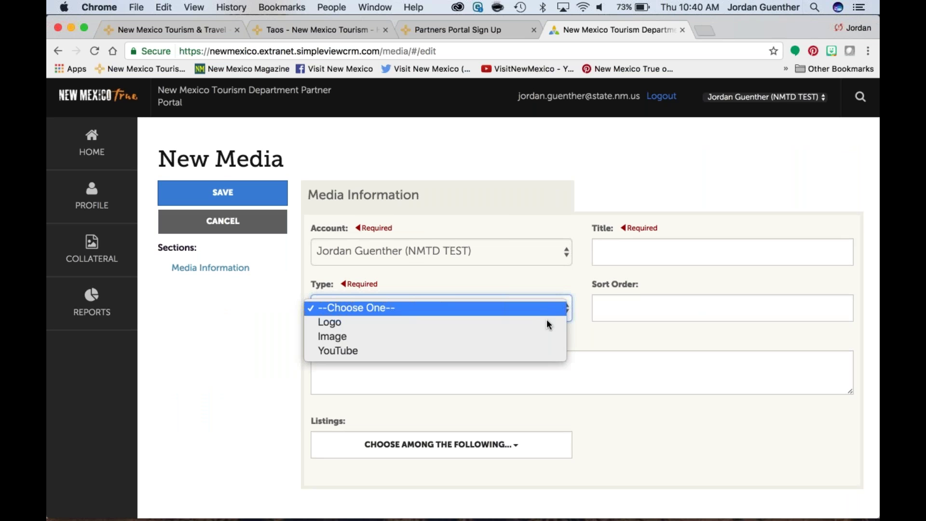
left_click(546, 336)
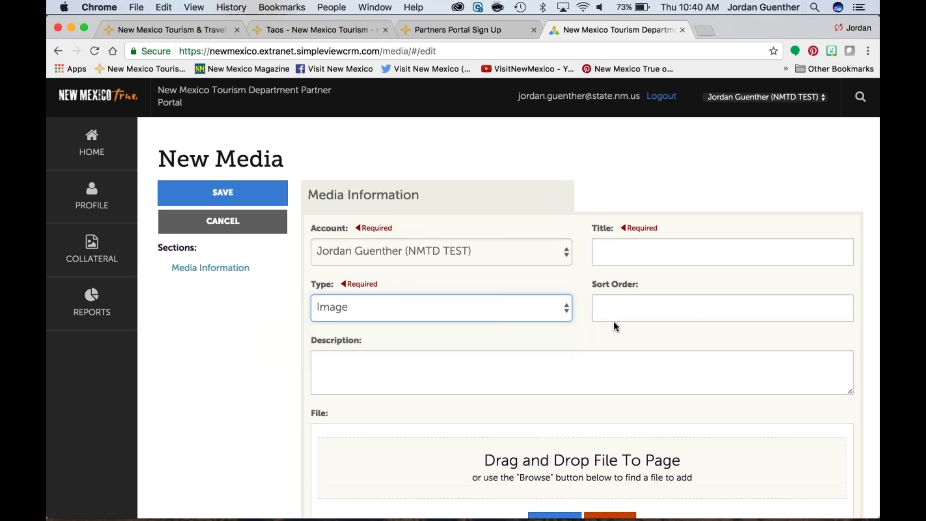
key("shift+Tab")
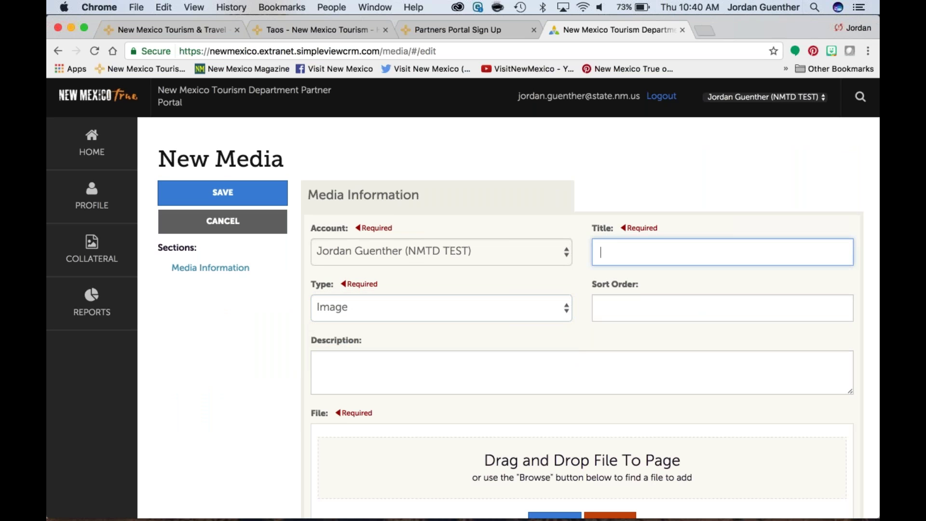
type("Sample Image 1")
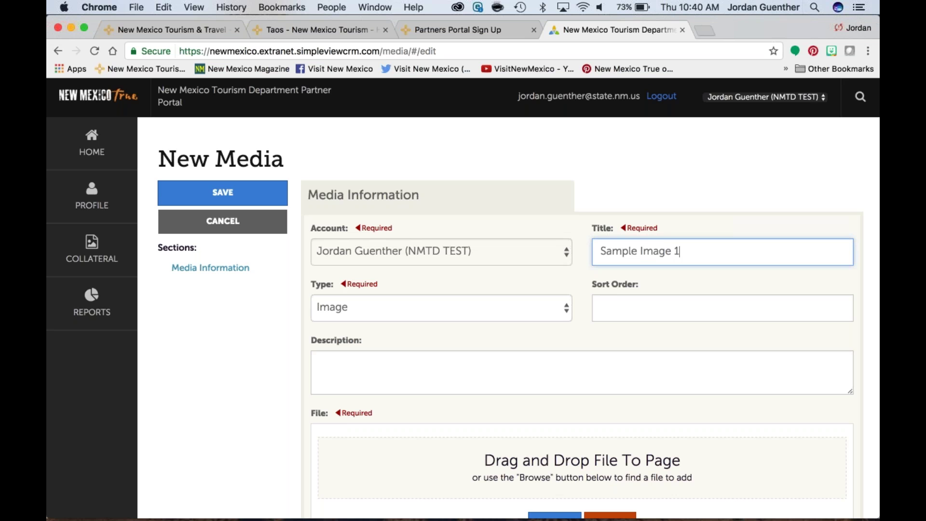
Step: Review the form and rework the Type dropdown, leaving it set to Image
scroll(559, 236, "down", 5)
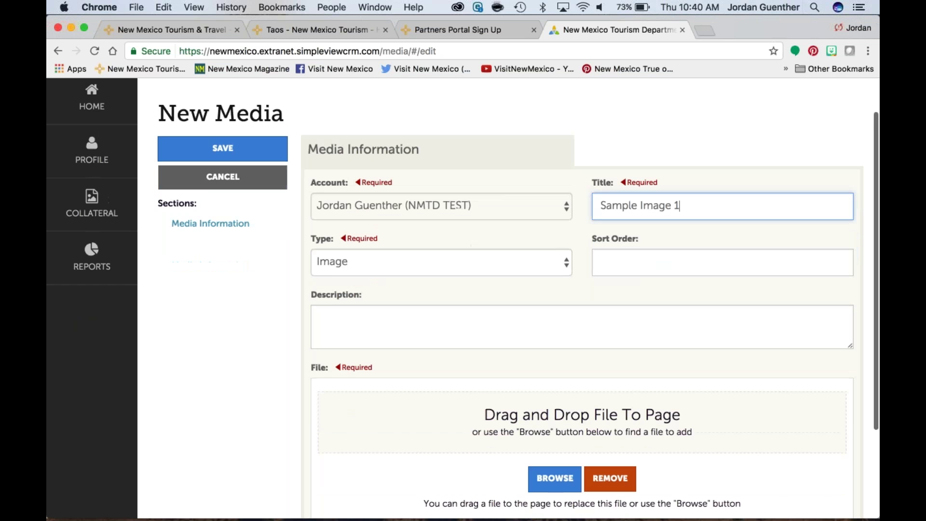
scroll(472, 299, "down", 2)
scroll(472, 299, "up", 3)
scroll(578, 289, "down", 3)
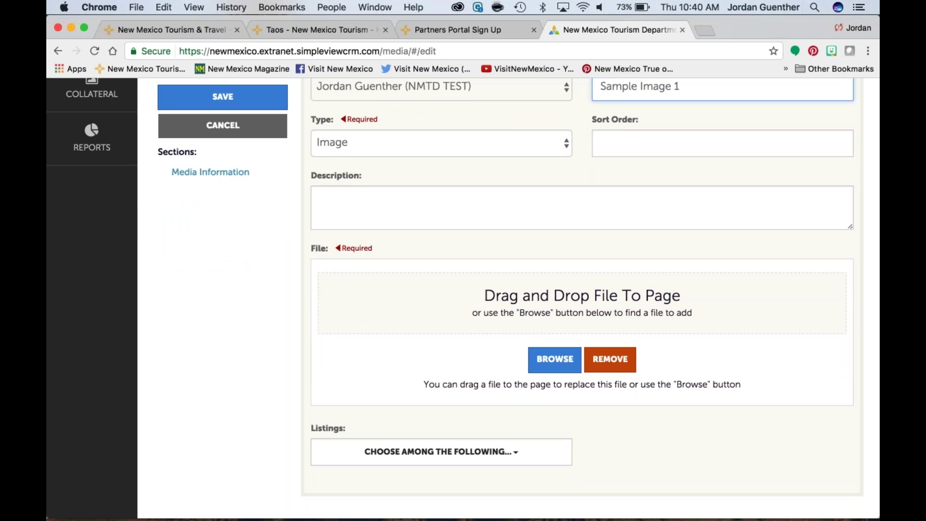
scroll(561, 240, "up", 3)
left_click(562, 226)
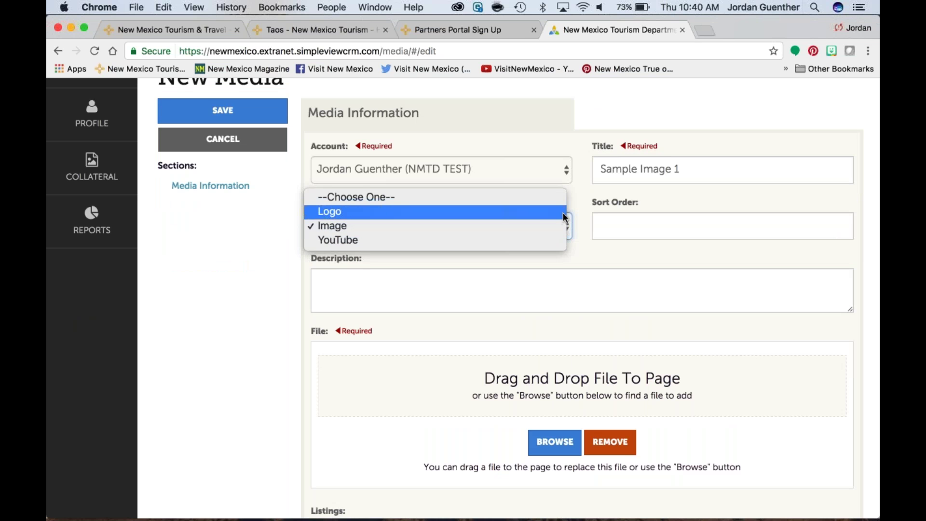
left_click(543, 195)
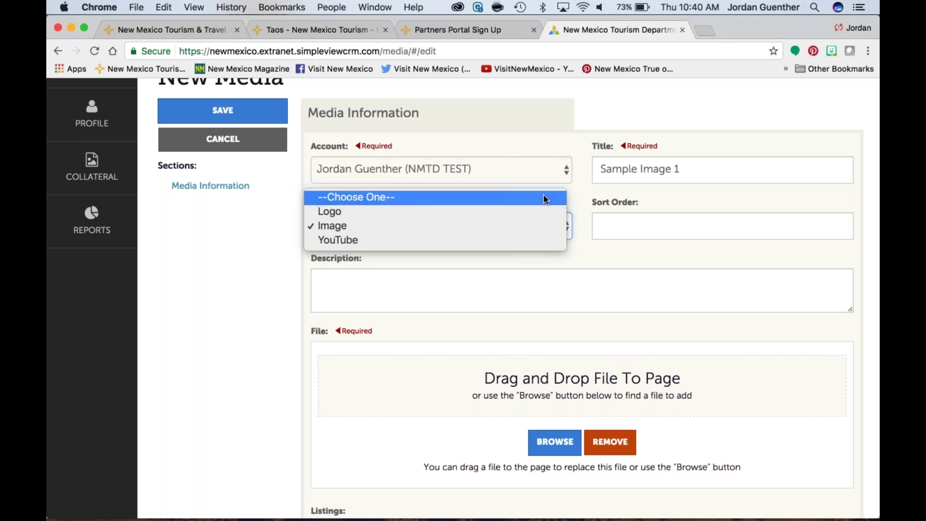
scroll(574, 266, "up", 3)
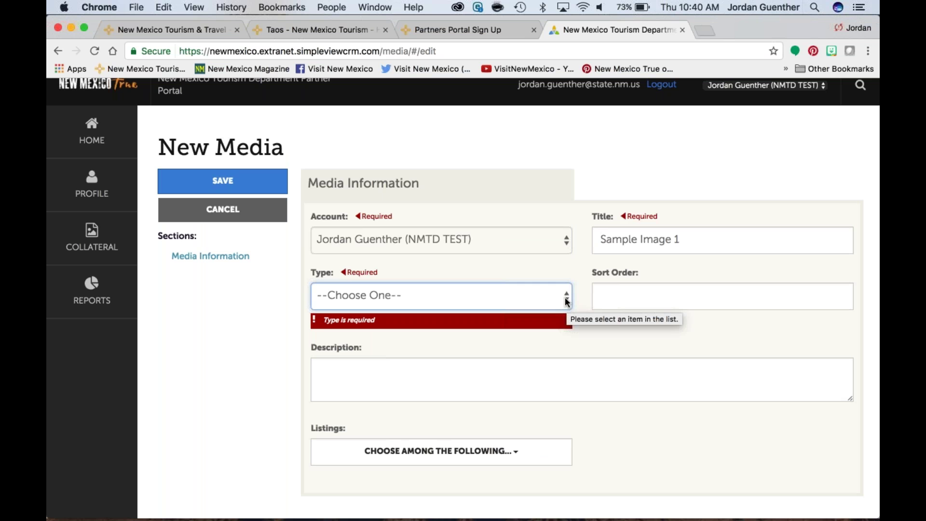
left_click(566, 302)
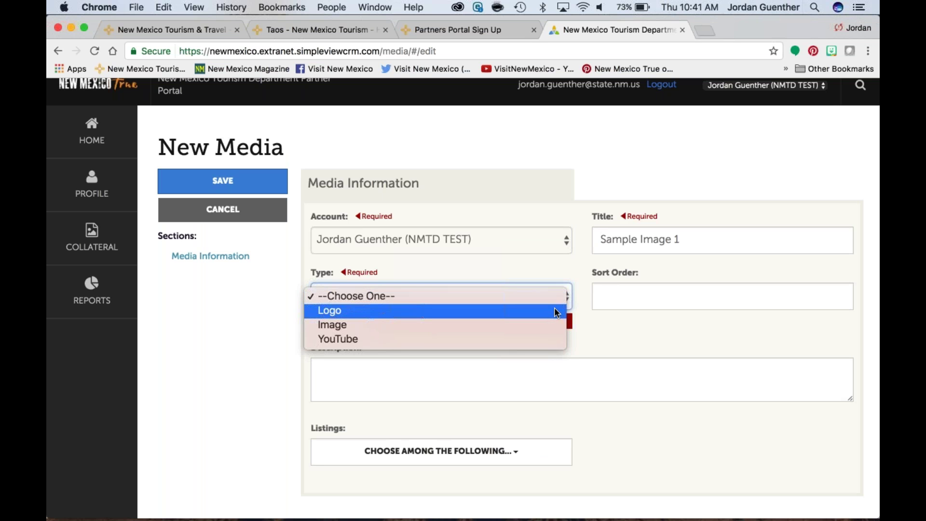
key("Escape")
Step: Scroll down the New Media form and bring up Mission Control to find the photo
scroll(593, 337, "down", 3)
scroll(593, 337, "down", 2)
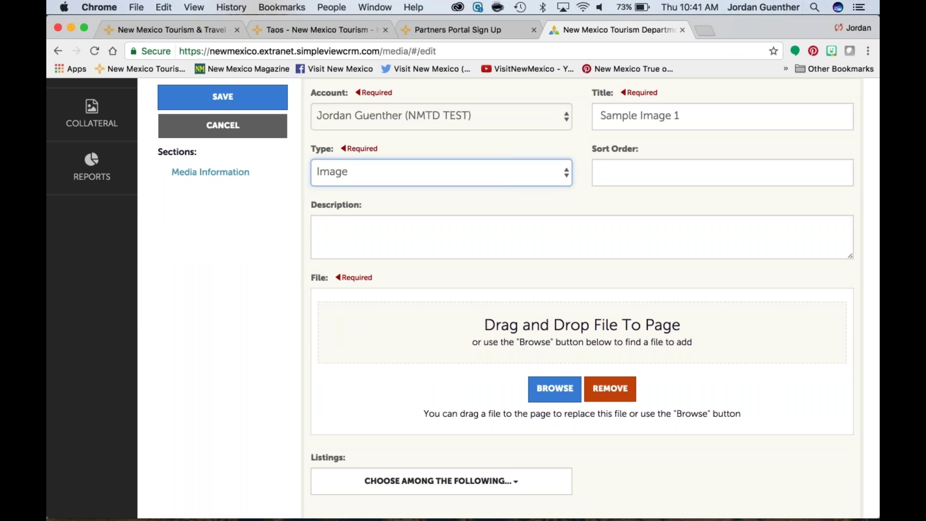
scroll(593, 337, "down", 1)
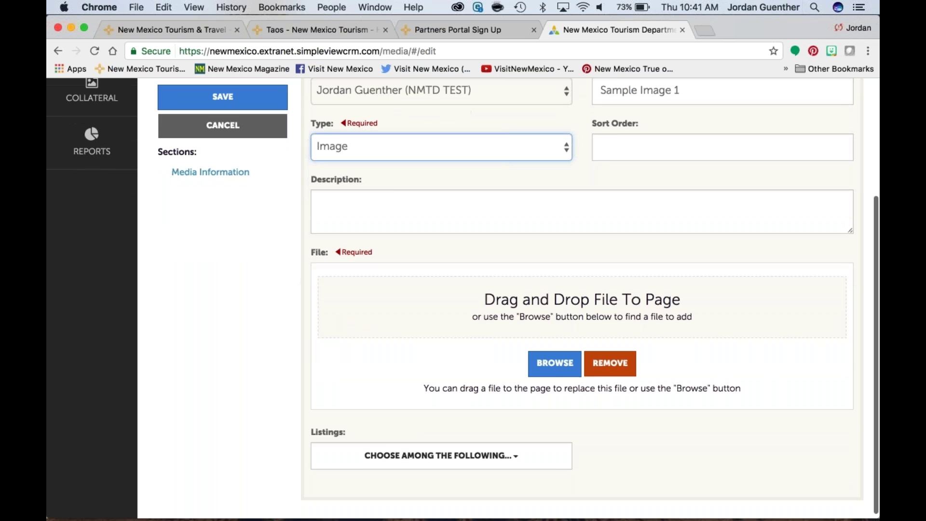
key("ctrl+Up")
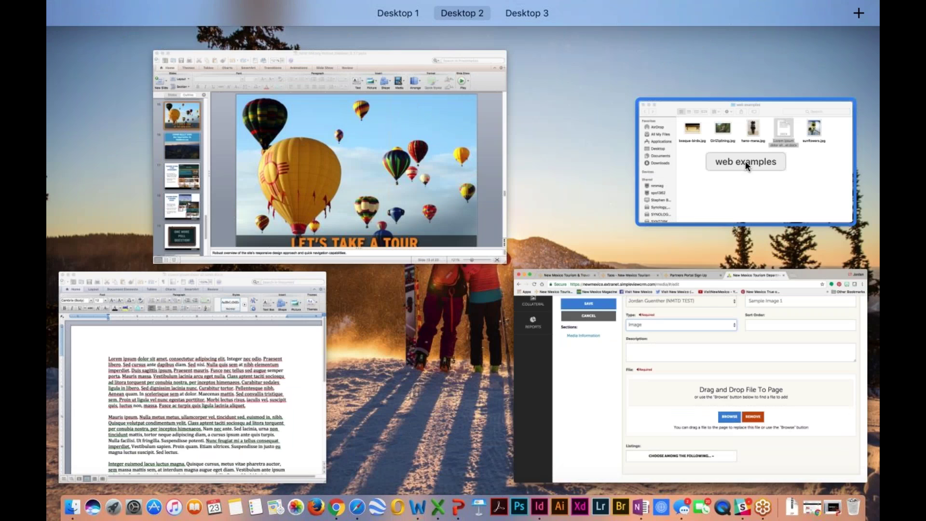
Step: Locate and preview bosque-birds.jpg in the web examples Finder window
left_click(745, 160)
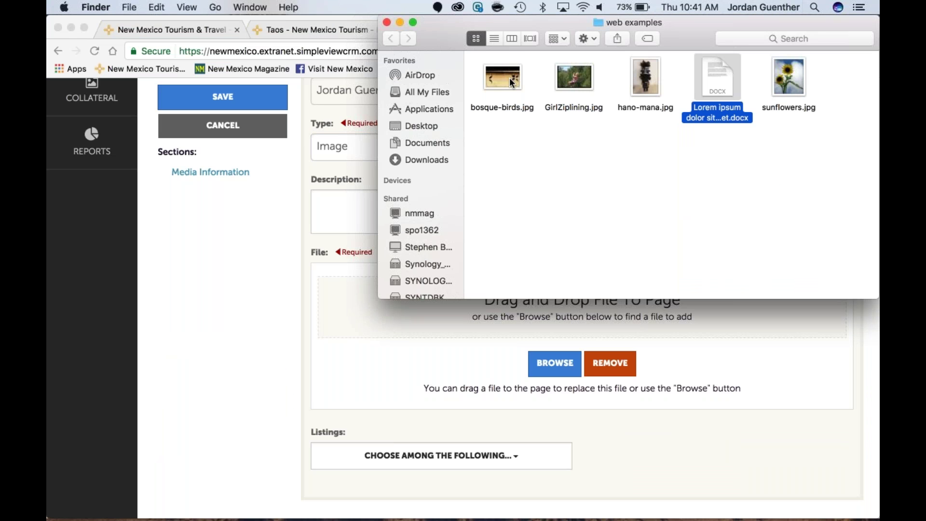
left_click_drag(509, 77, 369, 331)
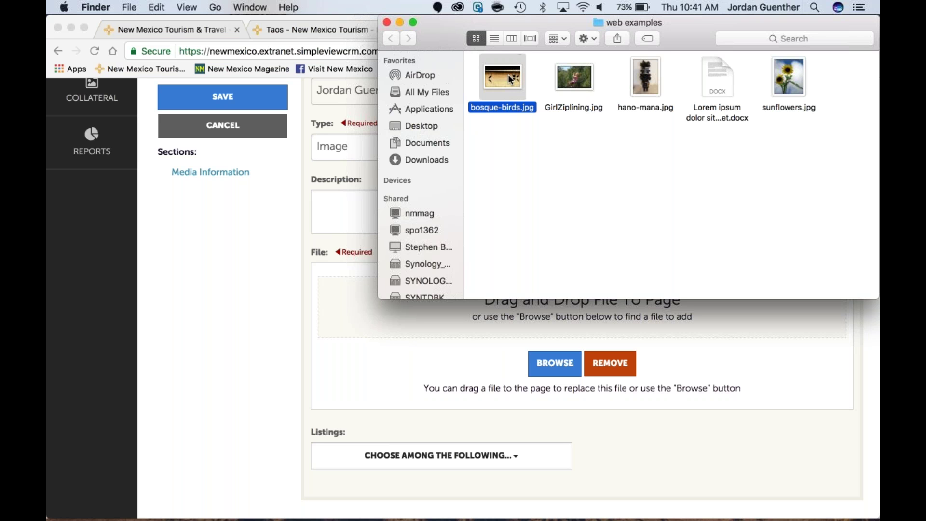
left_click_drag(708, 17, 757, 387)
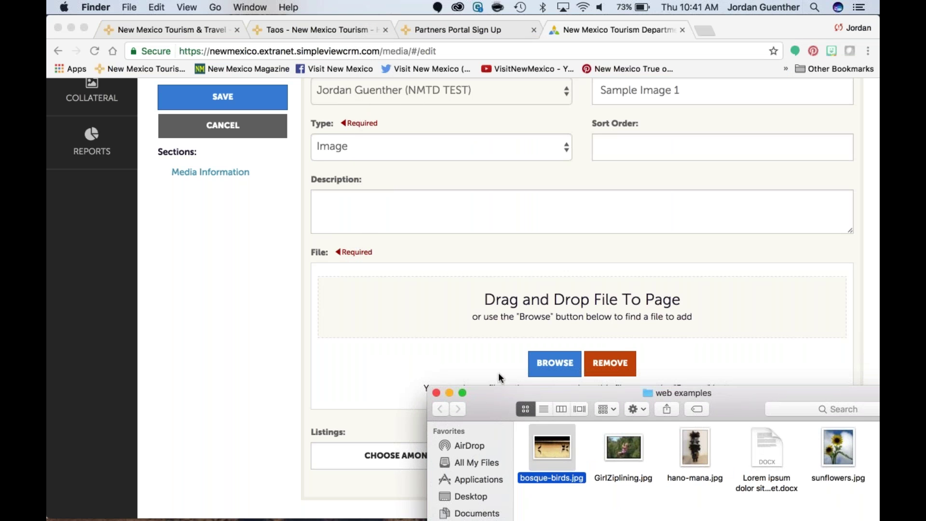
key("space")
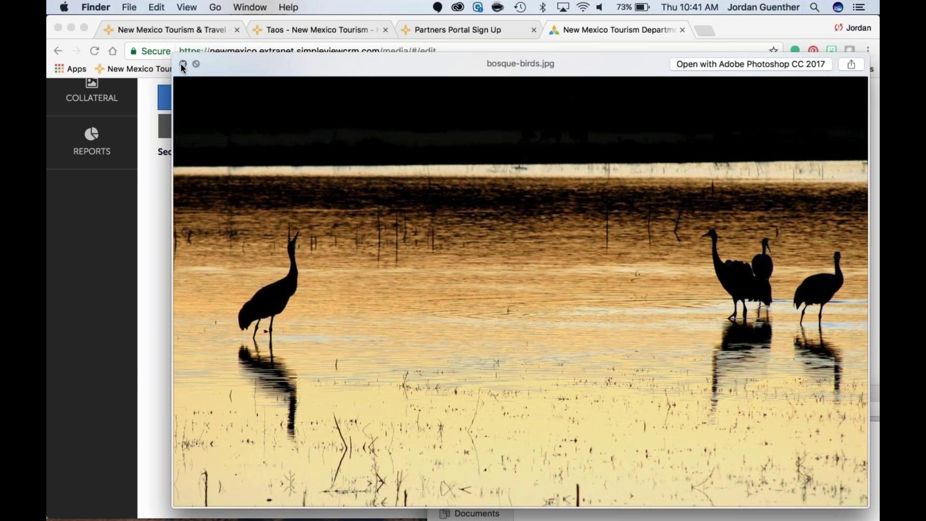
left_click(183, 64)
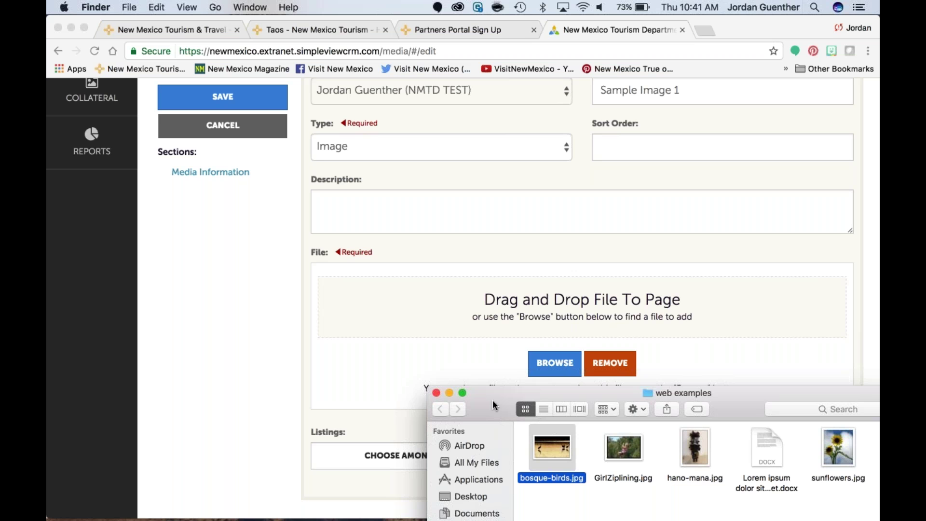
left_click_drag(493, 400, 433, 256)
left_click(230, 326)
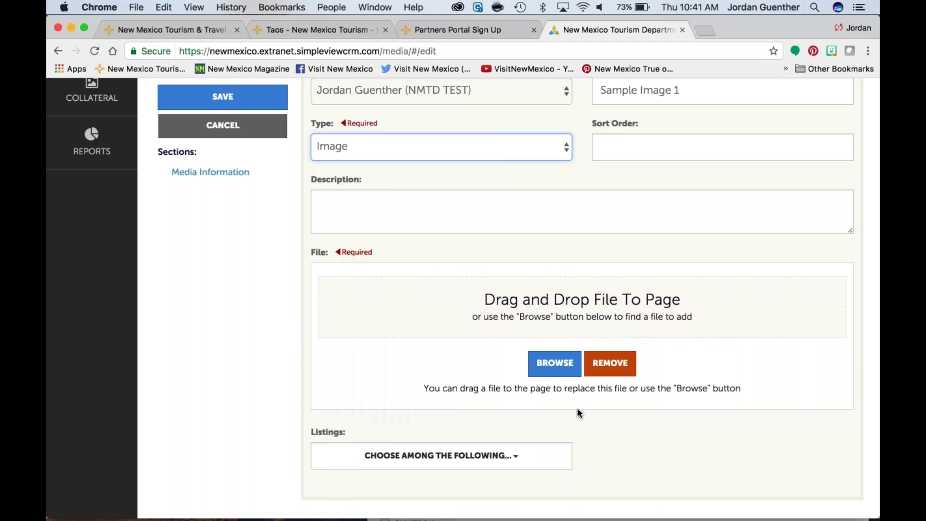
Step: Open the New Media form's file picker for the upload
left_click(566, 370)
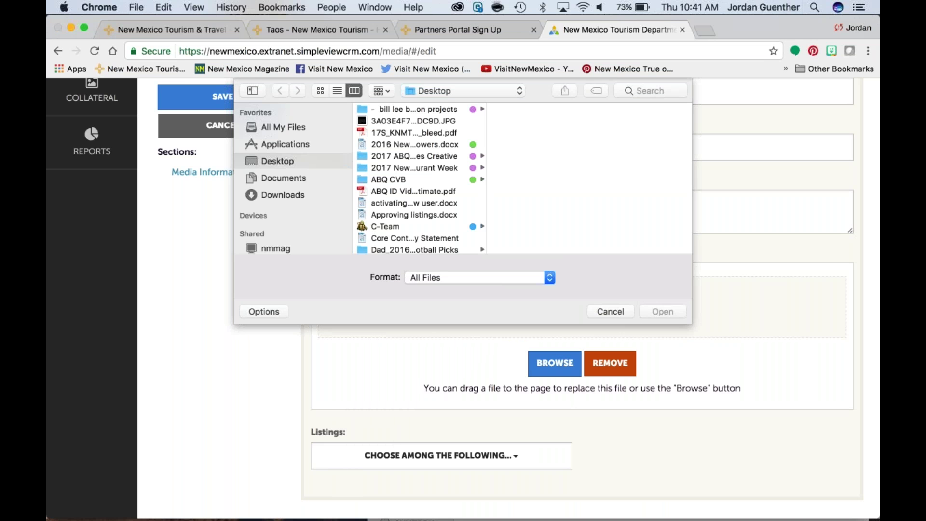
key("F11")
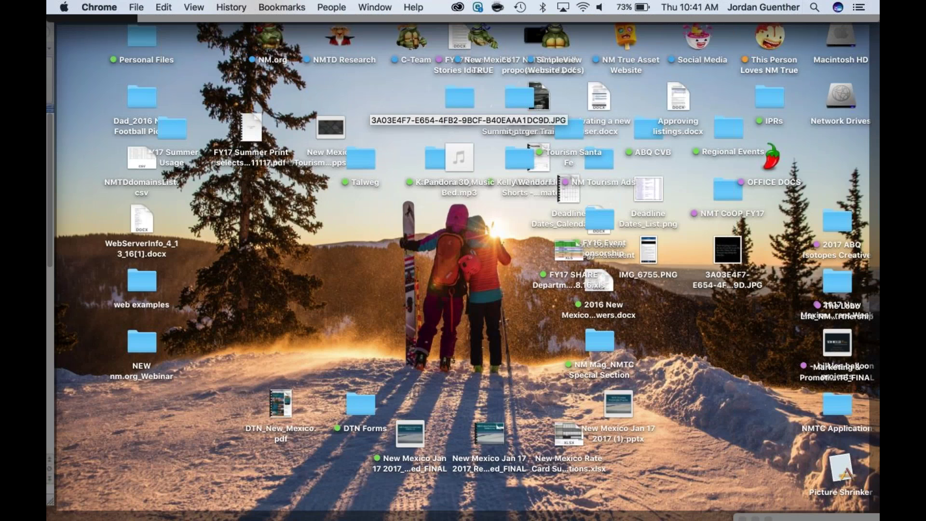
key("F4")
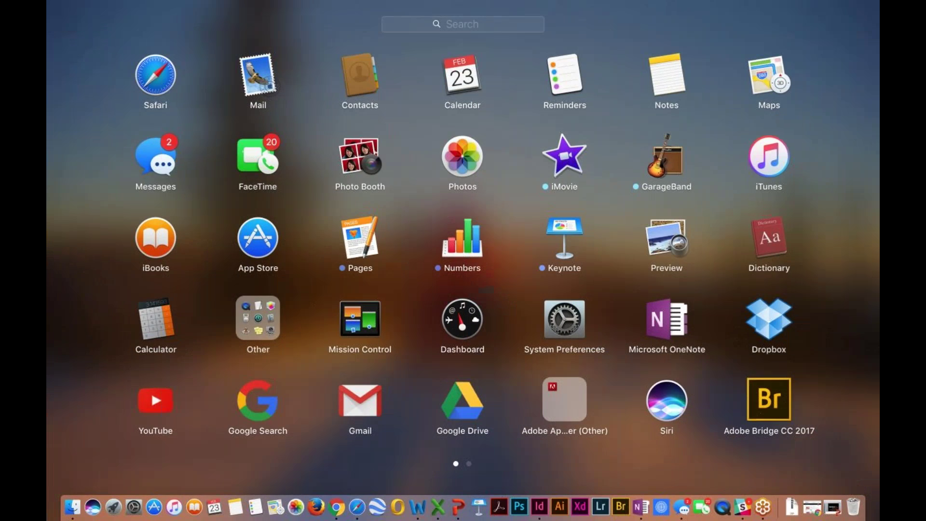
key("F3")
left_click(413, 306)
scroll(394, 182, "down", 15)
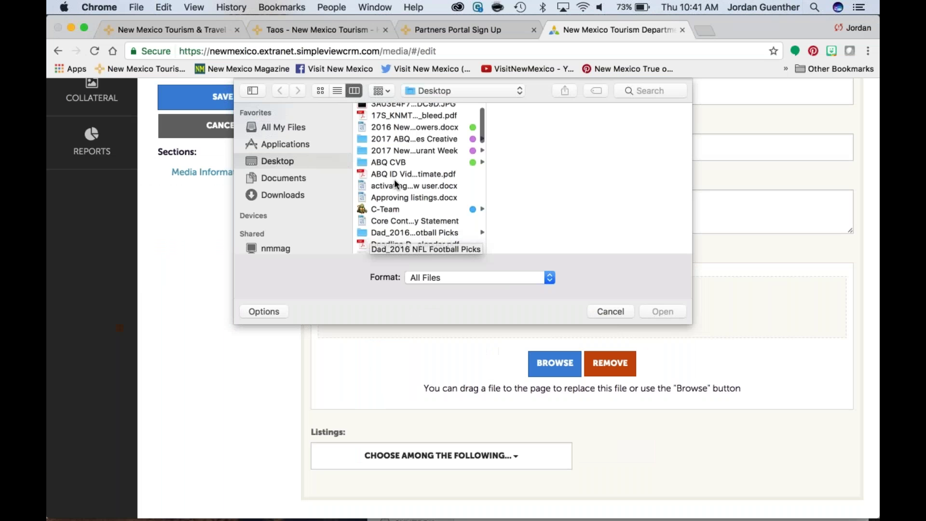
scroll(394, 182, "up", 10)
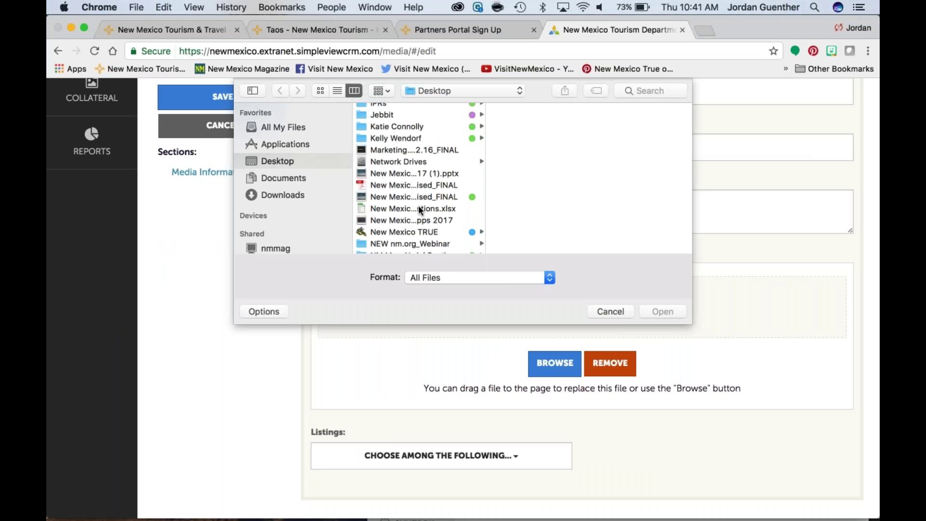
scroll(414, 222, "down", 1)
scroll(413, 216, "down", 2)
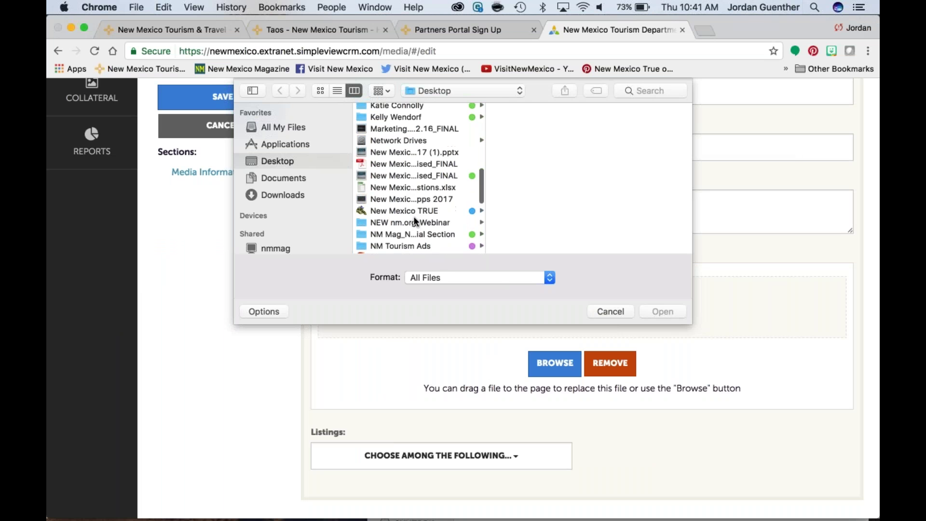
Step: Browse the picker to the web examples folder and open bosque-birds.jpg
left_click(414, 223)
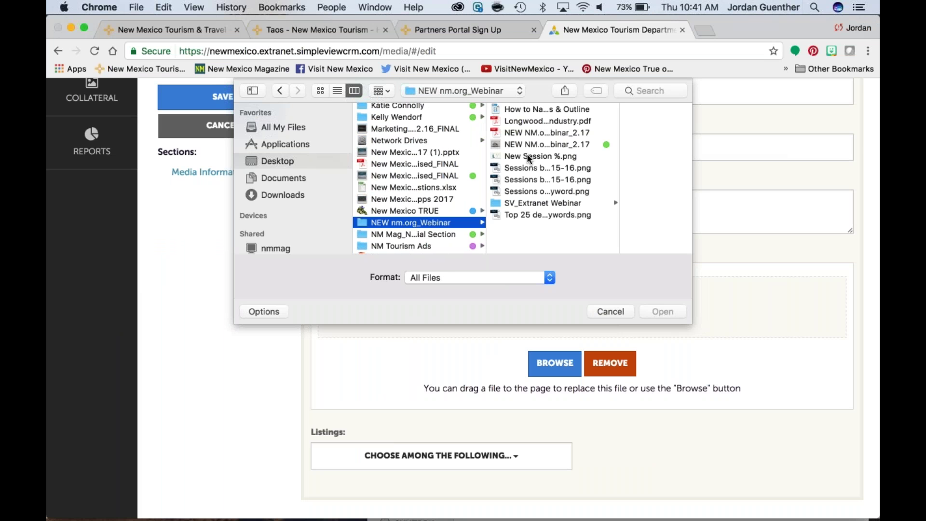
left_click(406, 235)
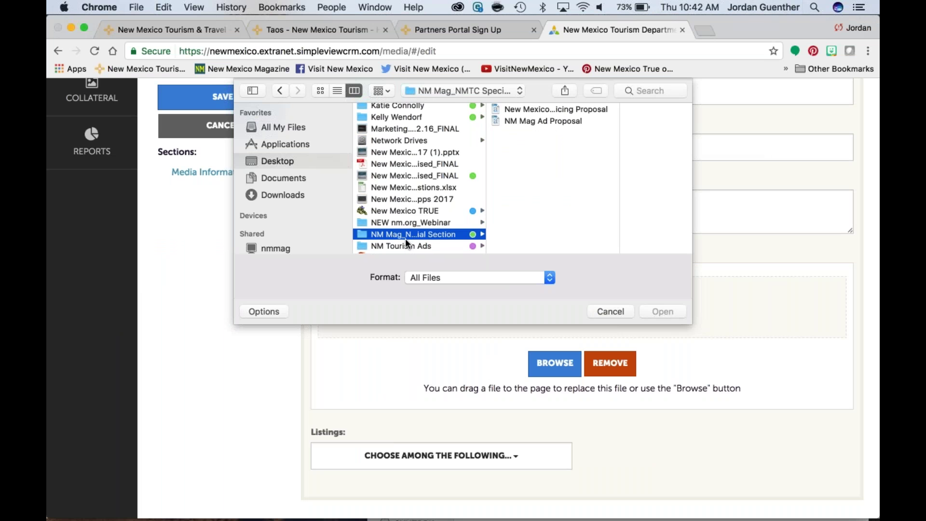
scroll(404, 238, "down", 4)
scroll(412, 221, "down", 3)
scroll(412, 224, "down", 6)
left_click(404, 237)
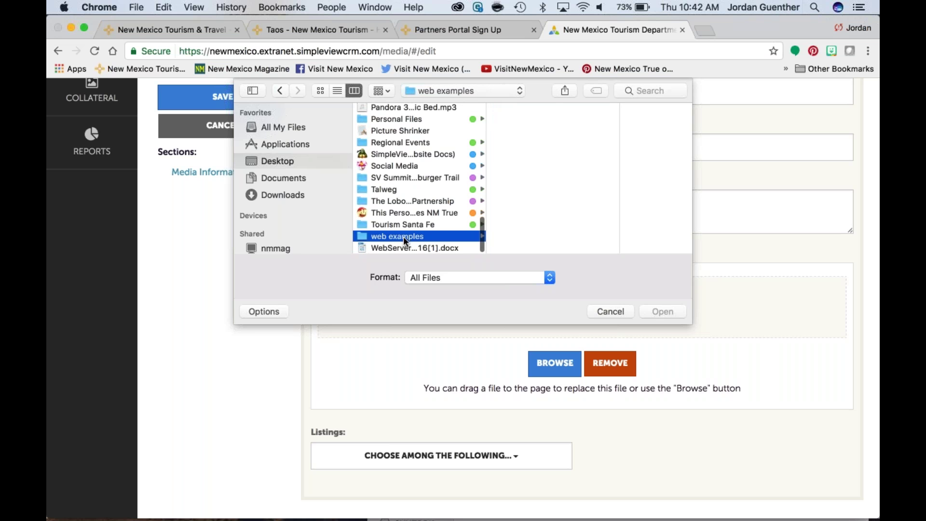
left_click(534, 106)
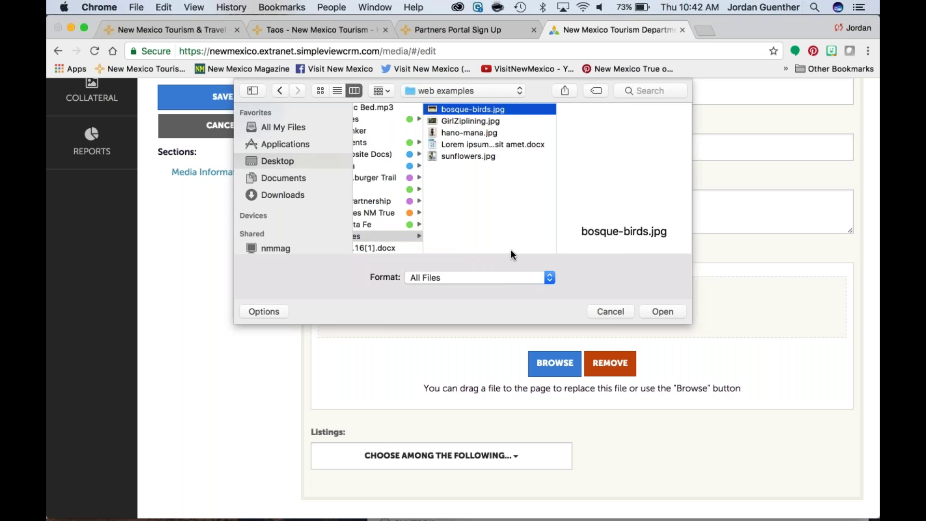
left_click(662, 311)
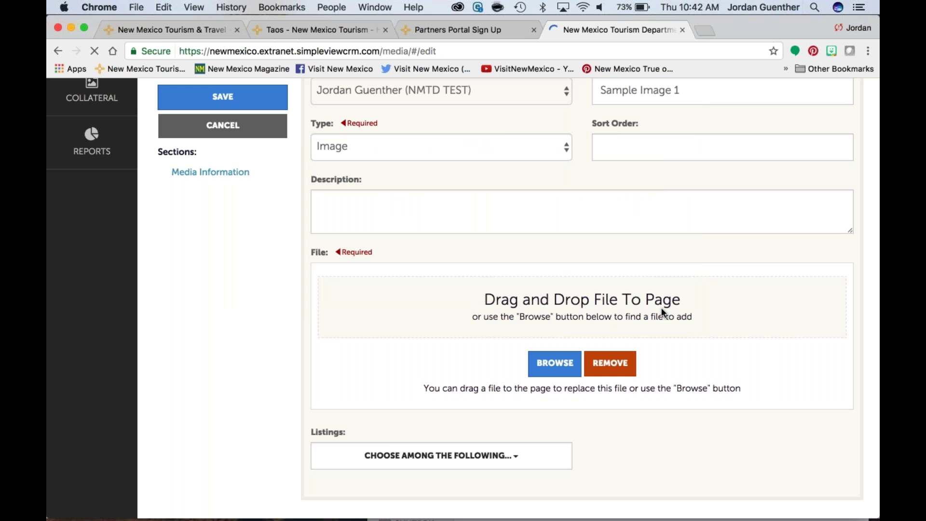
Step: Let the 2520 × 1560 crane photo finish uploading and scroll down to Listings
scroll(661, 308, "down", 1)
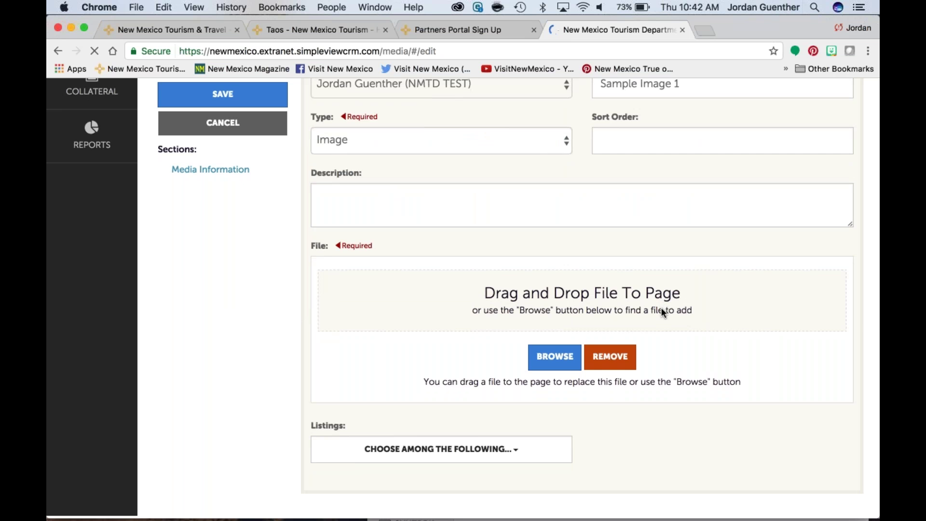
scroll(826, 350, "down", 5)
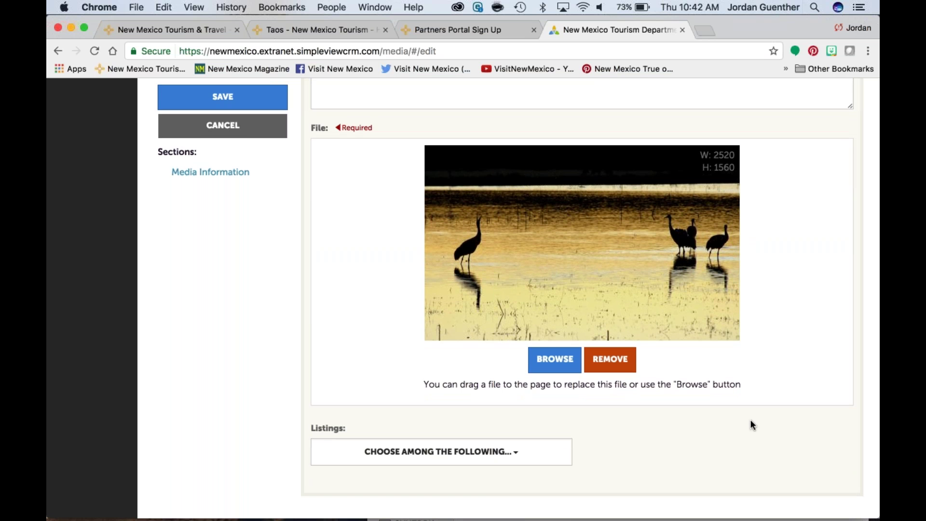
scroll(751, 420, "down", 1)
left_click(516, 456)
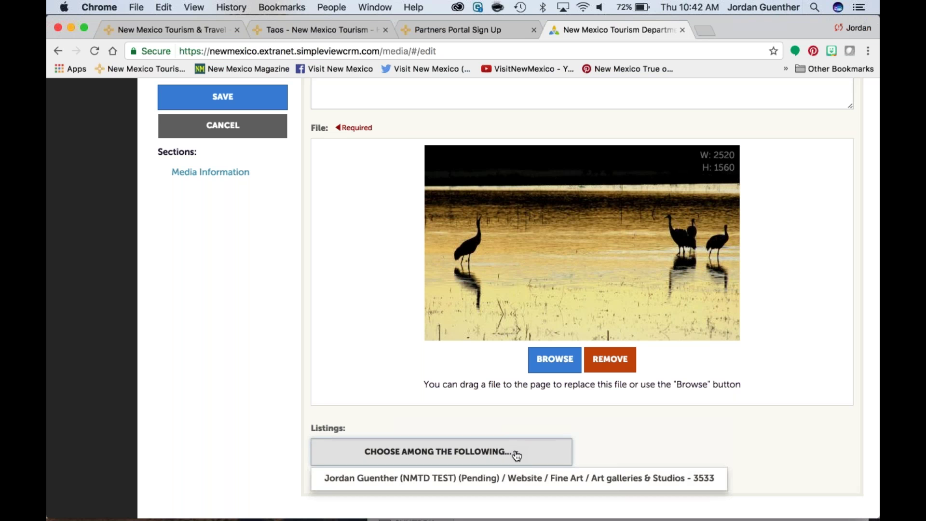
left_click(516, 455)
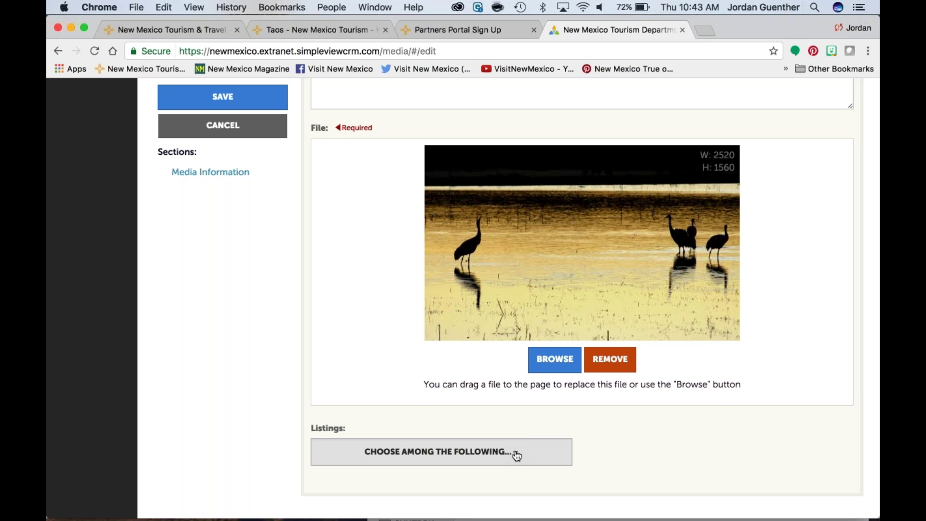
scroll(517, 456, "up", 6)
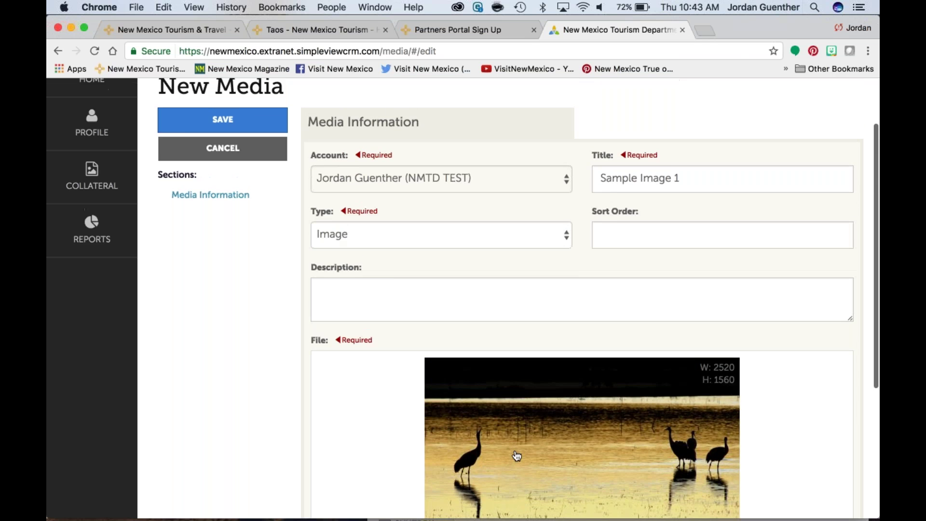
Step: Enter 1 in the Sort Order field
left_click(596, 320)
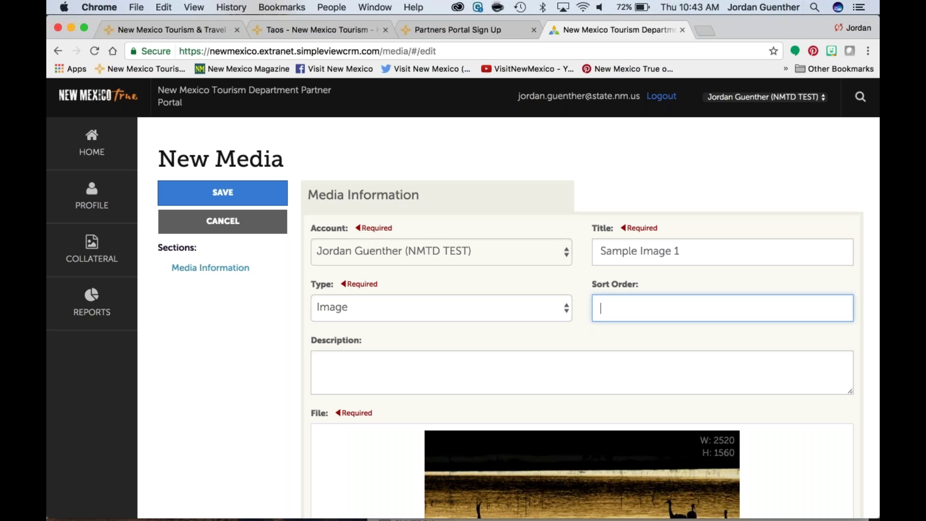
type("1")
scroll(463, 299, "down", 2)
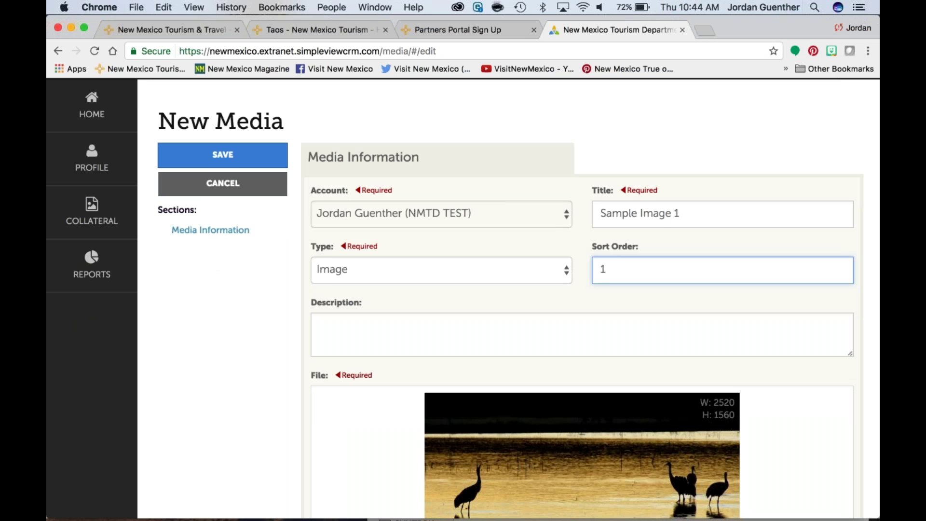
scroll(463, 299, "down", 2)
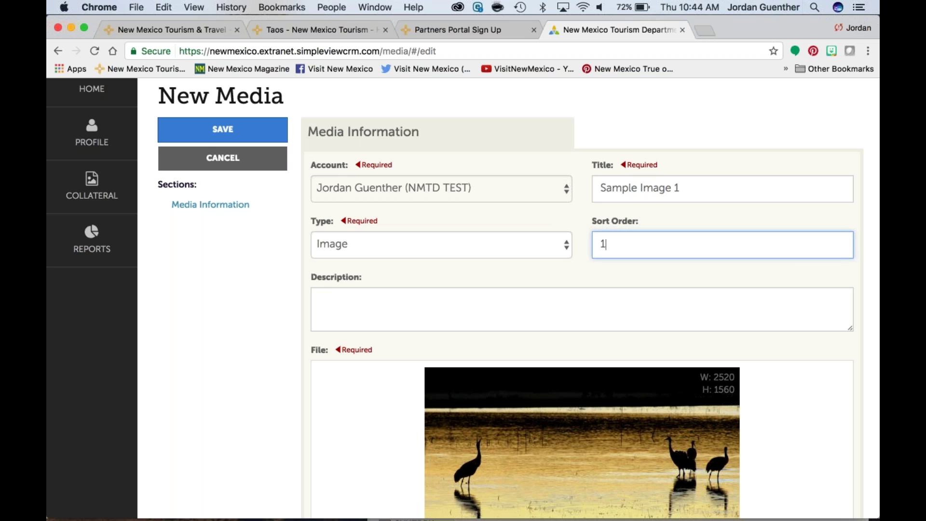
scroll(463, 299, "down", 4)
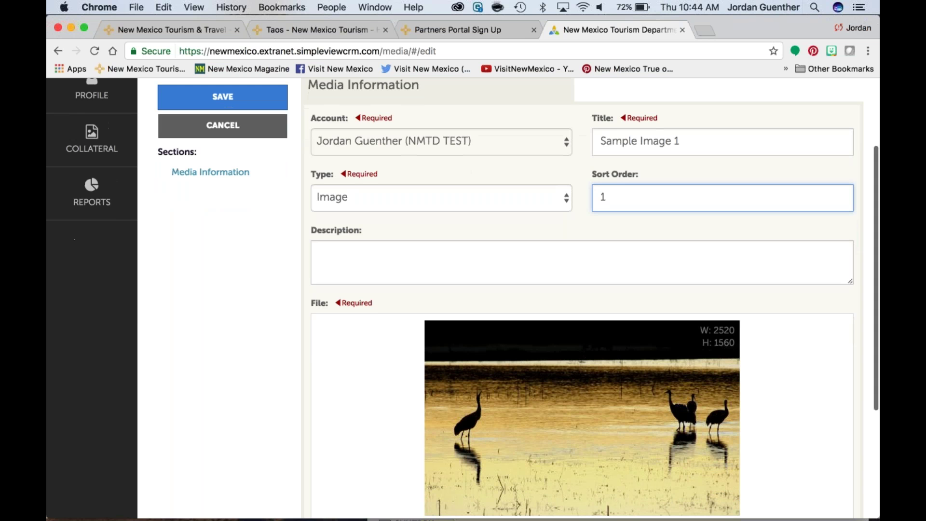
Step: Glance at the Taos art gallery listings tab and return to the New Media form
left_click(352, 29)
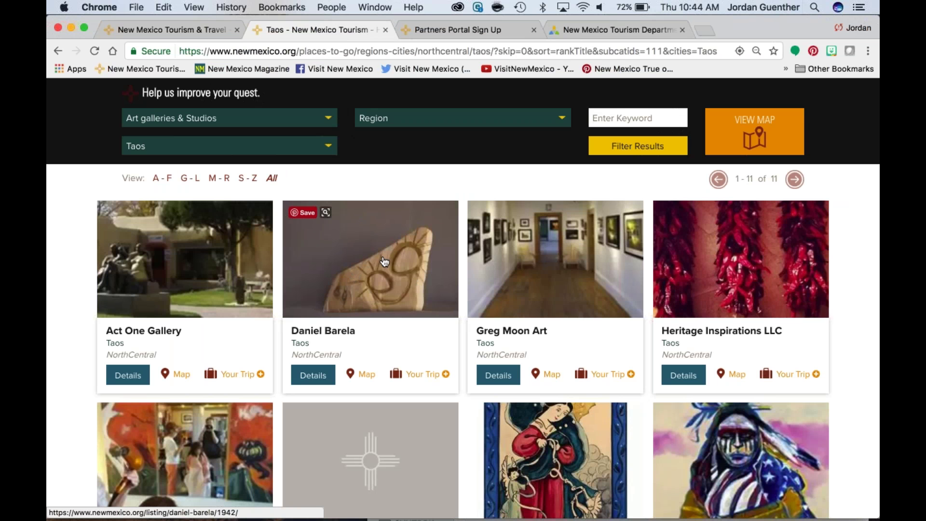
left_click(581, 30)
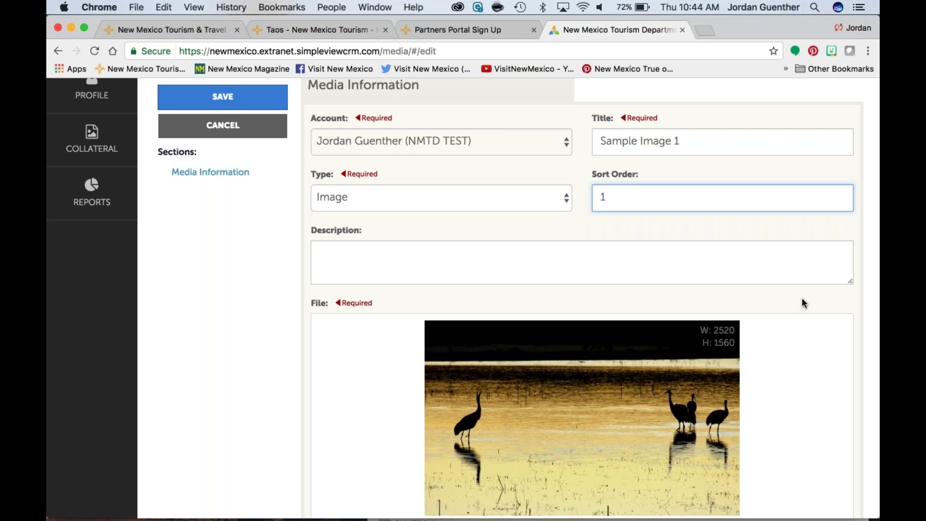
scroll(801, 297, "down", 5)
scroll(674, 378, "down", 3)
Step: Choose the Fine Art, Art galleries & Studios listing for Sample Image 1 and save
left_click(509, 451)
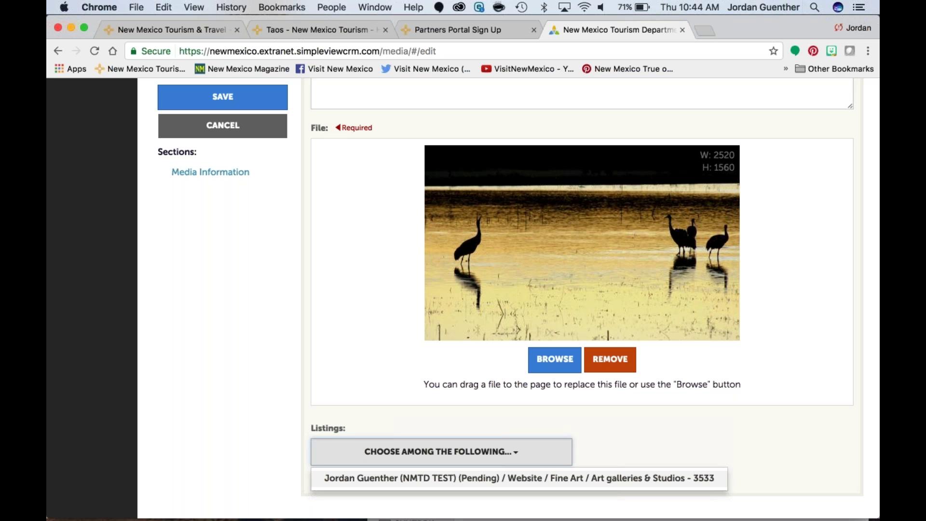
left_click(709, 478)
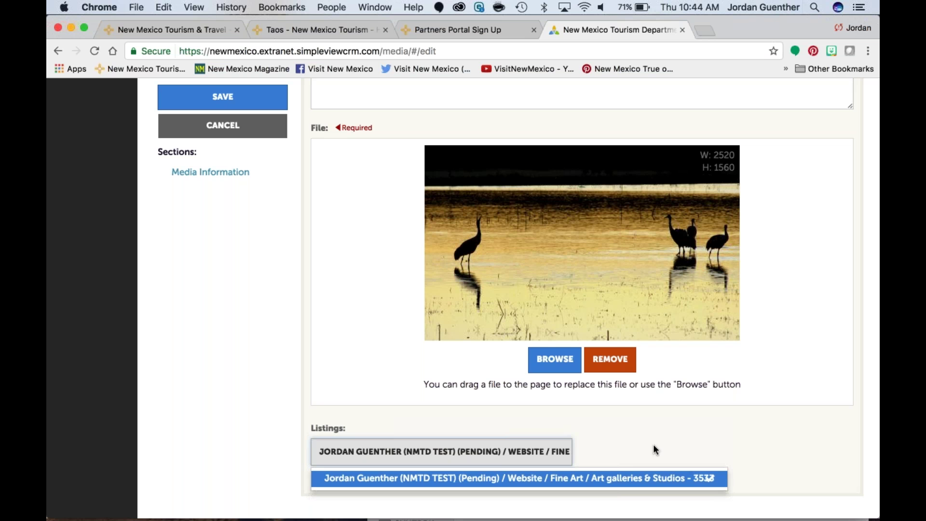
scroll(653, 443, "down", 1)
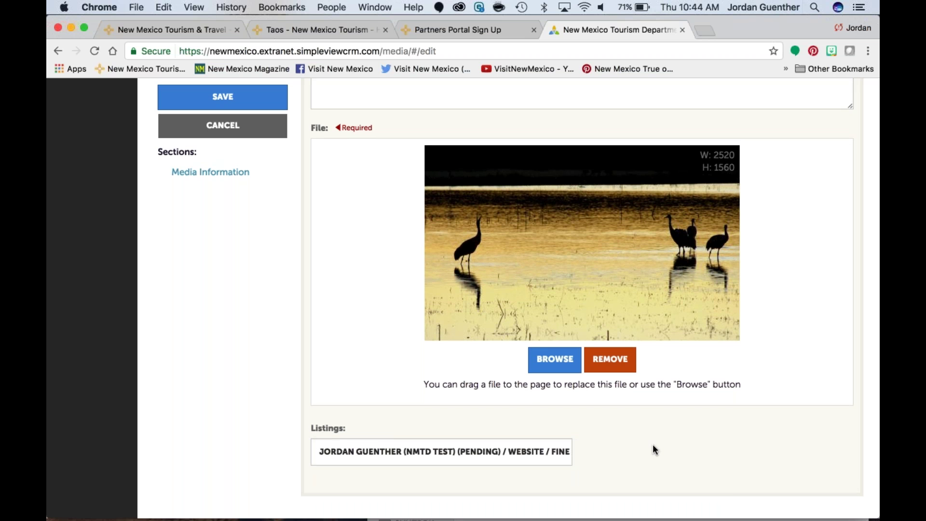
left_click(244, 96)
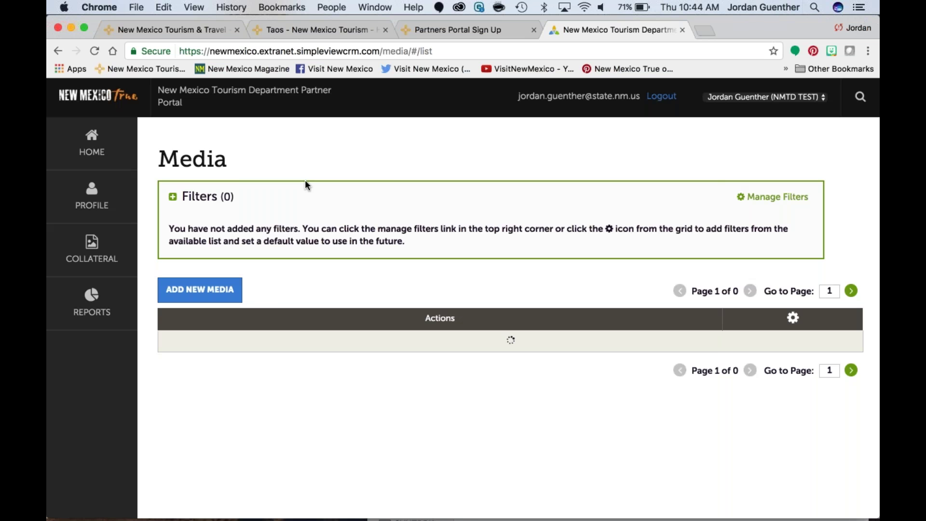
Step: Check that Sample Image 1 shows 1 listing in the Media list, then open Collateral
scroll(305, 183, "down", 5)
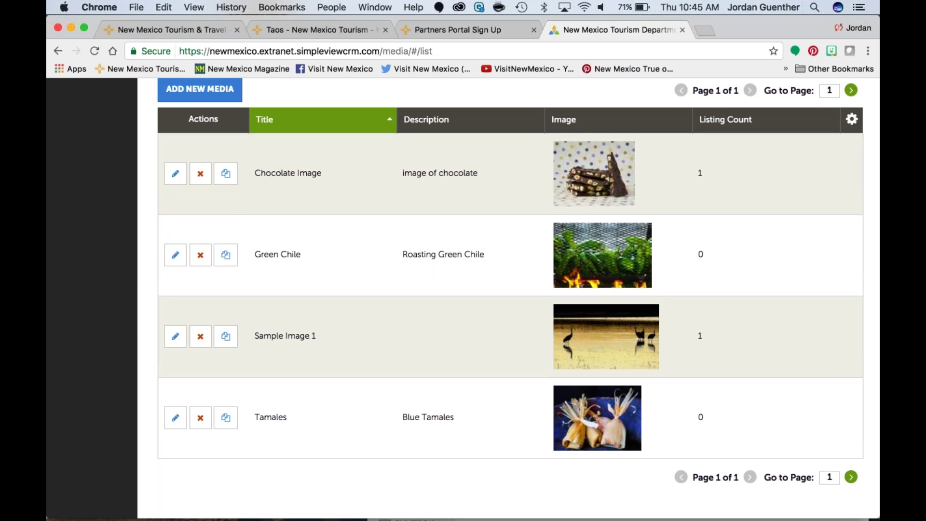
scroll(518, 296, "down", 1)
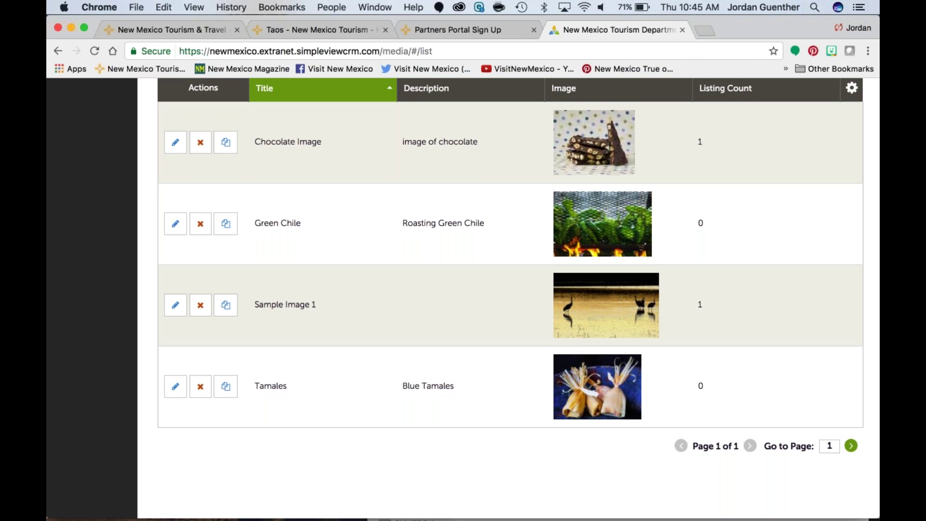
scroll(518, 290, "up", 2)
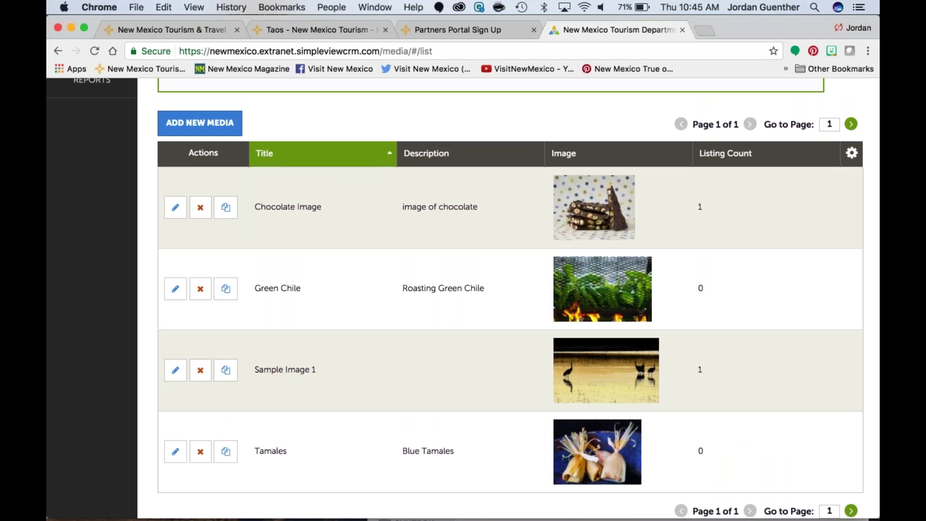
scroll(510, 290, "up", 5)
left_click(79, 248)
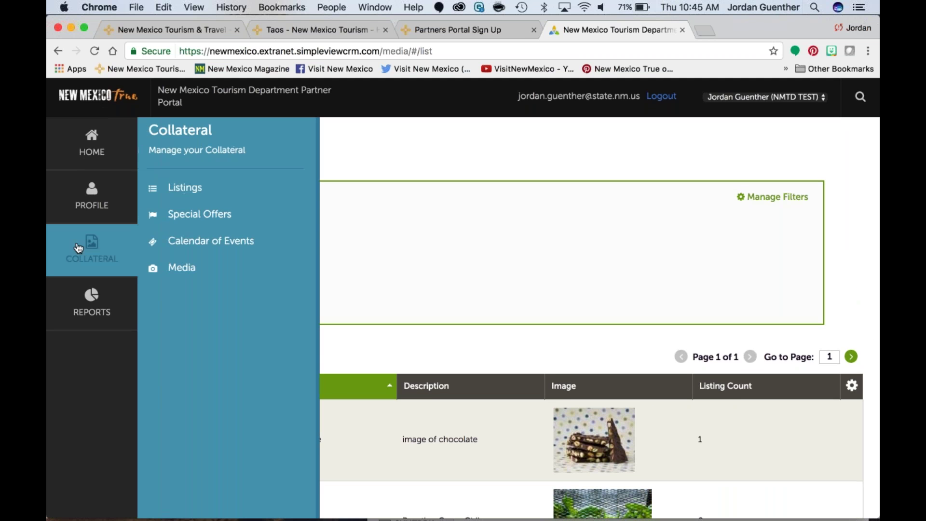
Step: Choose Calendar of Events from the Collateral flyout
left_click(285, 244)
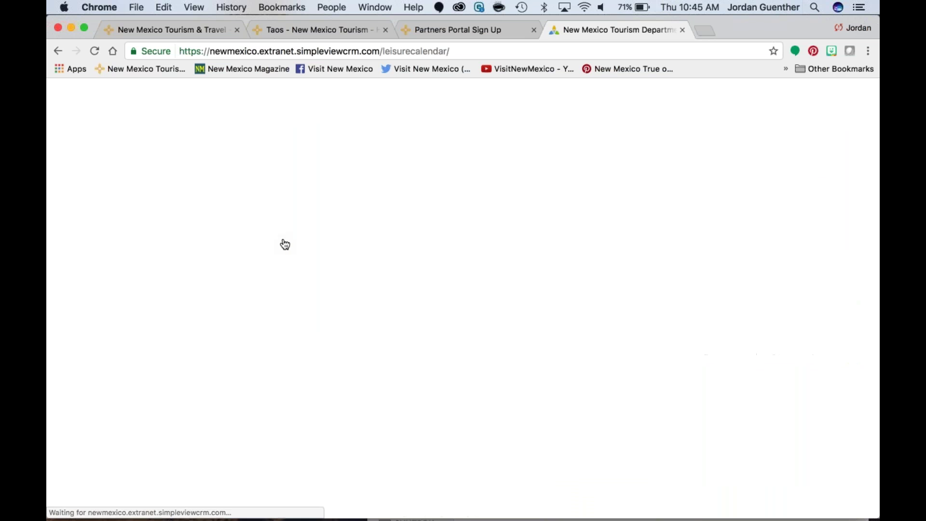
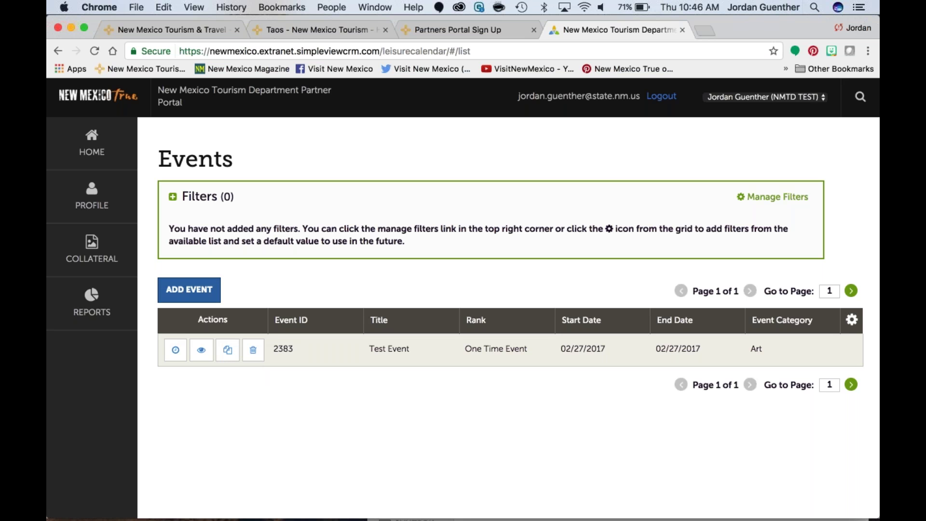
Step: Add a new event and look over its Event Location, Image Gallery and Event Dates sections
left_click(195, 290)
left_click(196, 285)
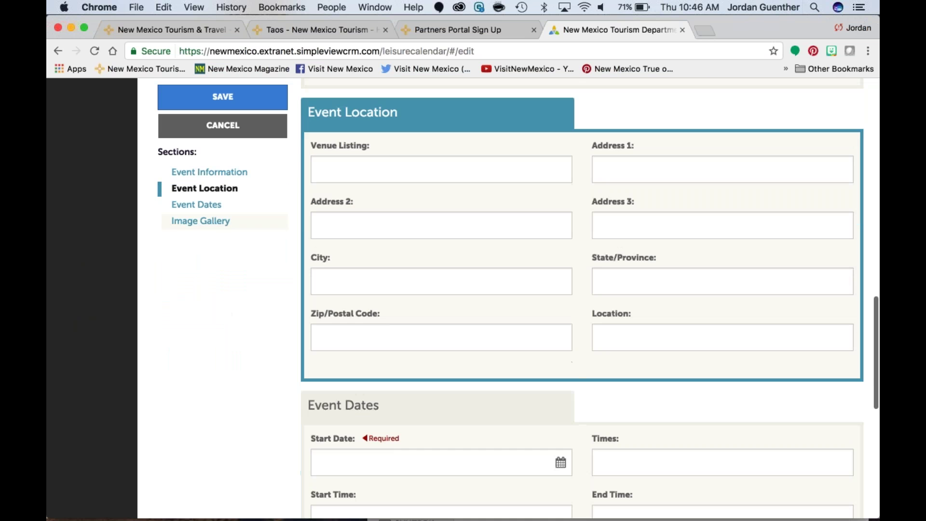
left_click(213, 221)
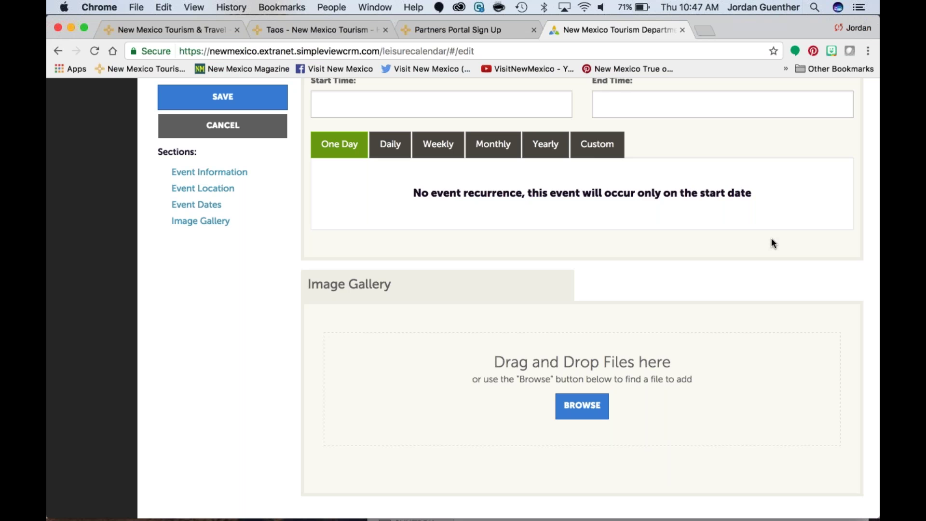
scroll(771, 239, "up", 6)
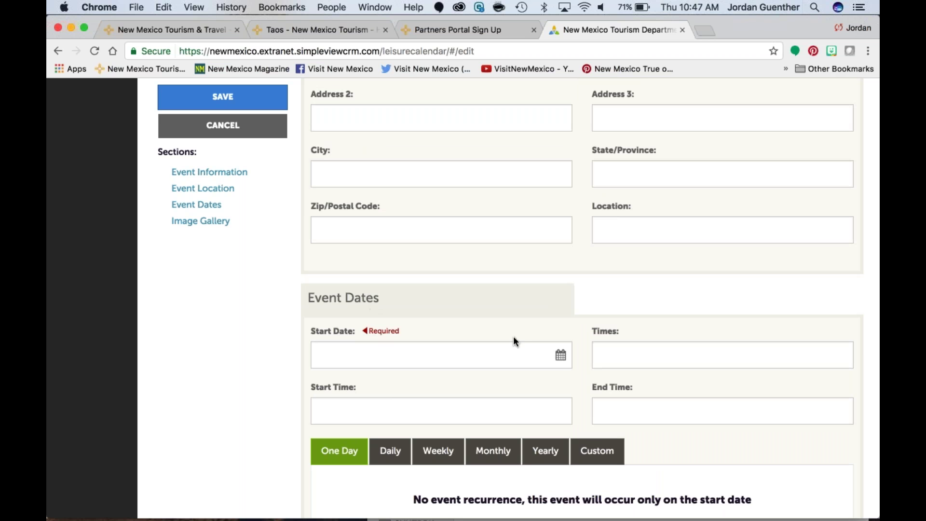
Step: Set the event's start date to 02/25/2017 from the calendar
left_click(560, 356)
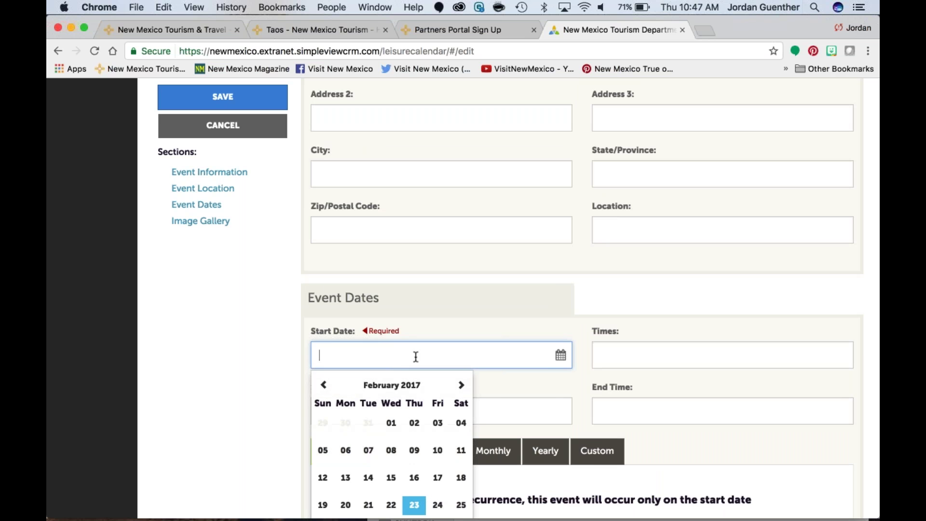
scroll(416, 356, "down", 1)
scroll(417, 450, "down", 1)
left_click(461, 459)
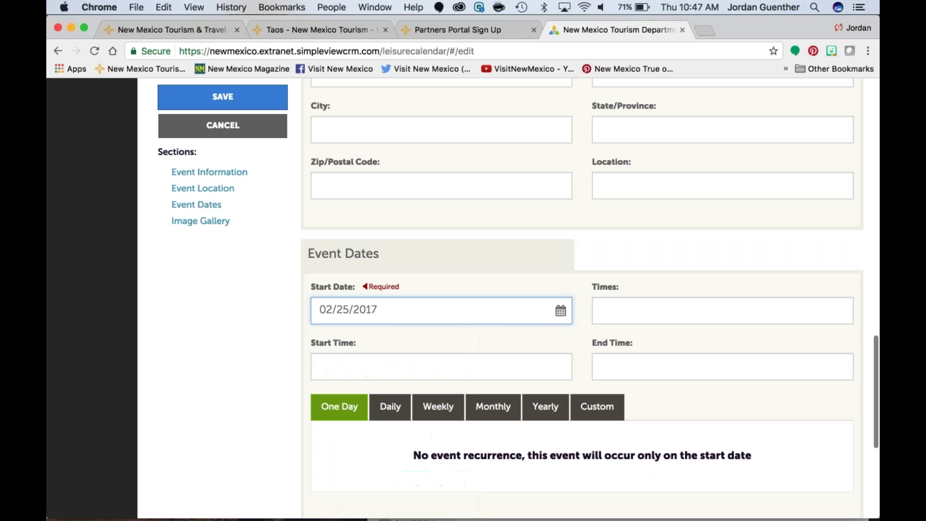
Step: Enter 9-5pm as the event's hours description
left_click(727, 310)
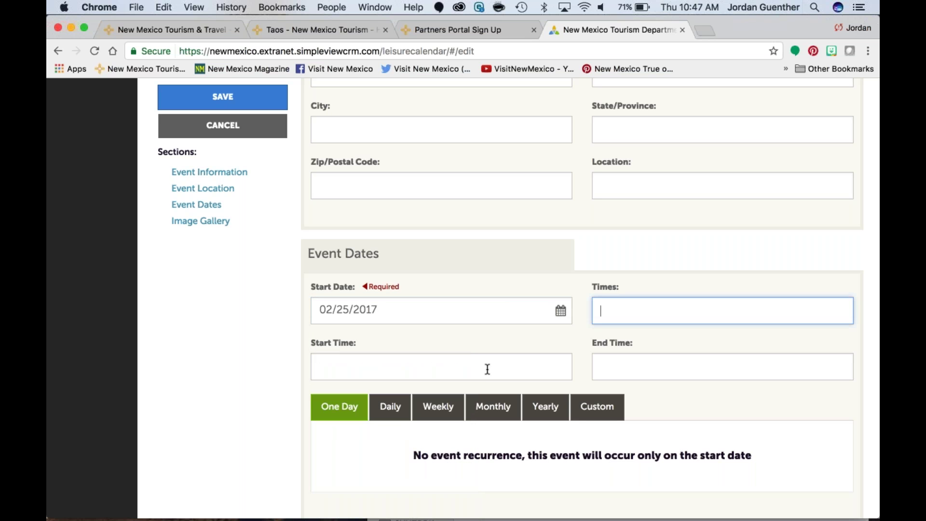
left_click(612, 365)
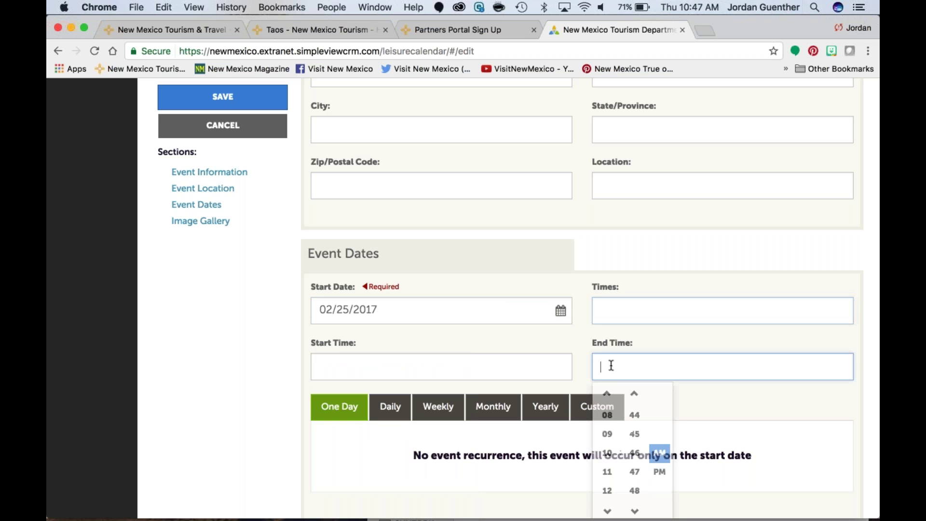
left_click(601, 311)
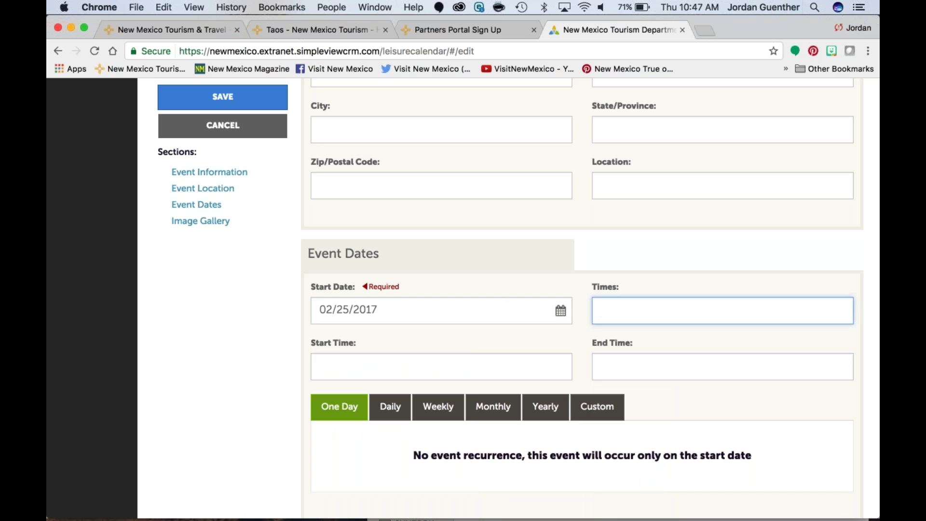
type("9-5pm")
key("Tab")
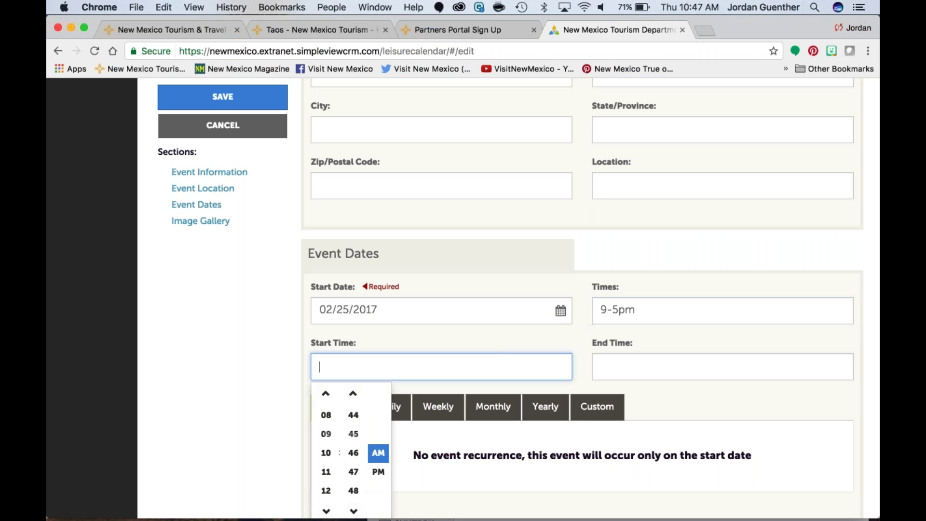
Step: Set the event's start time to 09:00 AM
type("9")
left_click(326, 434)
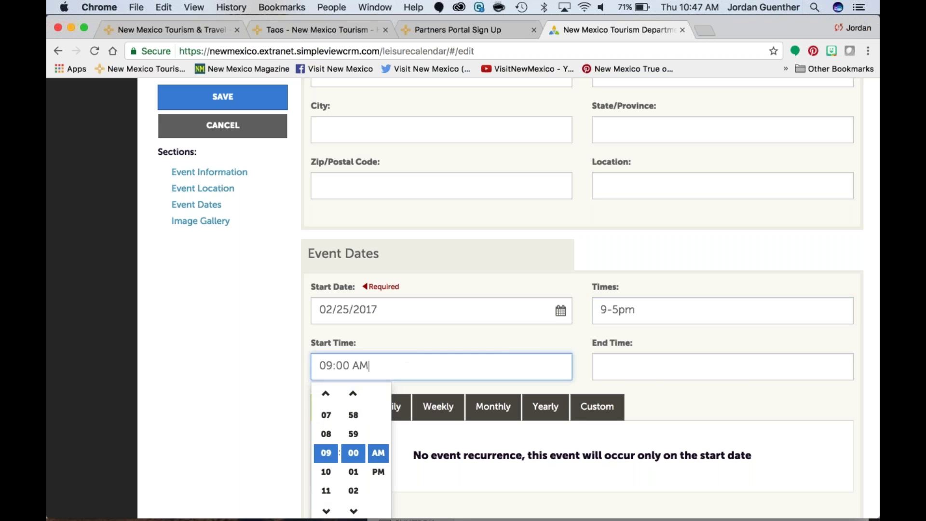
left_click(380, 472)
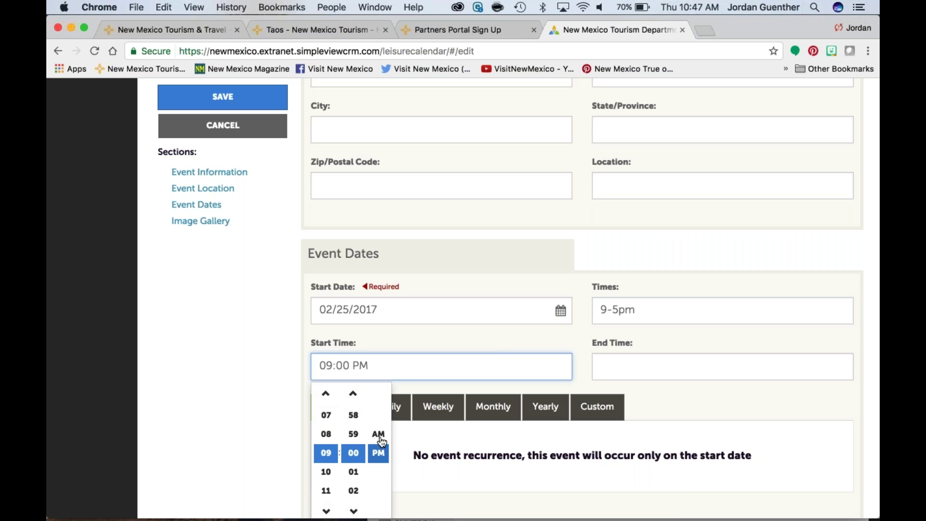
left_click(378, 434)
Step: Set the event's end time to 05:00 PM
left_click(609, 362)
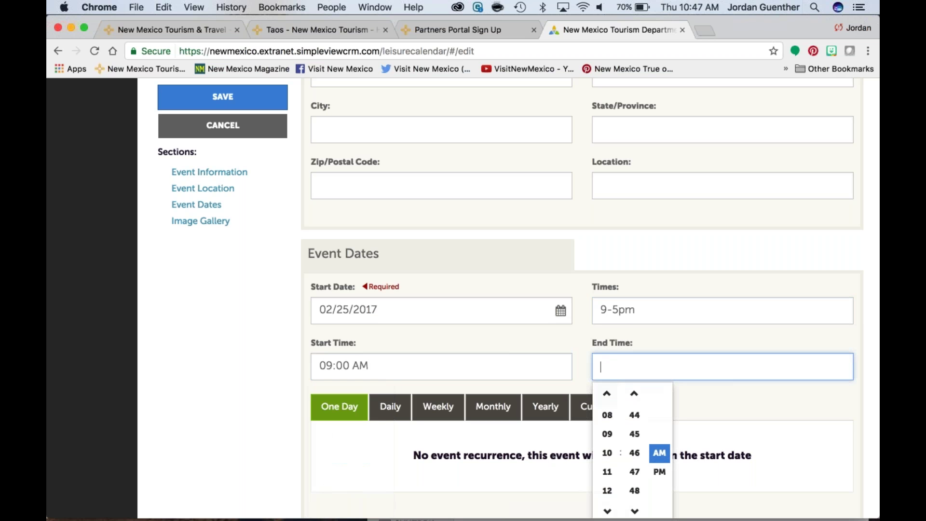
scroll(614, 443, "down", 2)
left_click(609, 360)
left_click(609, 360)
left_click(609, 359)
left_click(609, 359)
left_click(609, 359)
left_click(609, 359)
left_click(608, 475)
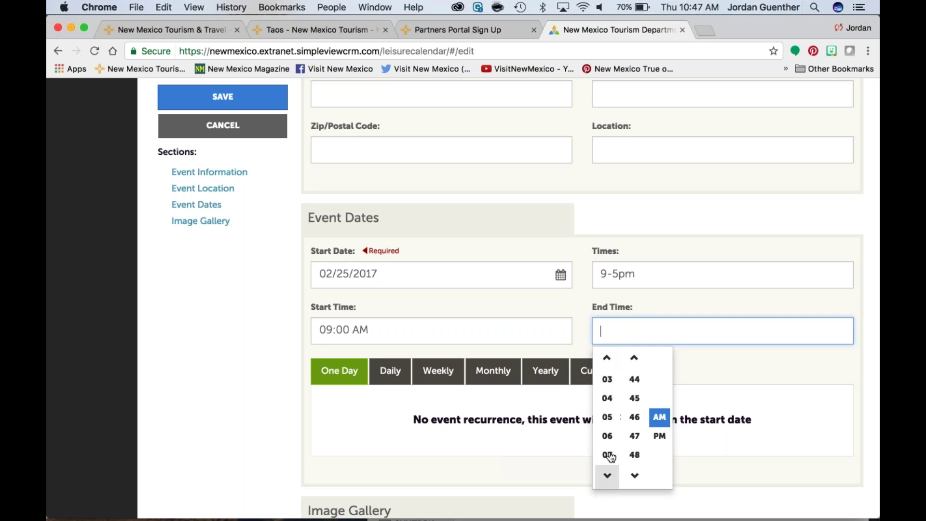
left_click(611, 421)
left_click(659, 436)
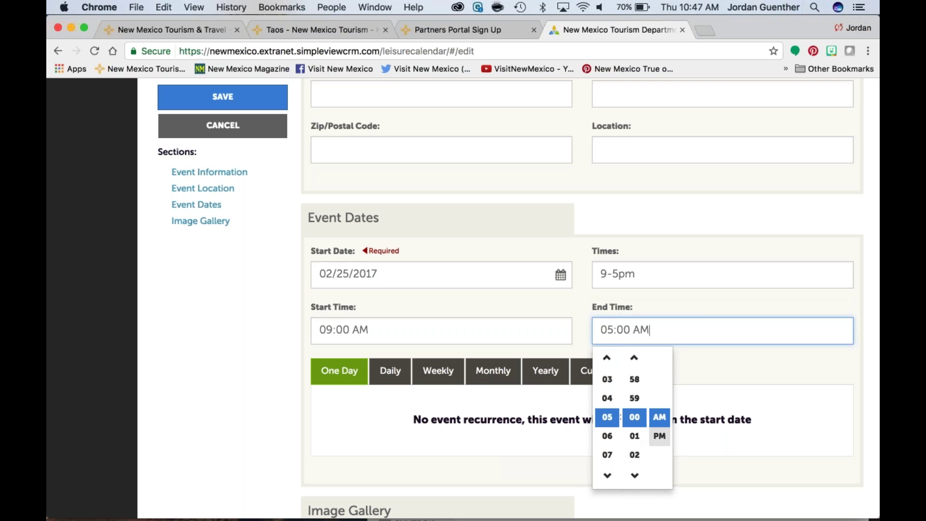
key("Tab")
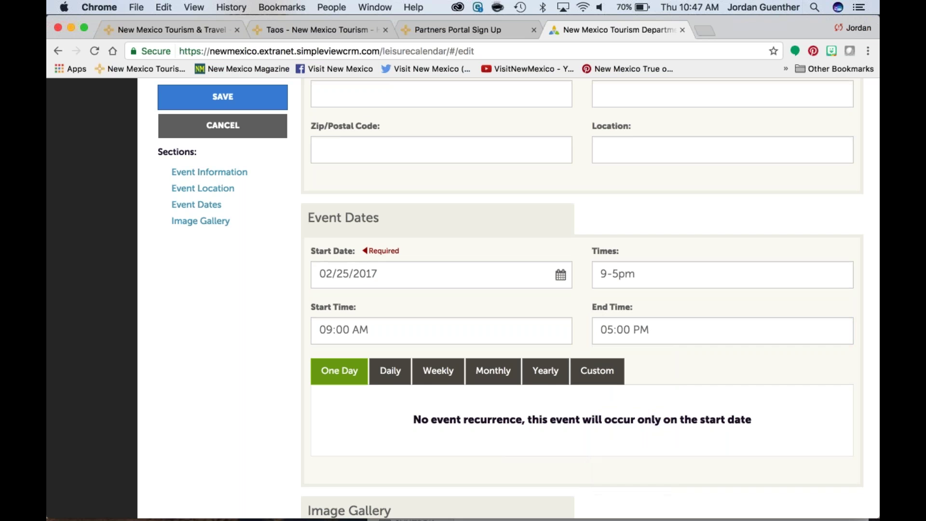
scroll(582, 298, "down", 3)
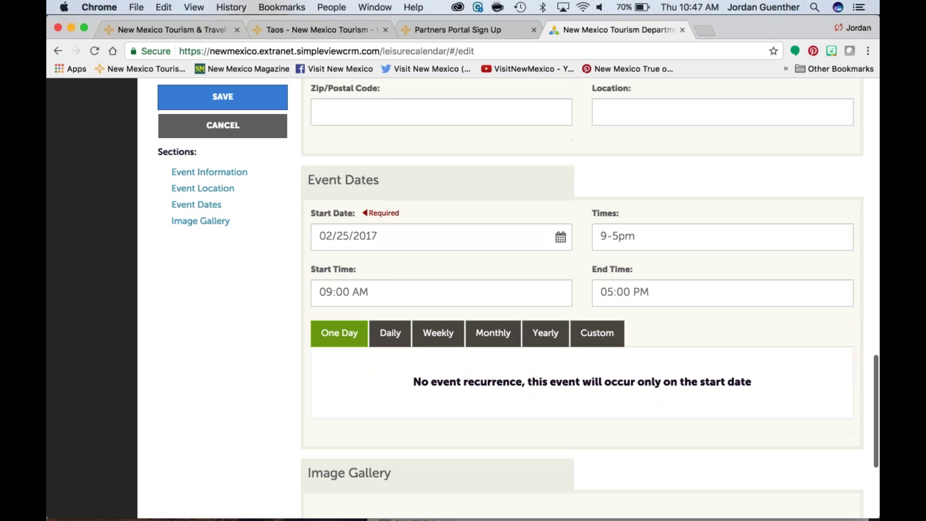
scroll(591, 299, "down", 1)
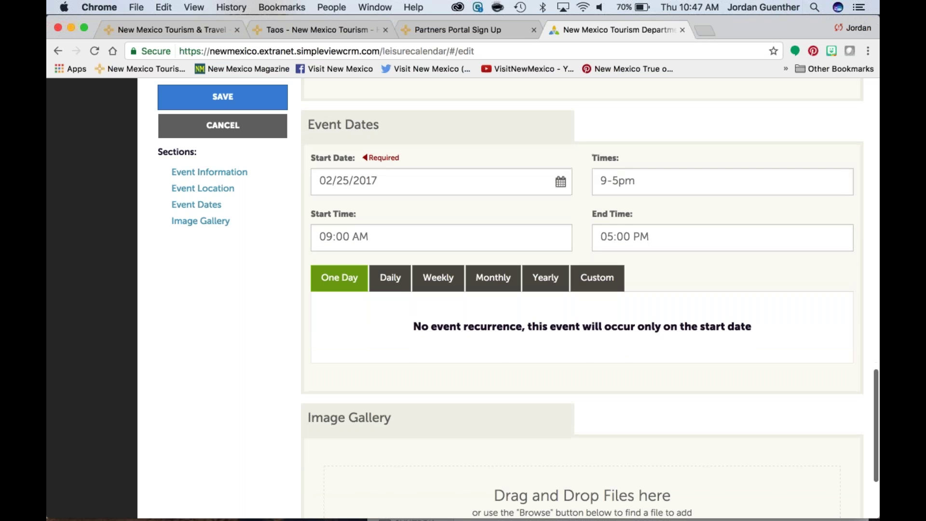
Step: Preview the Daily, Weekly, Monthly and Yearly recurrence options, then choose Custom dates
left_click(390, 277)
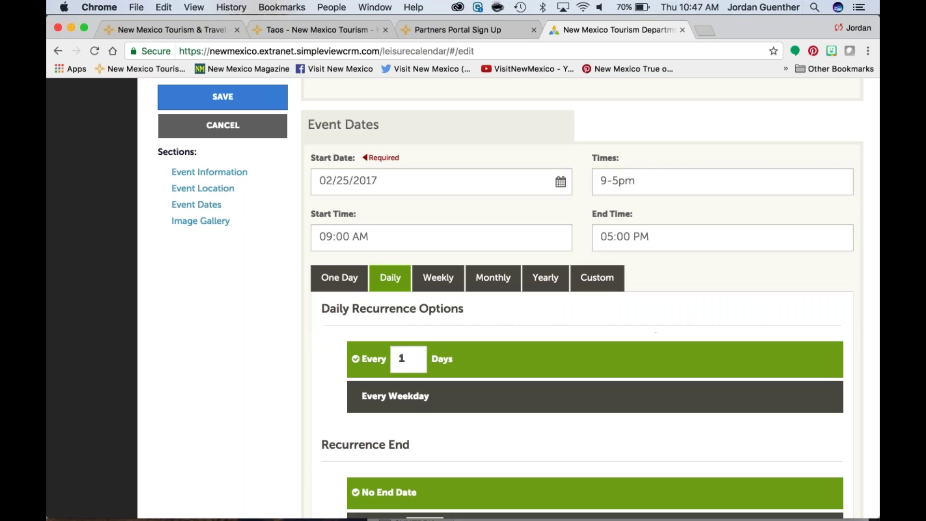
scroll(386, 284, "down", 4)
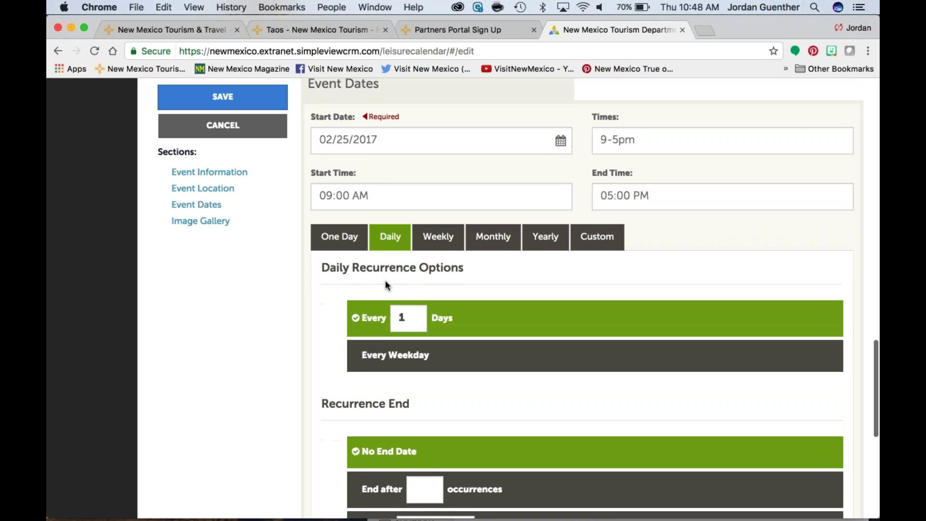
scroll(387, 284, "down", 1)
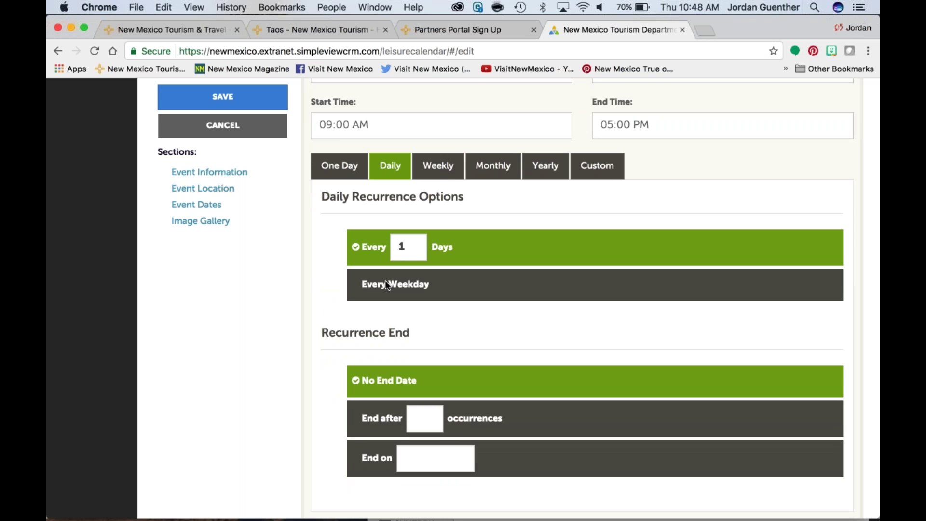
left_click(438, 165)
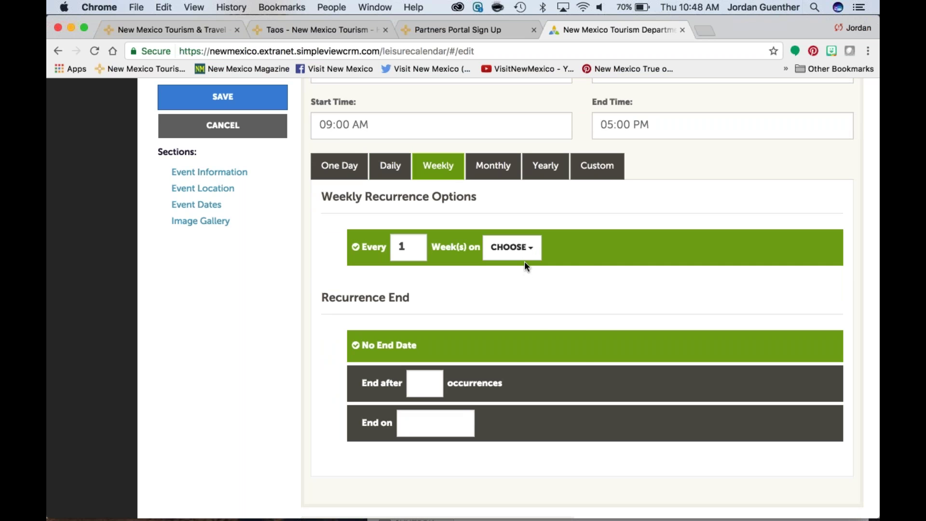
left_click(528, 249)
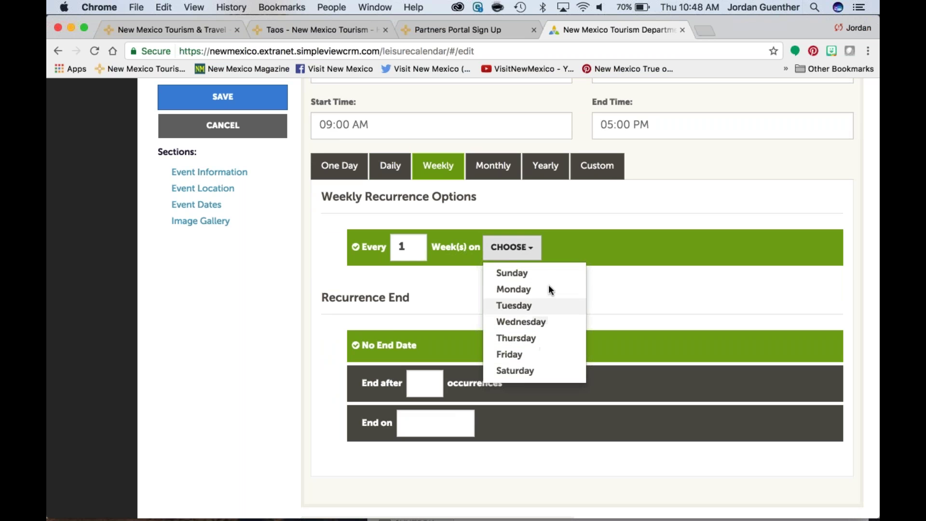
left_click(568, 240)
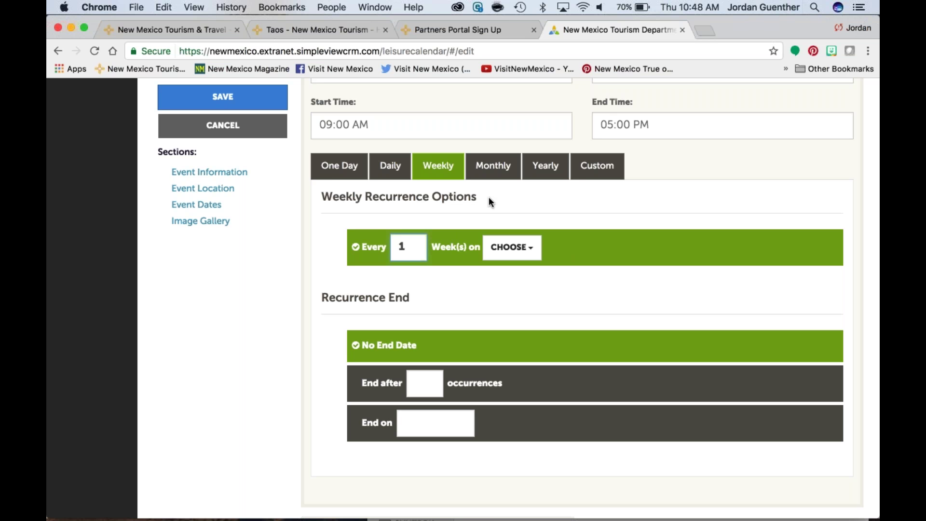
left_click(495, 167)
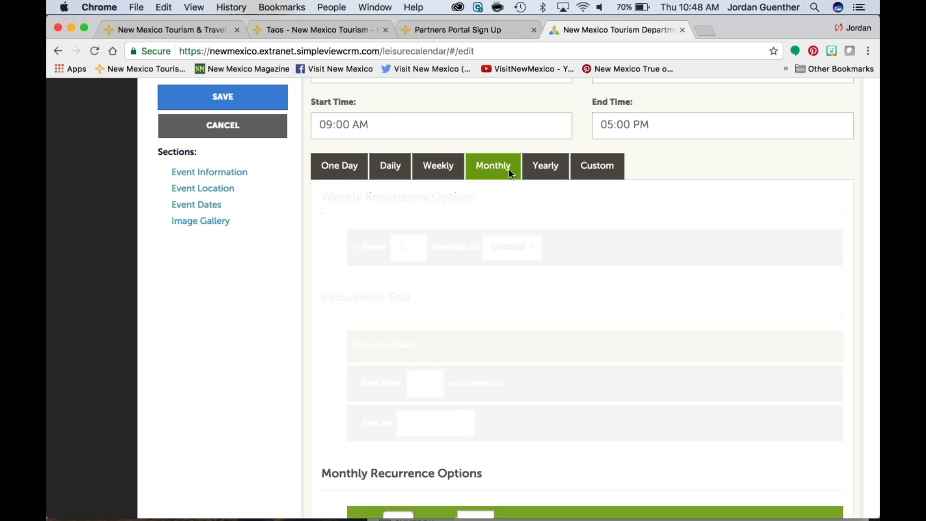
left_click(555, 168)
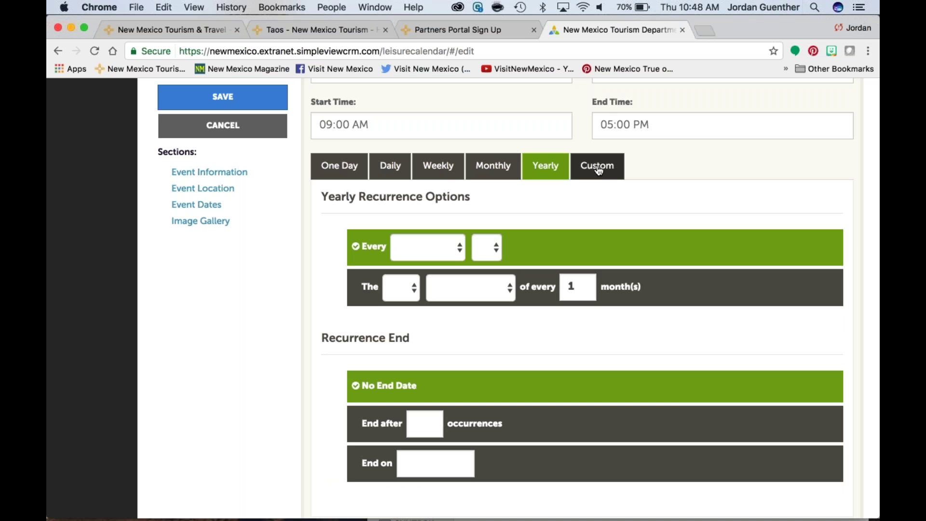
left_click(598, 168)
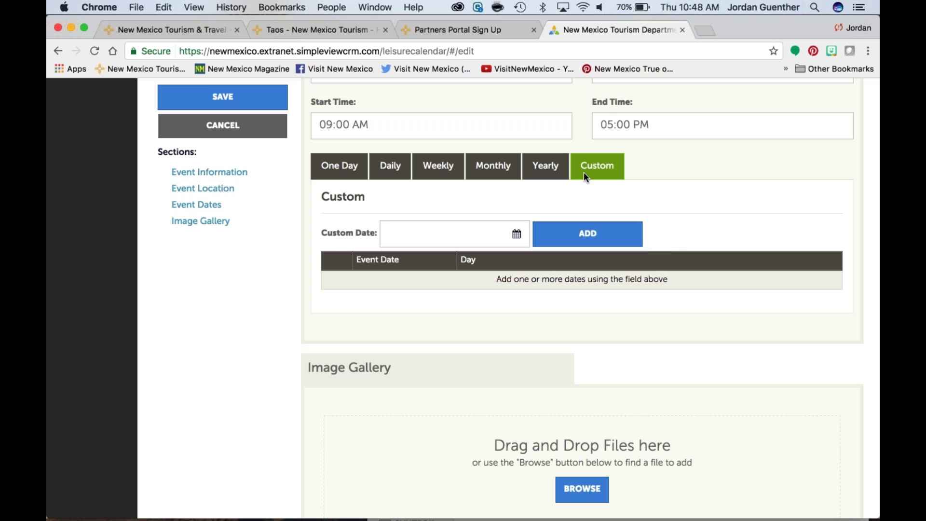
scroll(675, 243, "down", 3)
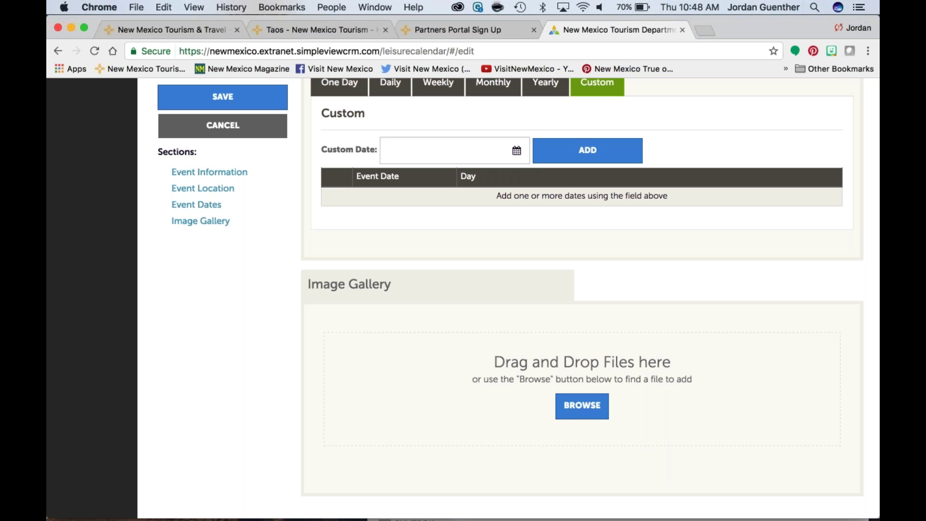
Step: Try saving the event and close the errors for title, rank, categories, gallery and description
left_click(222, 97)
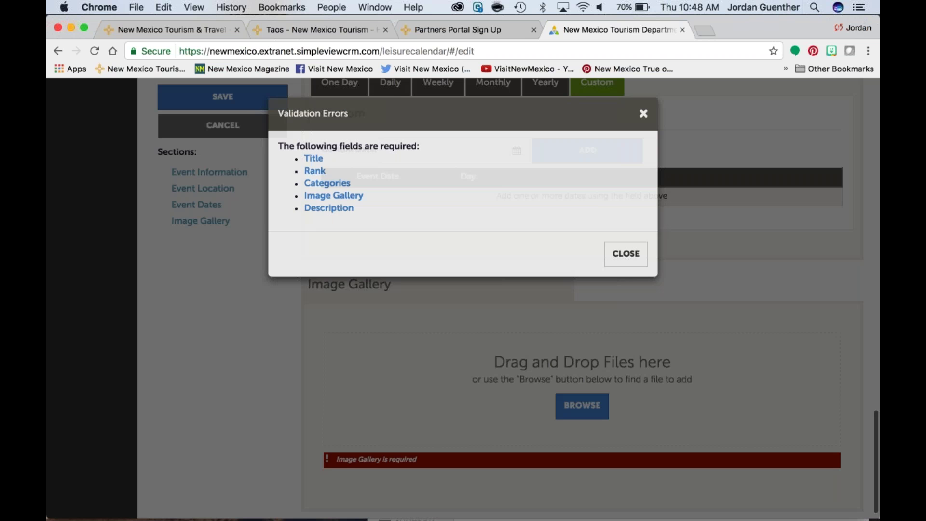
left_click_drag(353, 219, 285, 158)
left_click(643, 114)
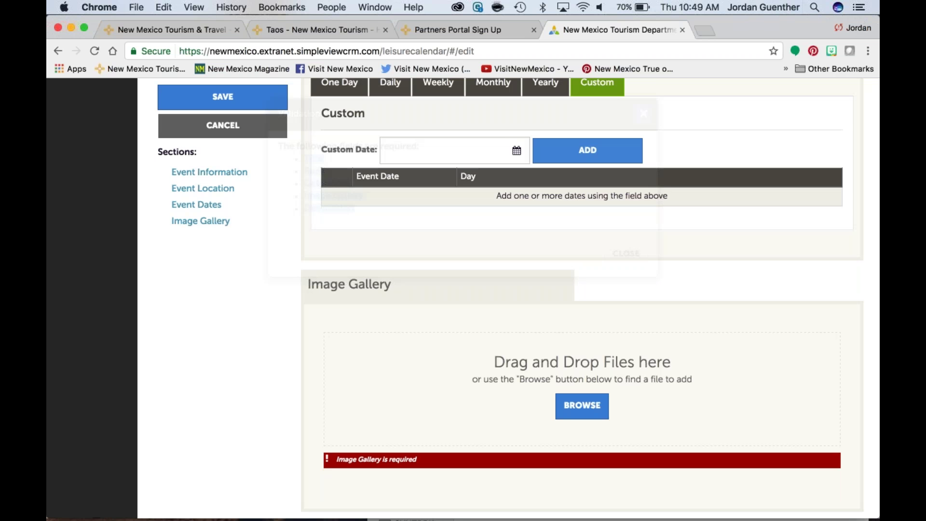
scroll(762, 407, "down", 1)
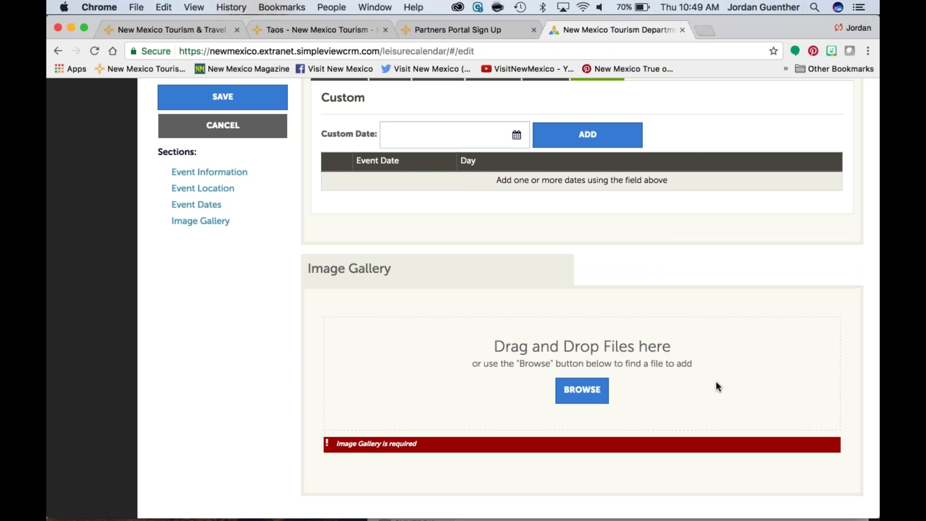
Step: Upload hano-mana.jpg from the web examples folder to the event's Image Gallery
left_click(594, 392)
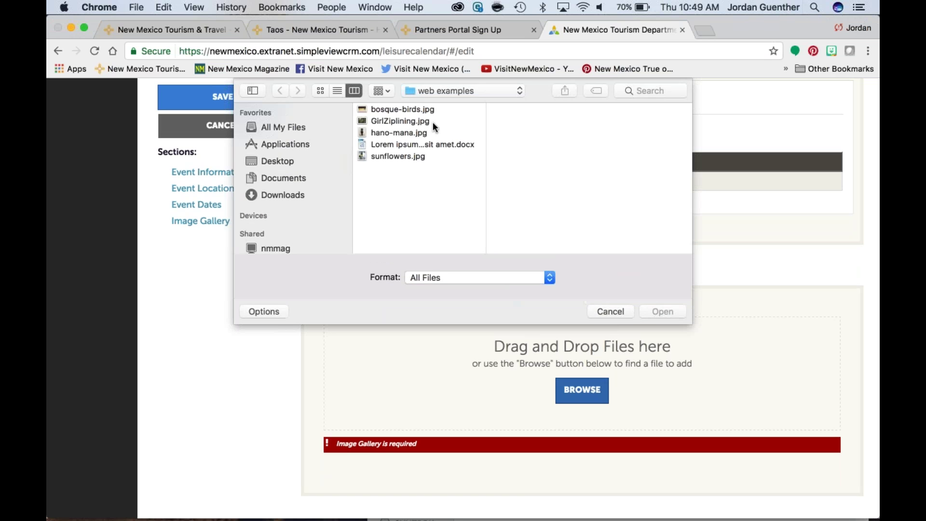
left_click(403, 132)
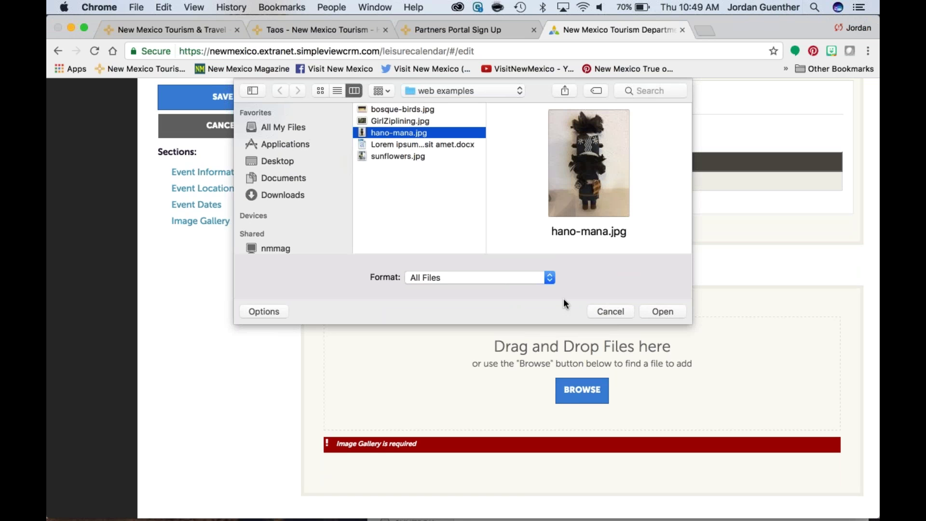
left_click(662, 312)
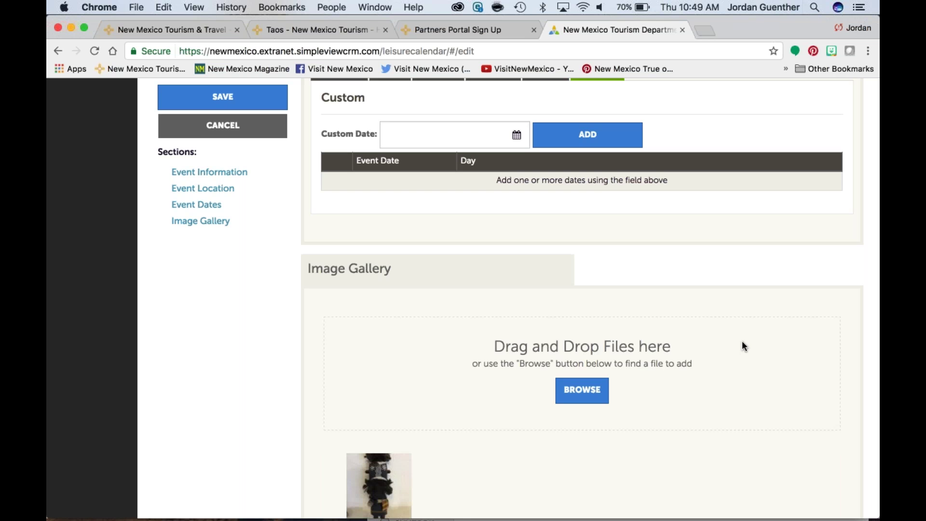
scroll(743, 344, "down", 2)
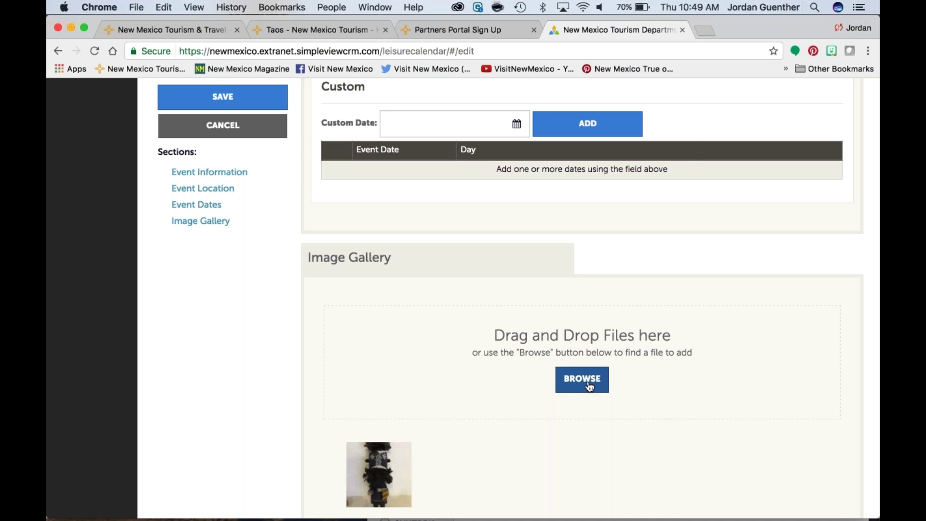
Step: Upload bosque-birds.jpg as a second Image Gallery photo
left_click(590, 386)
left_click(409, 109)
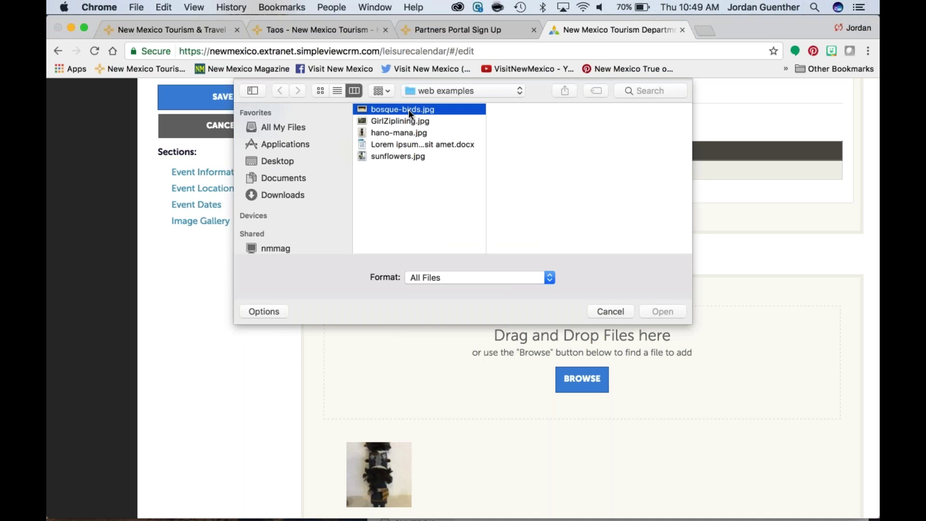
left_click(668, 308)
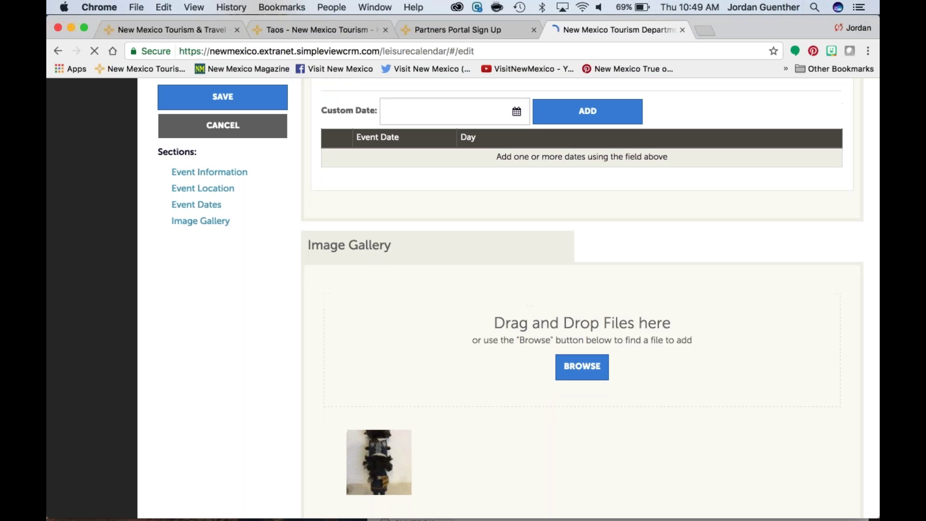
scroll(581, 289, "down", 1)
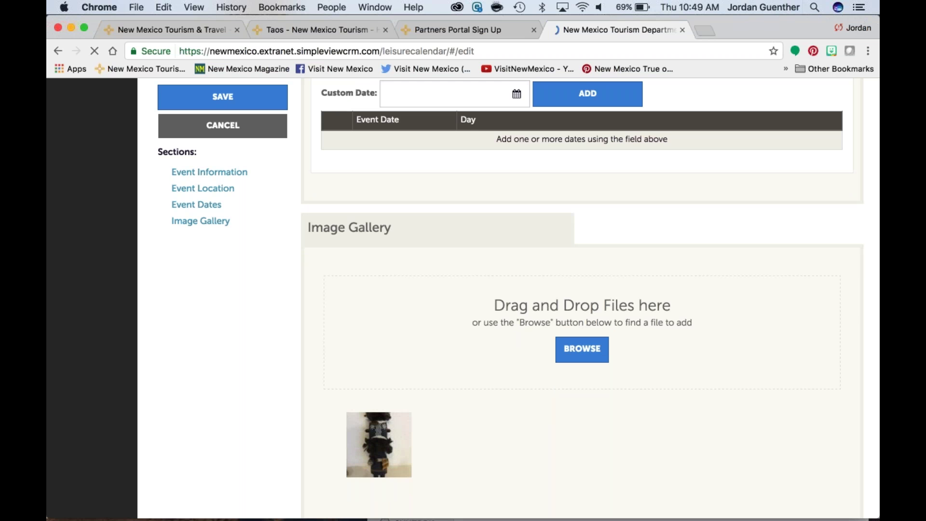
scroll(581, 290, "up", 3)
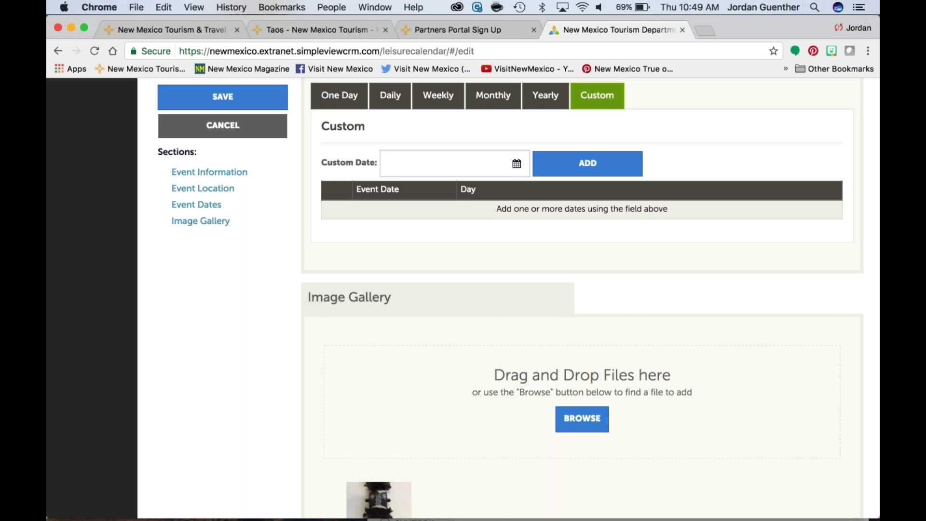
scroll(654, 420, "down", 4)
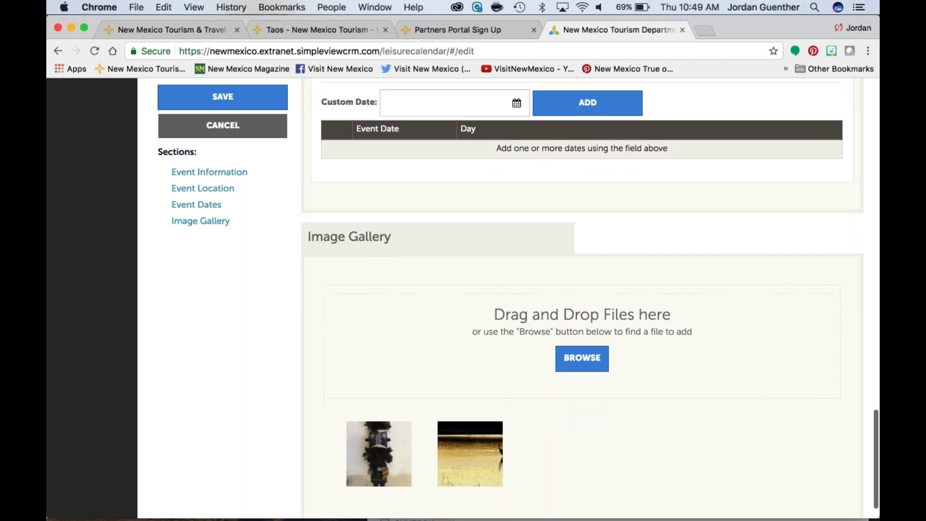
mouse_move(479, 432)
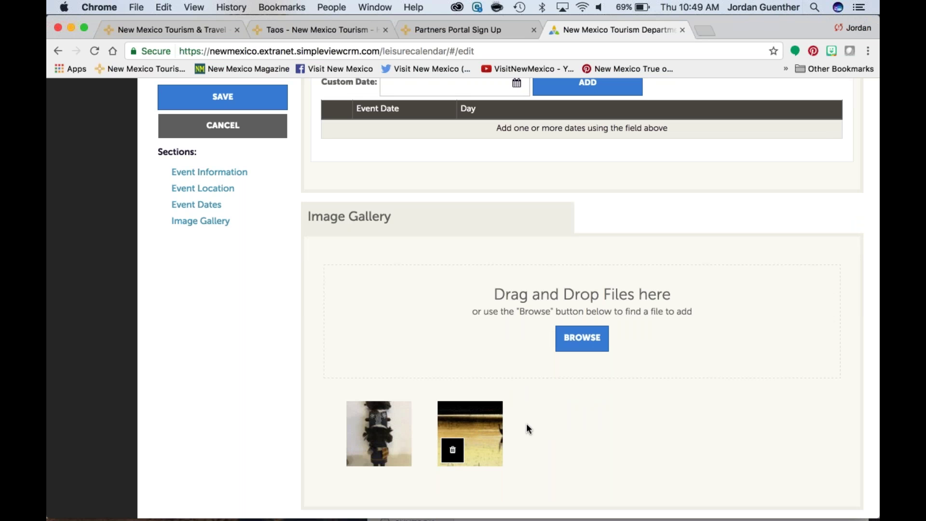
Step: Delete the first gallery thumbnail, confirming with Yes, so only bosque-birds.jpg remains
left_click(362, 452)
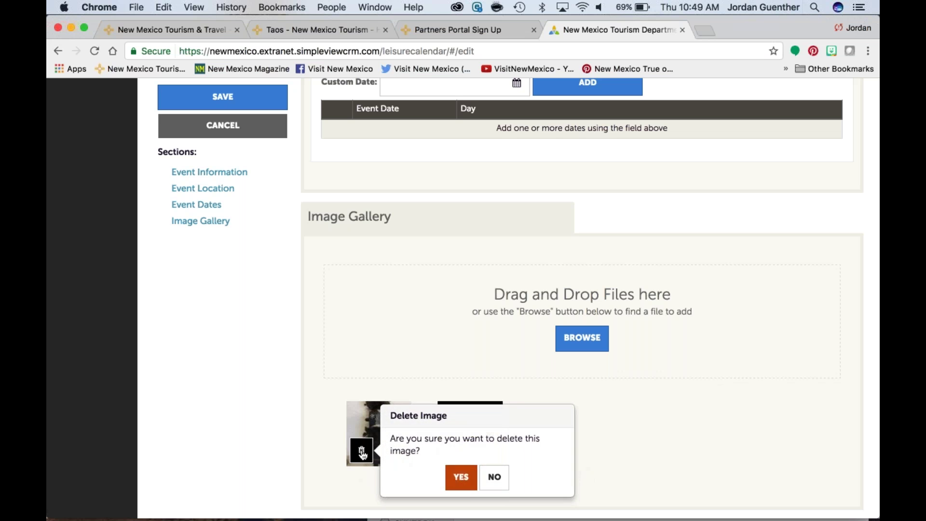
left_click(461, 477)
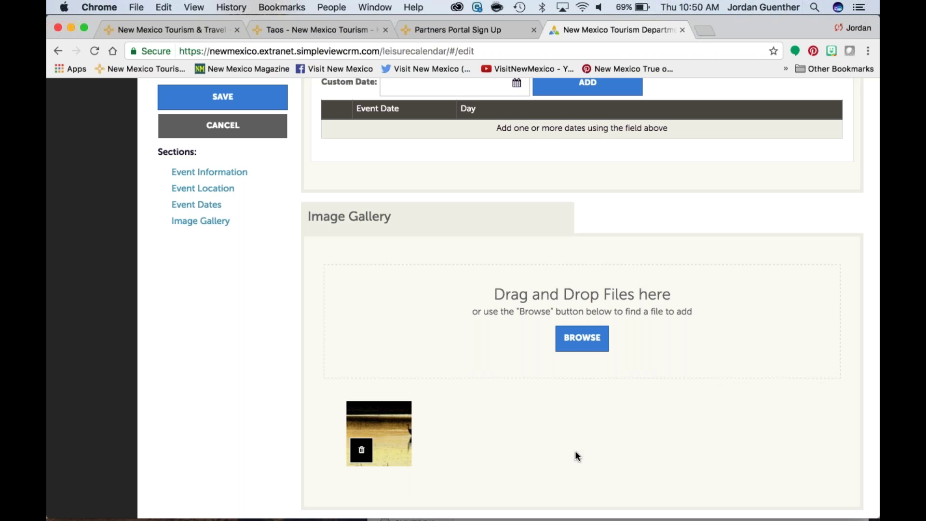
scroll(575, 450, "up", 1)
scroll(575, 451, "down", 1)
scroll(576, 456, "down", 1)
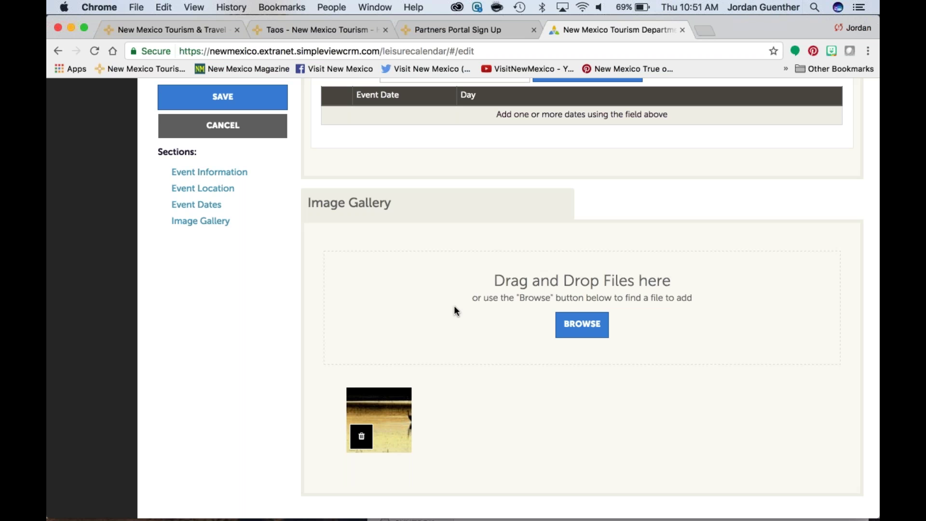
Step: From the Partners Portal Sign Up page, open Partners Portal Quick Start Guide under Work Together
left_click(465, 28)
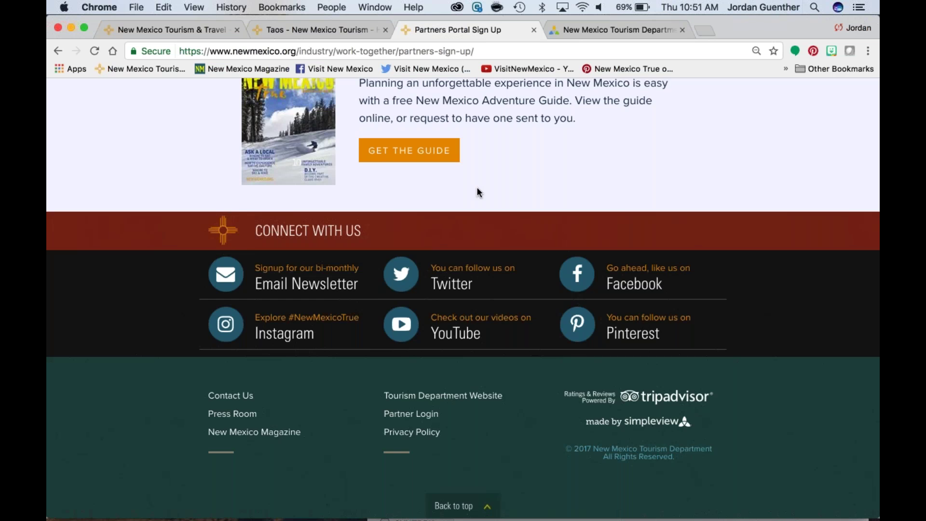
scroll(478, 192, "up", 3)
scroll(477, 188, "up", 15)
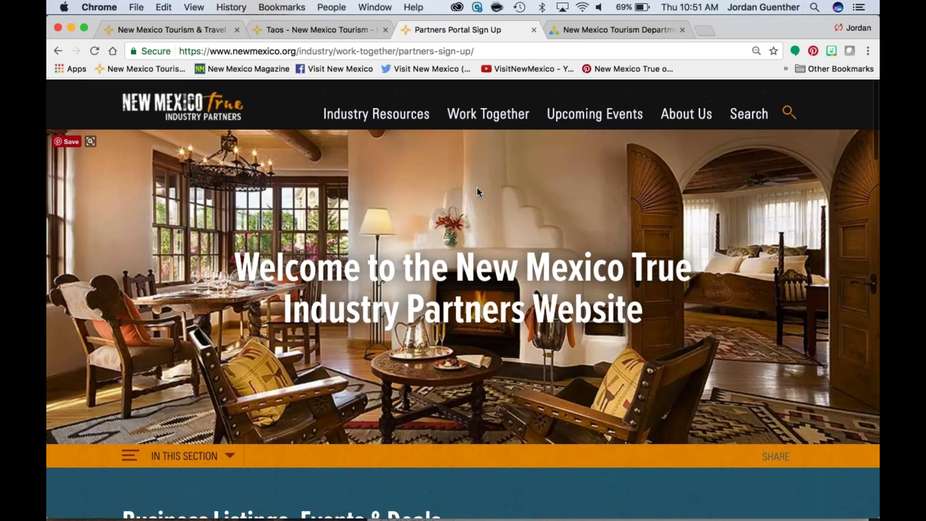
mouse_move(488, 114)
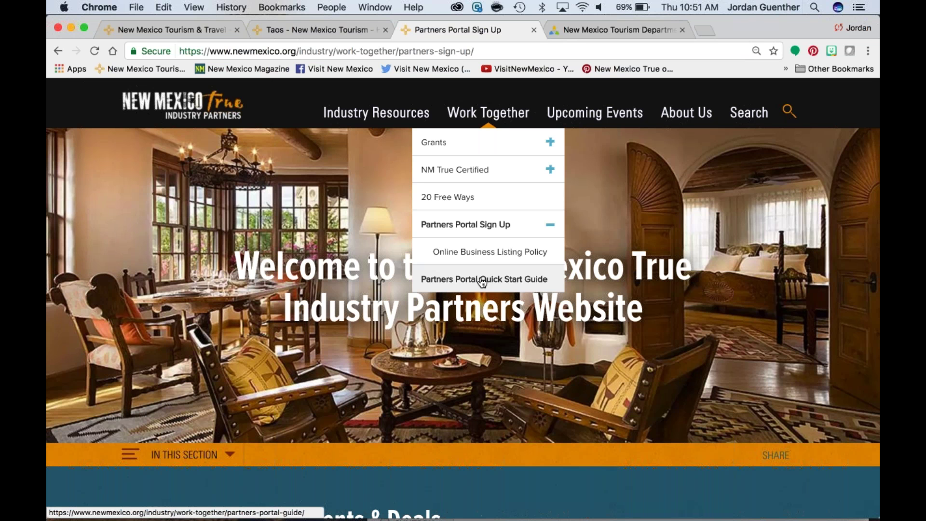
left_click(483, 279)
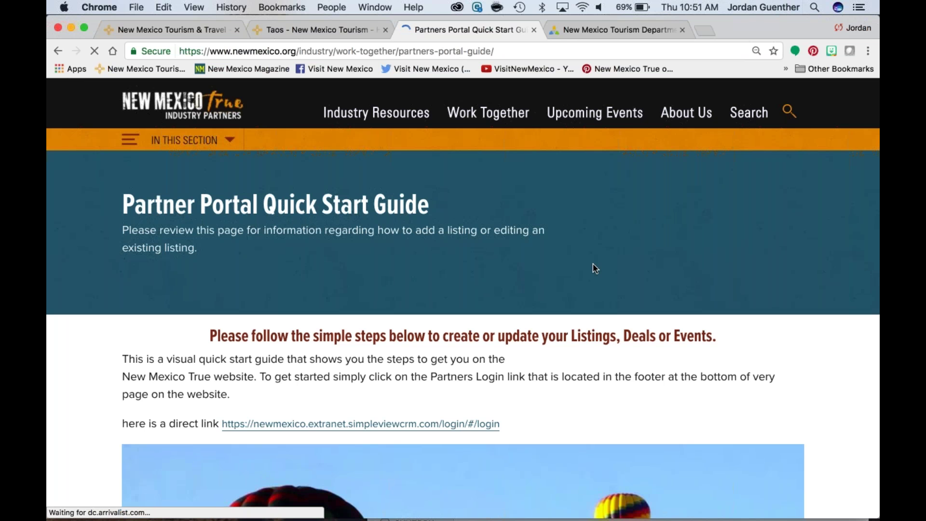
Step: Read through the Partners Portal Quick Start Guide page
scroll(593, 265, "down", 3)
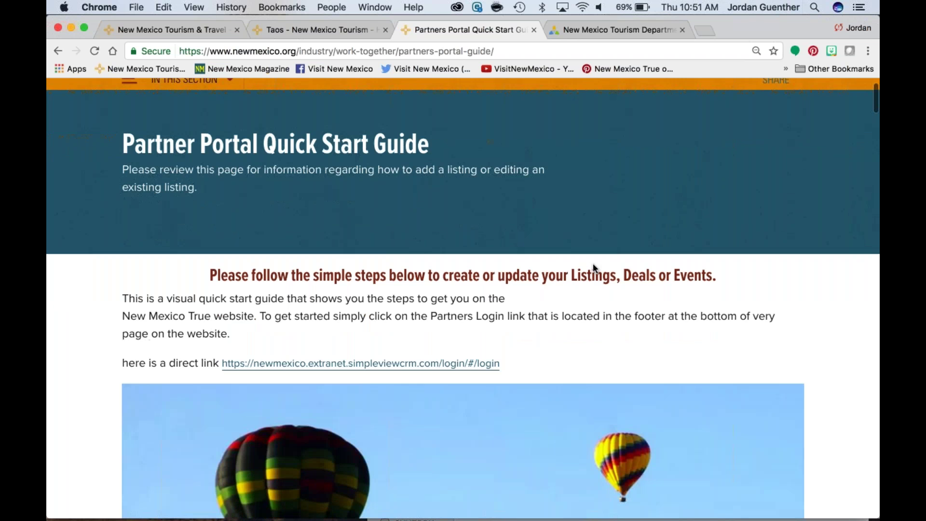
scroll(463, 299, "down", 10)
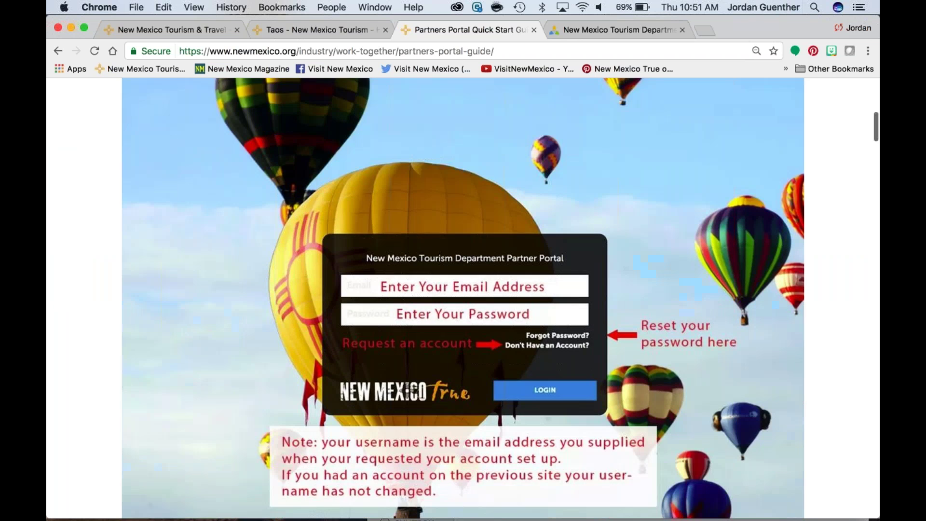
scroll(593, 271, "down", 7)
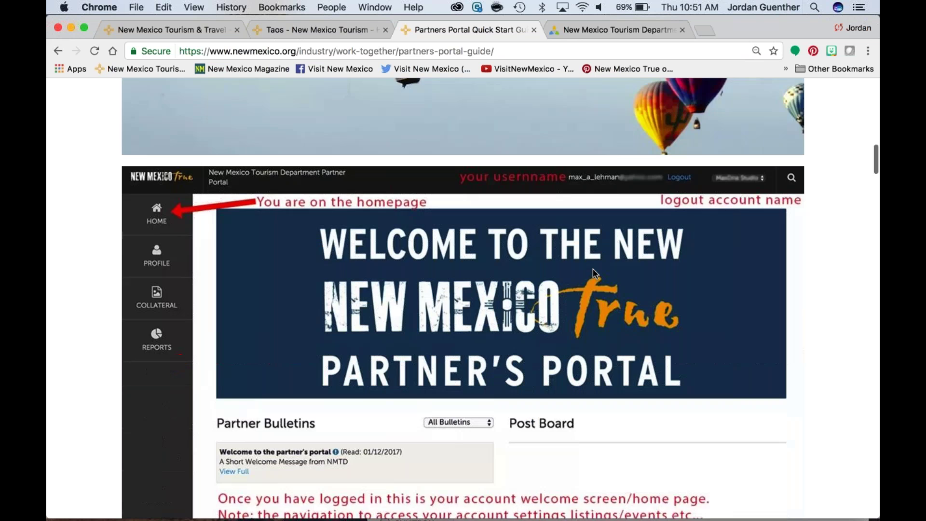
scroll(592, 268, "down", 8)
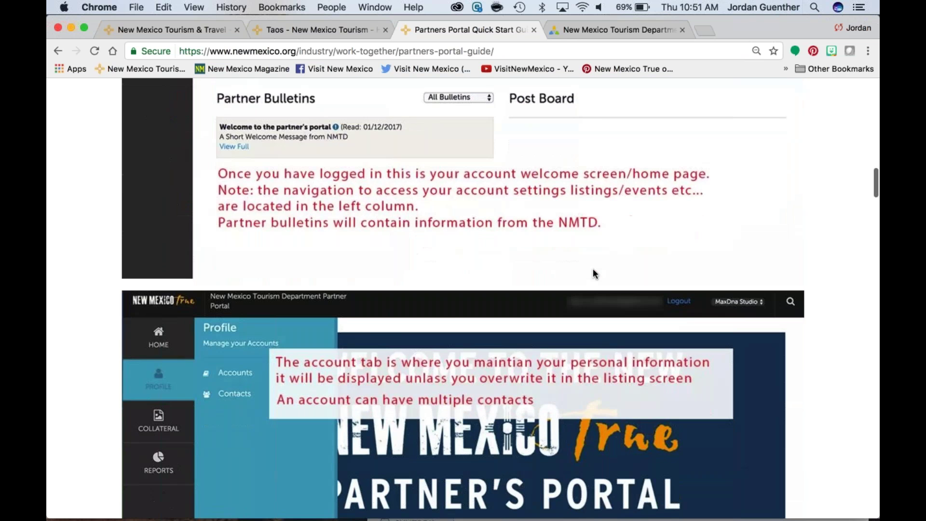
scroll(593, 273, "down", 2)
scroll(593, 273, "up", 20)
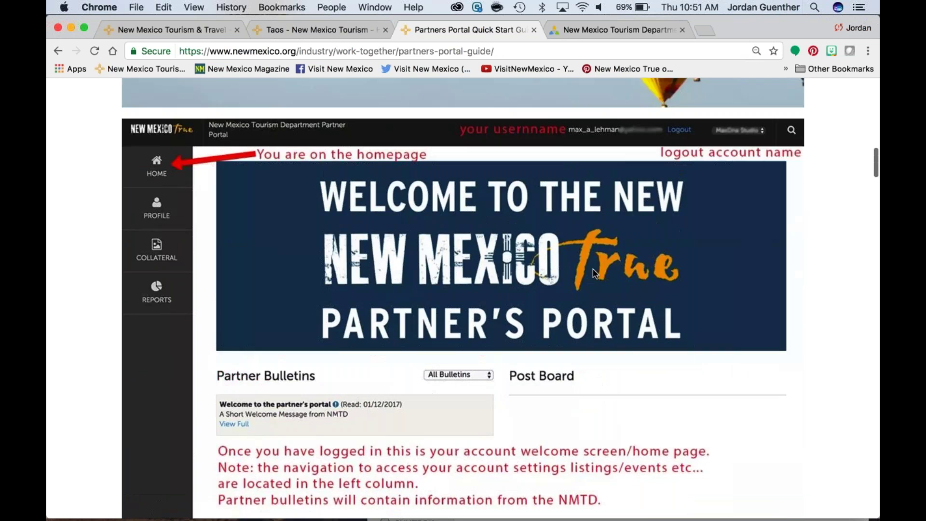
scroll(593, 273, "up", 3)
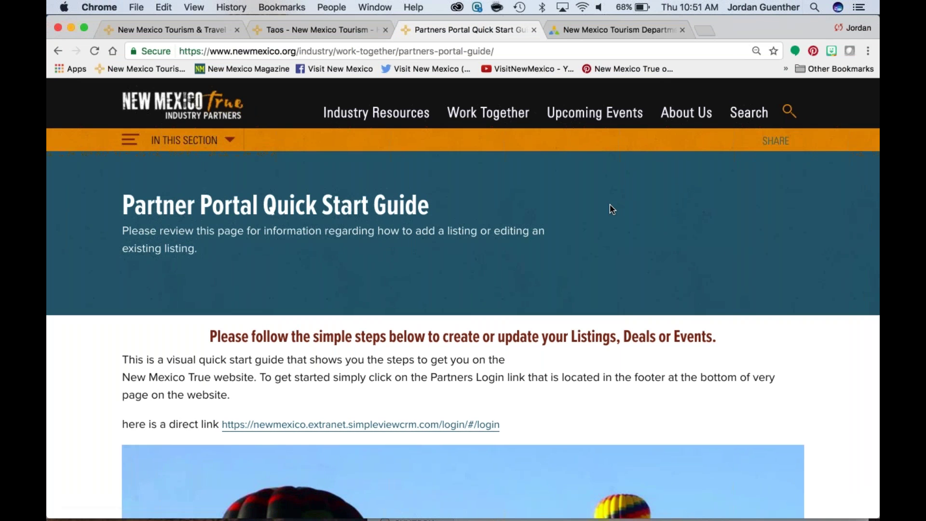
scroll(610, 203, "down", 1)
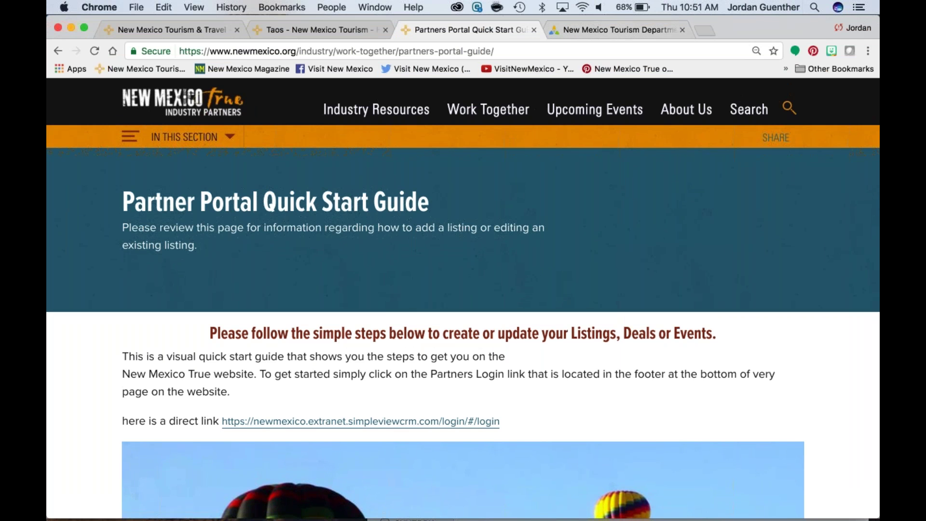
scroll(463, 299, "down", 3)
scroll(463, 299, "down", 10)
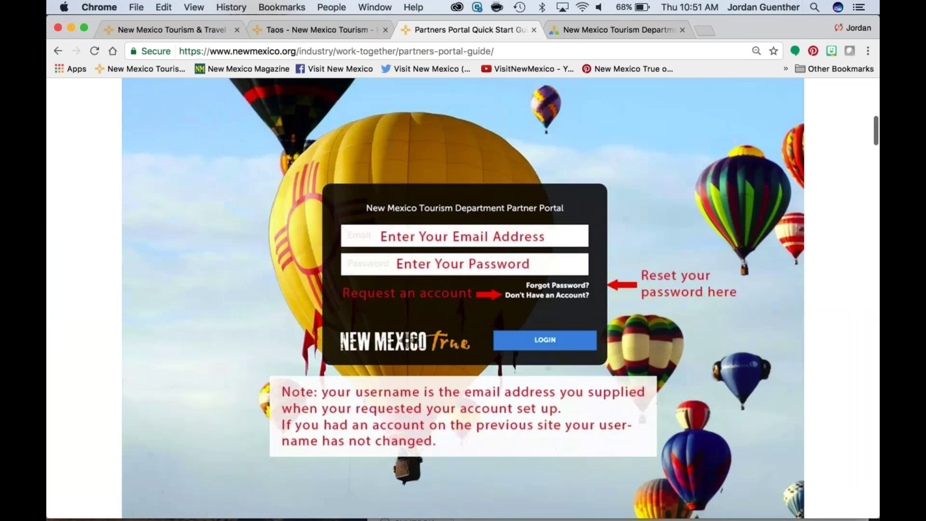
scroll(159, 352, "down", 5)
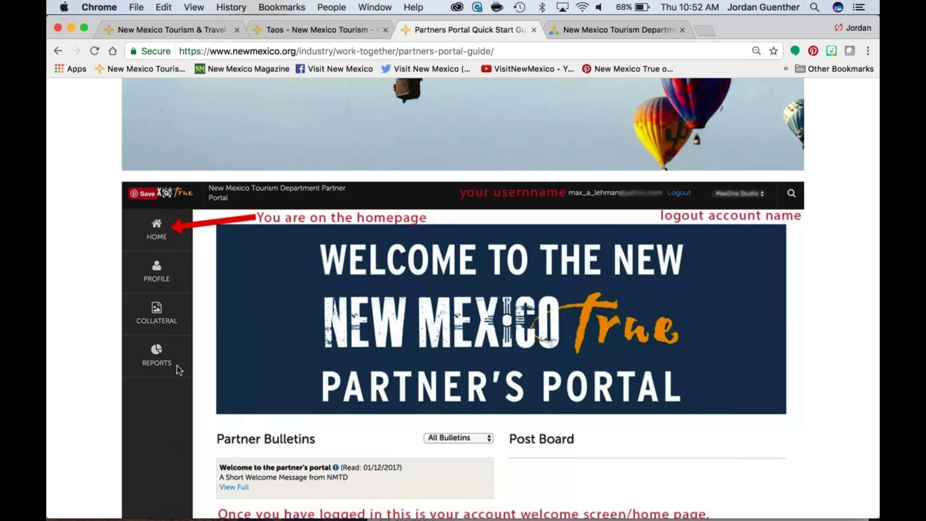
Step: Return to the NEW NM.org Rollout_Webinar_2.17.pptx presentation and run the slide show from slide 15
key("ctrl+Up")
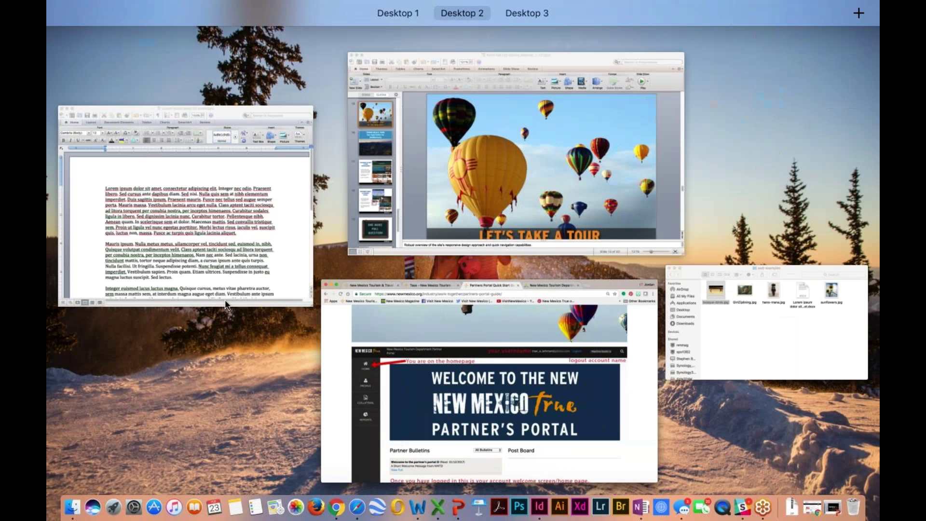
left_click(421, 180)
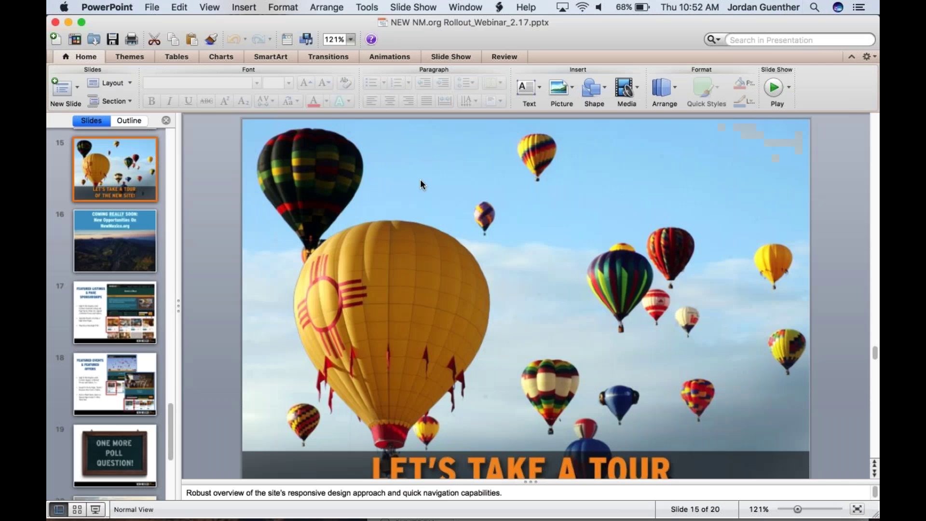
left_click(95, 509)
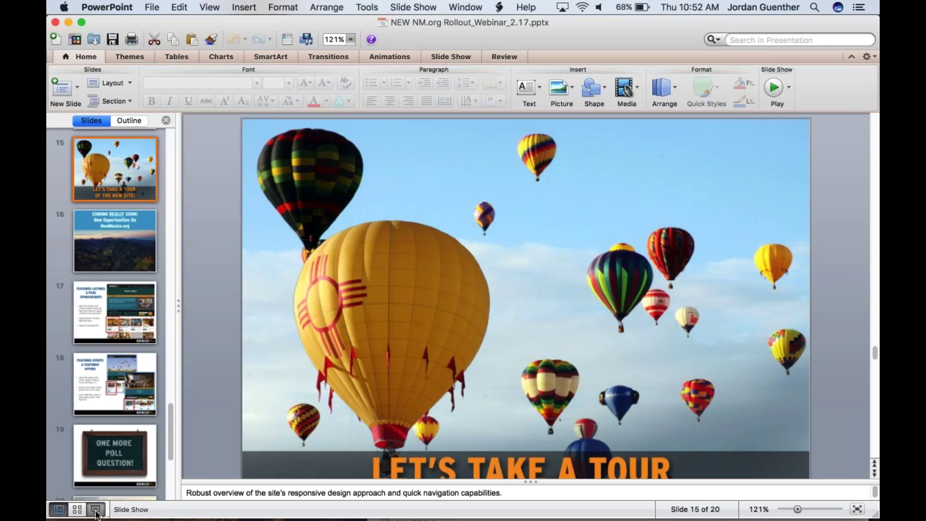